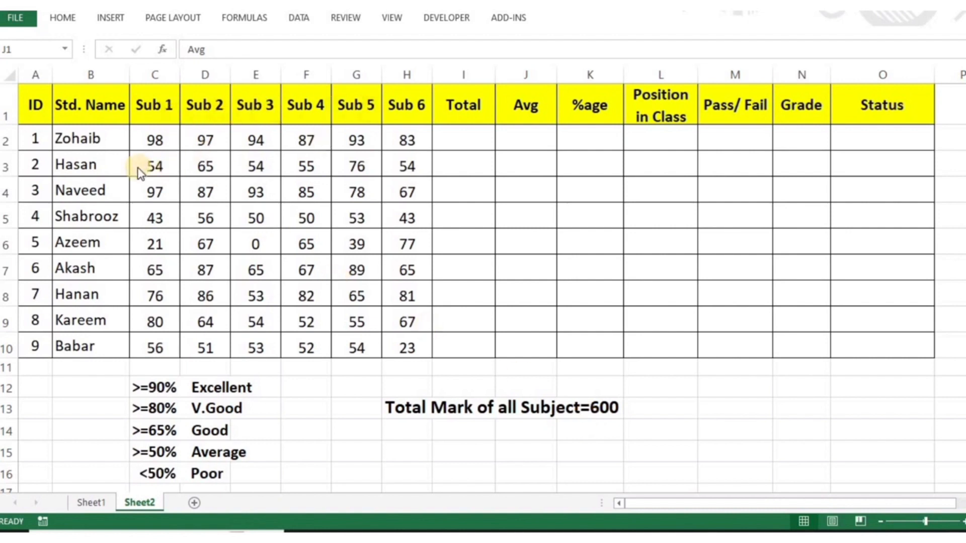
# - Total the first student's six subject marks in I2 with =SUM(C2:H2) and fill the formula down to I10
pyautogui.click(444, 144)
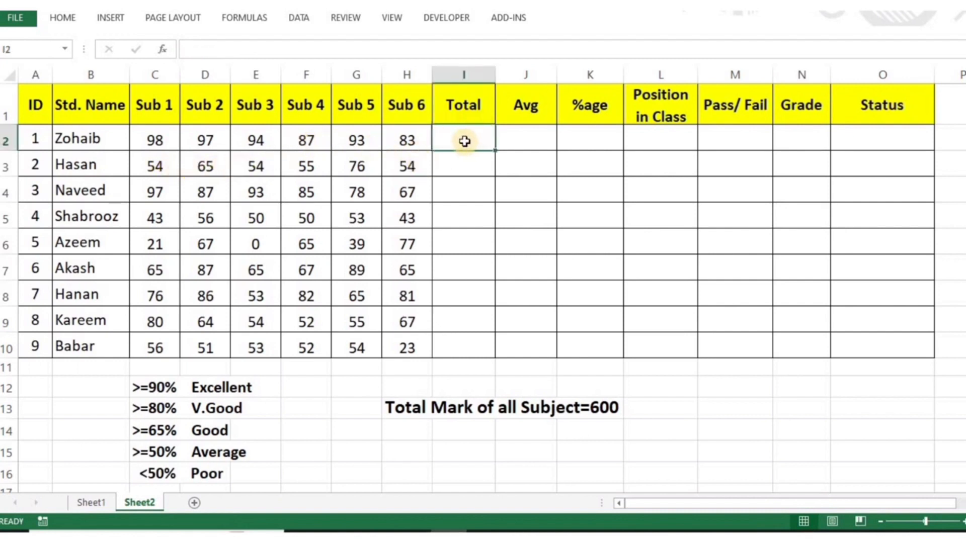
pyautogui.hotkey('alt', '=')
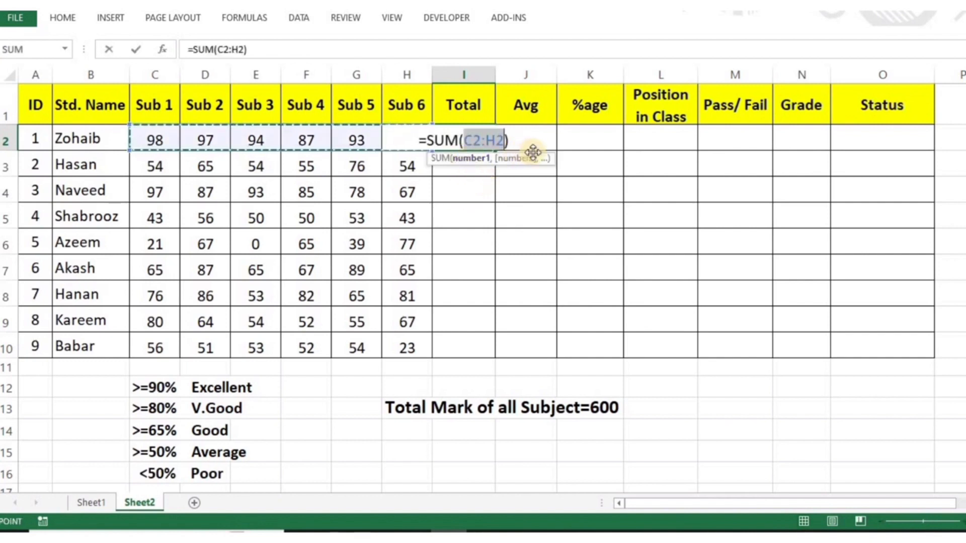
pyautogui.press('Return')
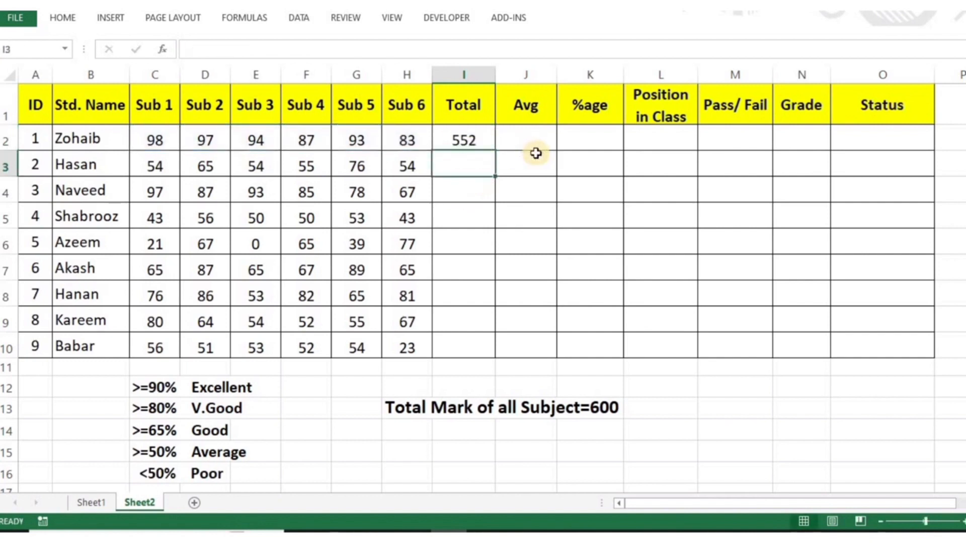
pyautogui.click(471, 140)
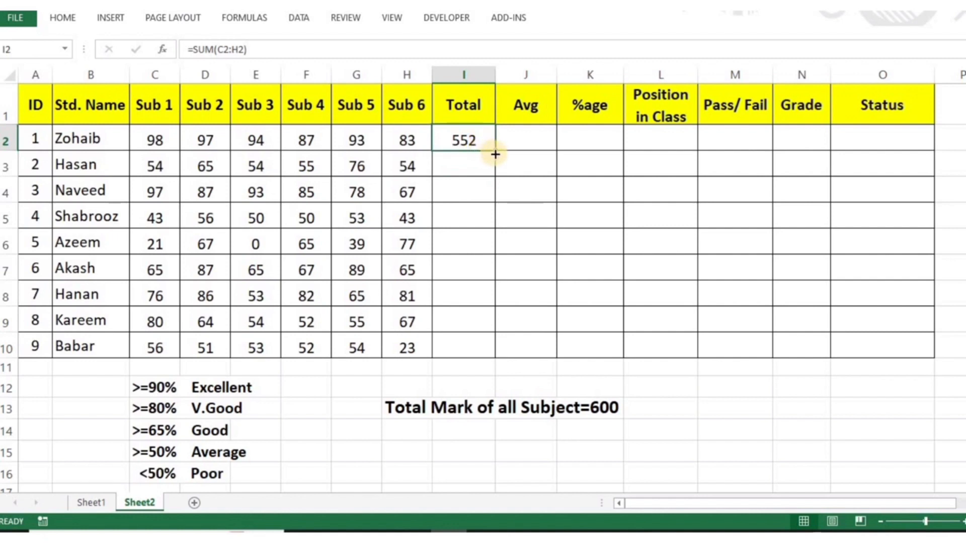
pyautogui.doubleClick(495, 154)
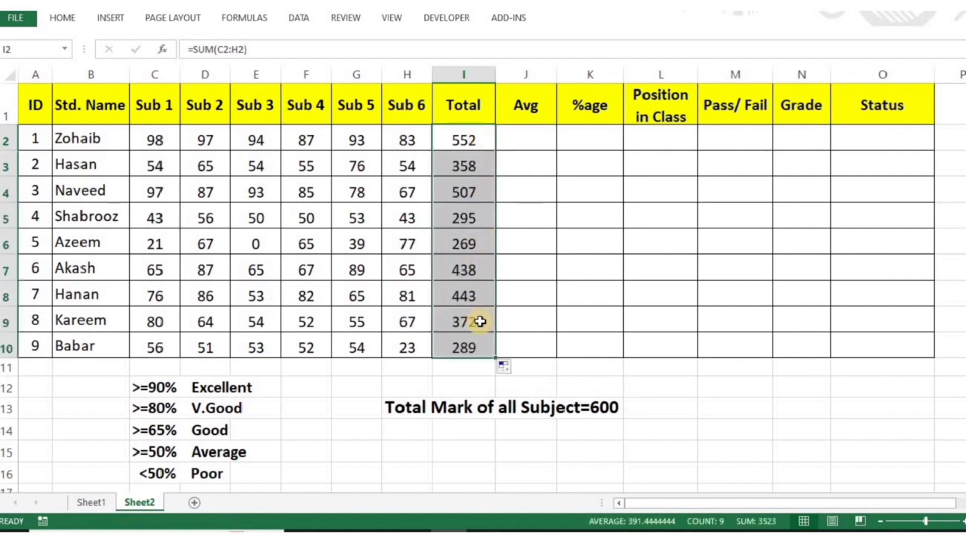
# - Calculate the average of C2:H2 in J2 with the AVERAGE function and fill the formula down to J10
pyautogui.click(532, 135)
pyautogui.write('=')
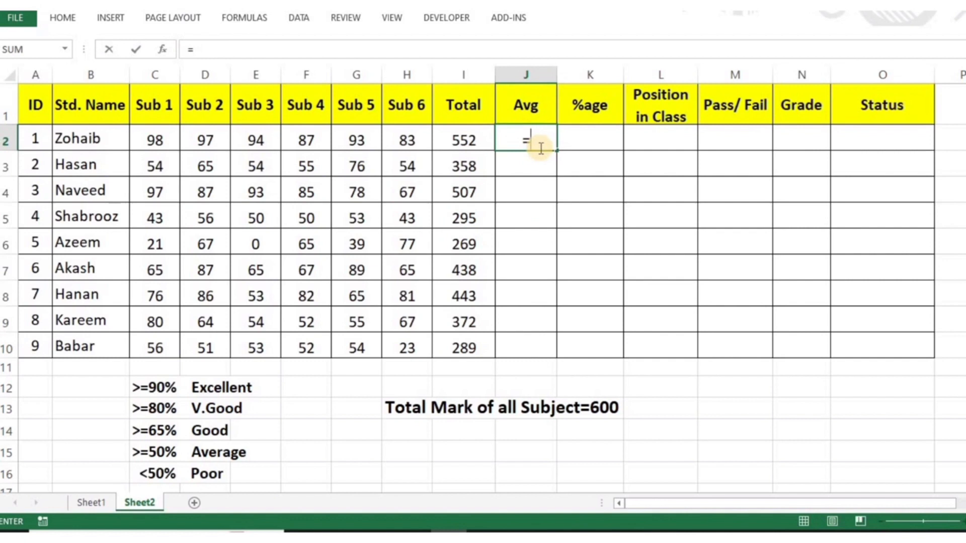
pyautogui.write('Aver')
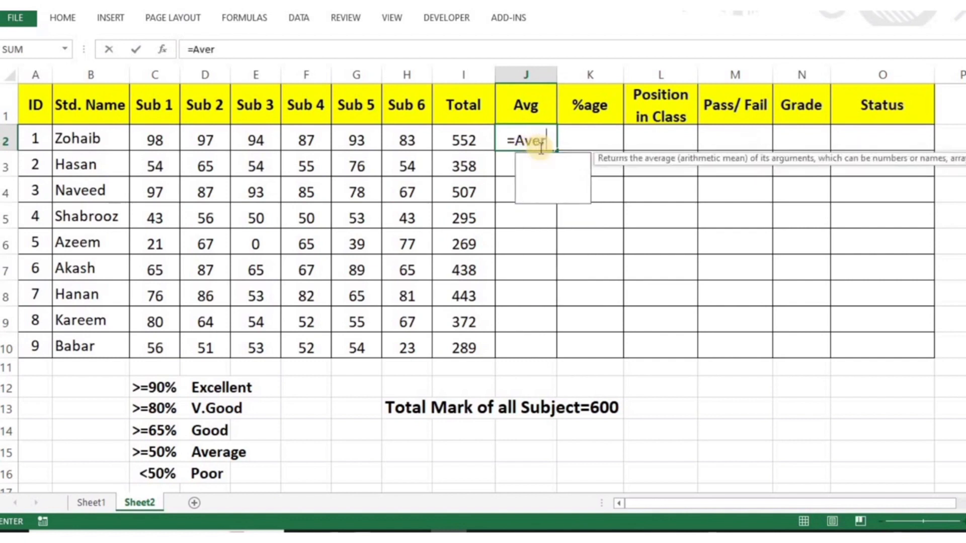
pyautogui.write('age(')
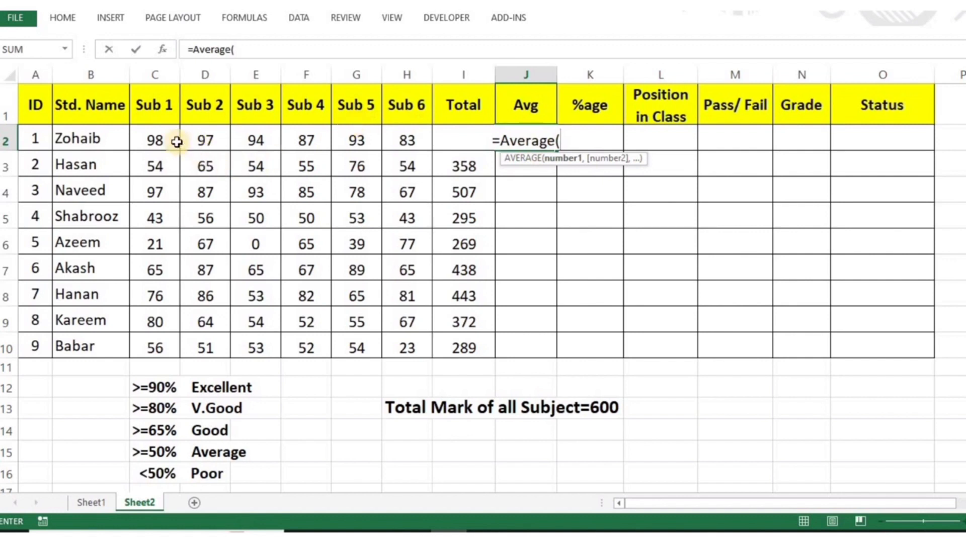
pyautogui.click(159, 138)
pyautogui.moveTo(159, 138); pyautogui.dragTo(407, 129)
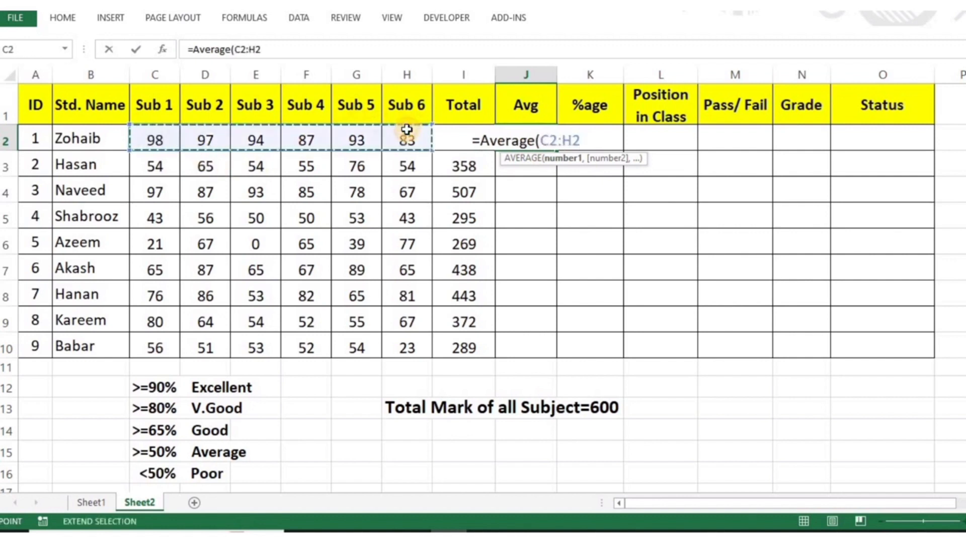
pyautogui.press('Return')
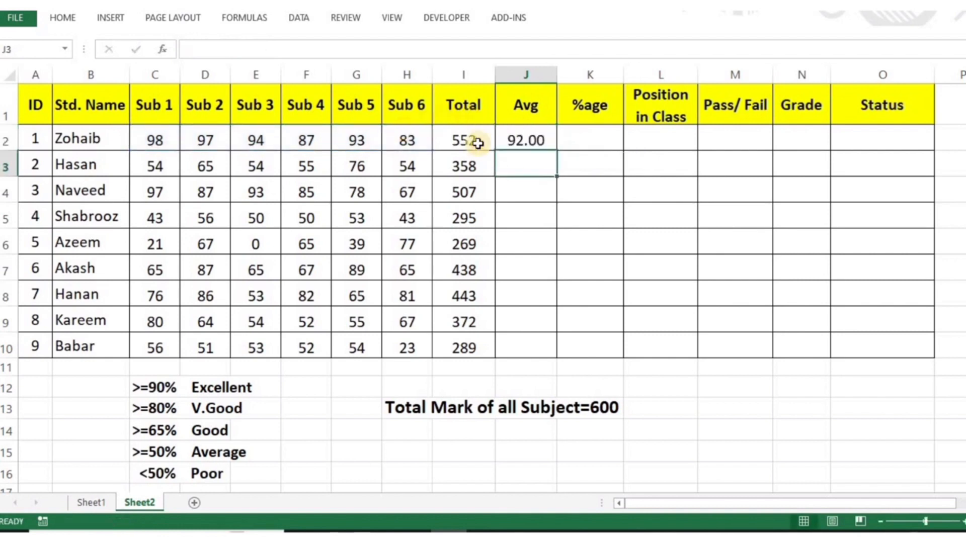
pyautogui.click(521, 139)
pyautogui.moveTo(557, 151); pyautogui.dragTo(557, 354)
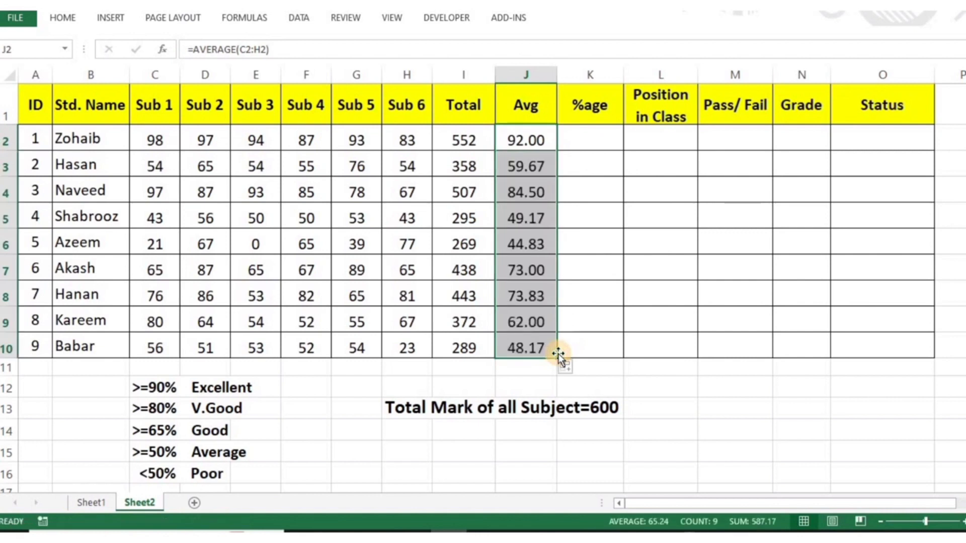
# - Enter =J2% in K2 under %age and fill the formula down to K10
pyautogui.click(590, 134)
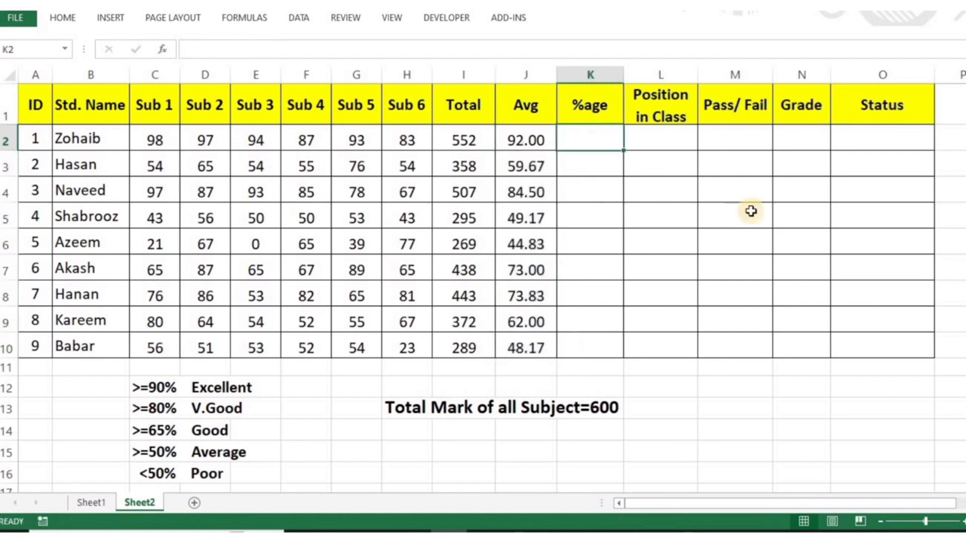
pyautogui.write('=')
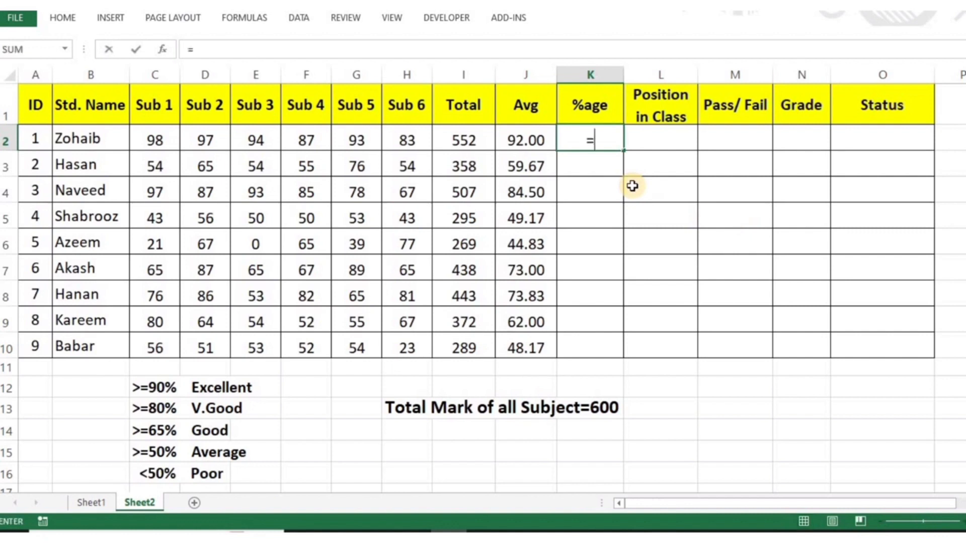
pyautogui.click(532, 142)
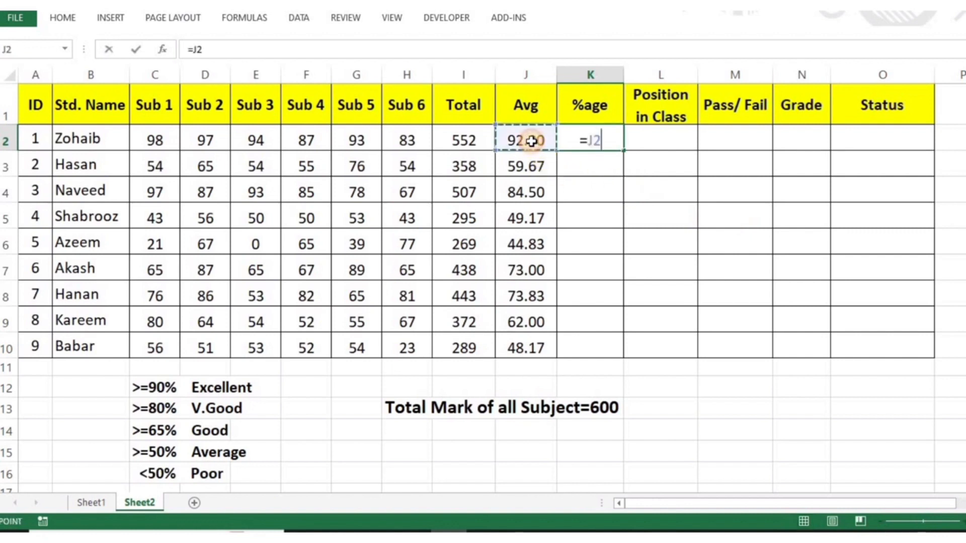
pyautogui.write('%')
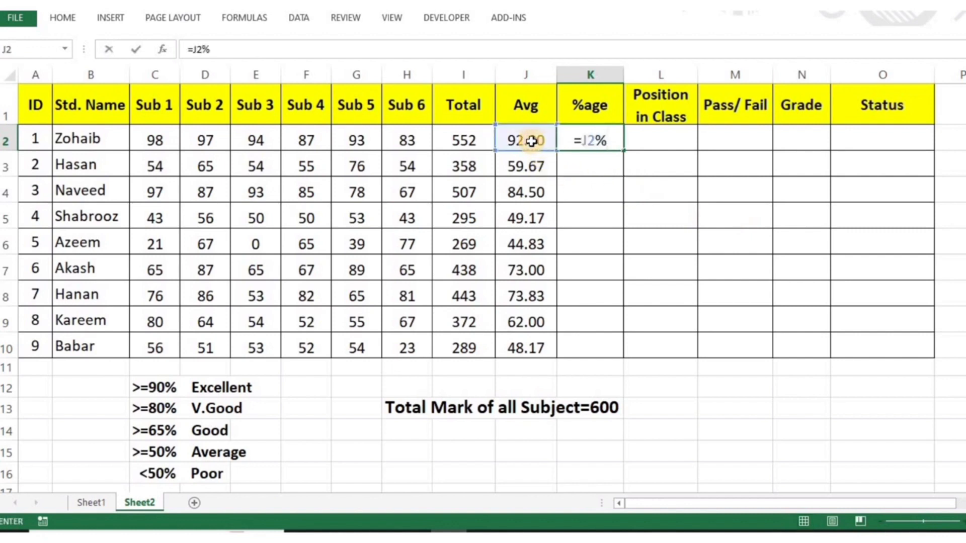
pyautogui.press('Return')
pyautogui.click(591, 136)
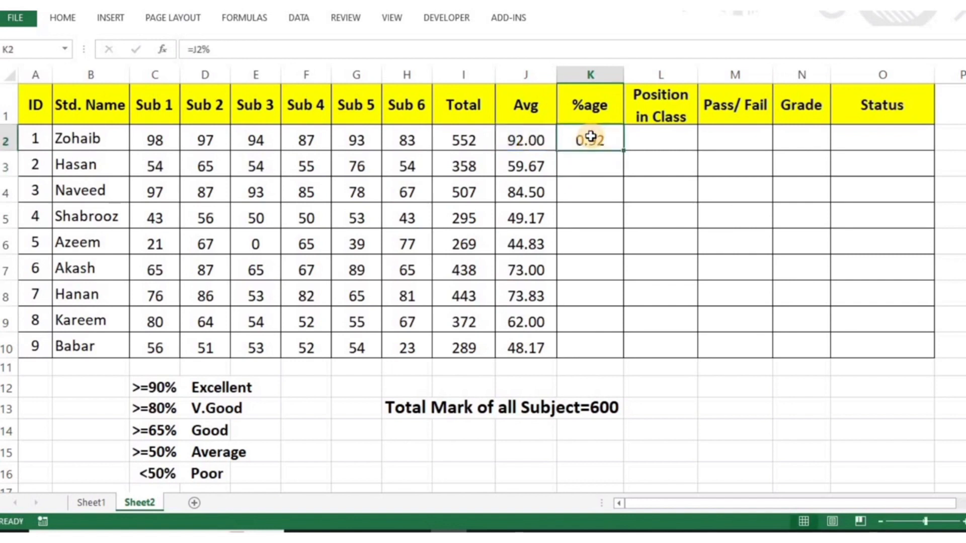
pyautogui.doubleClick(621, 152)
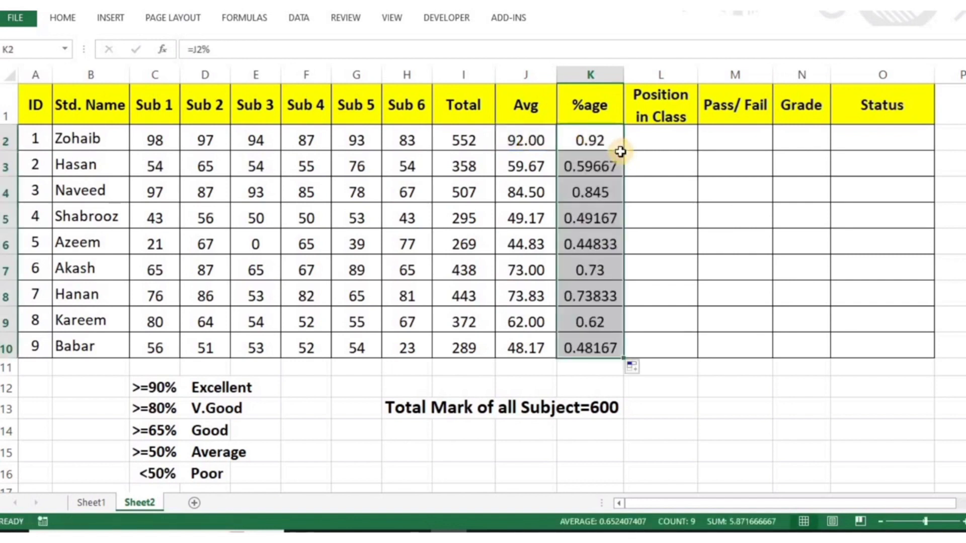
# - Format the %age values in K2:K10 as Percentage with 2 decimal places
pyautogui.rightClick(602, 152)
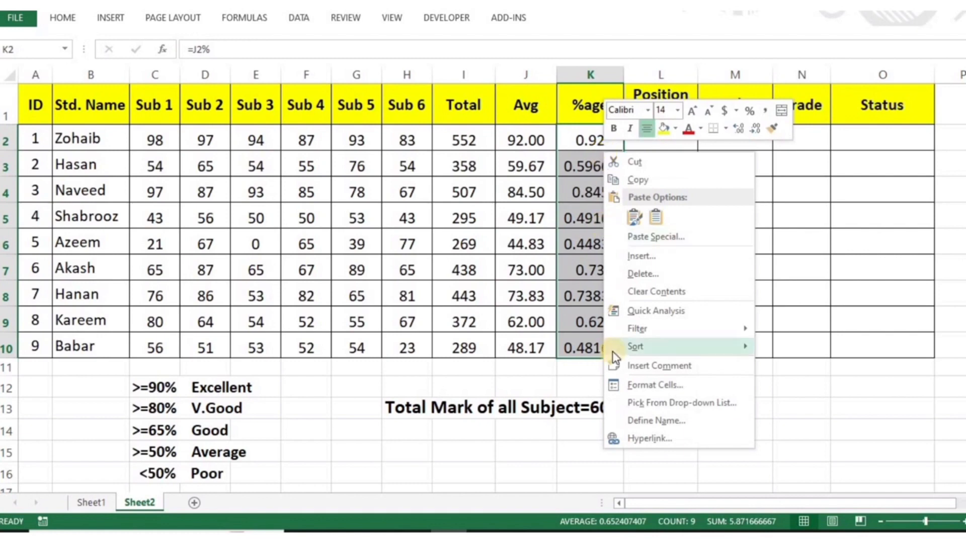
pyautogui.click(630, 385)
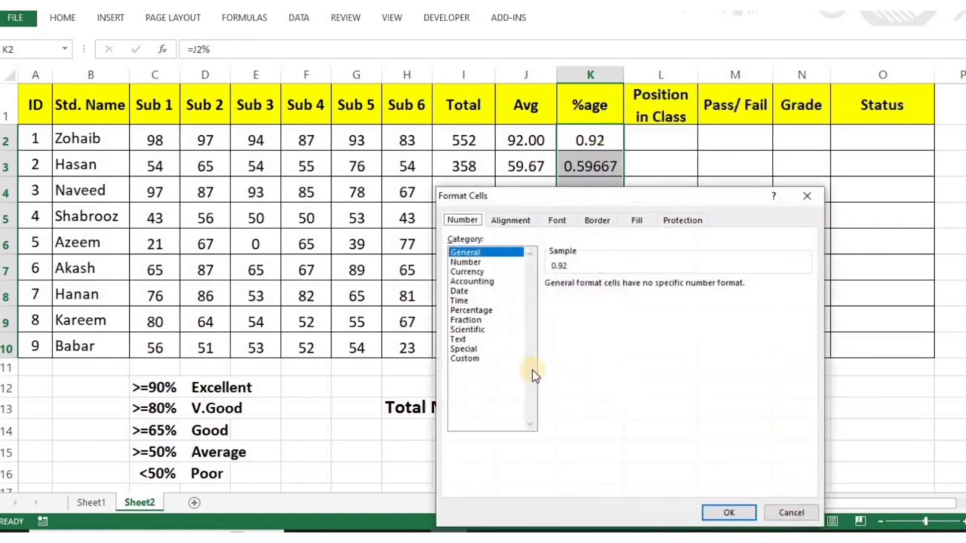
pyautogui.click(486, 311)
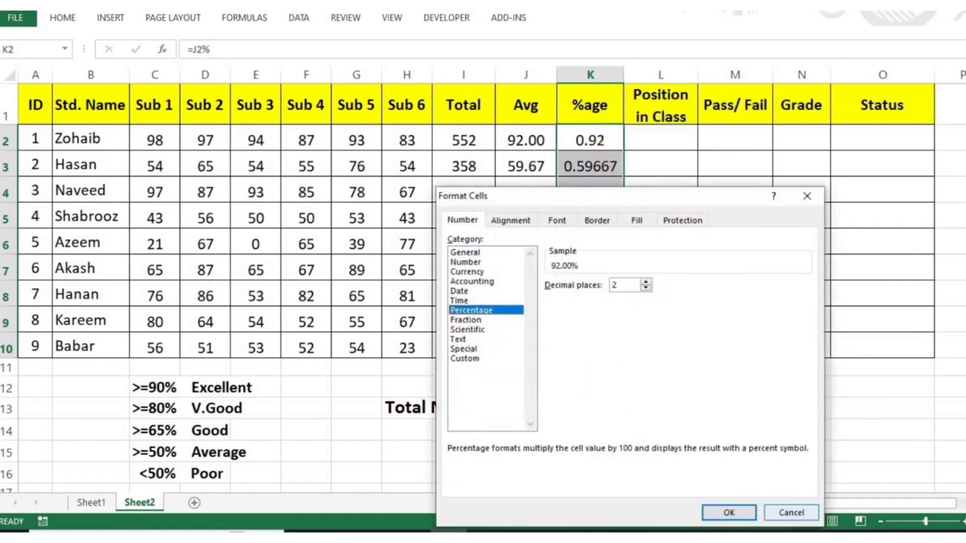
pyautogui.click(722, 512)
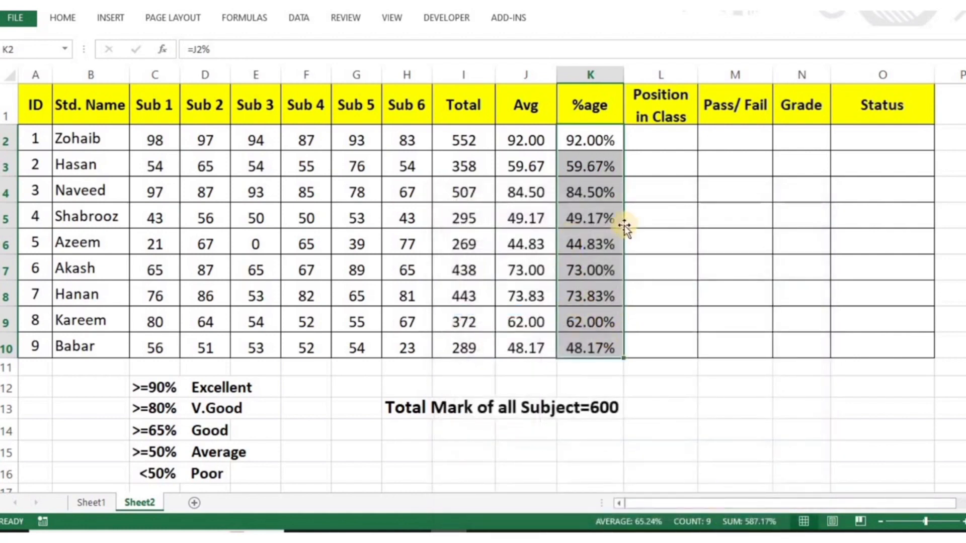
# - Rank the first student's total in L2 under Position in Class with =RANK(I2,$I$2:$I$10)
pyautogui.click(664, 142)
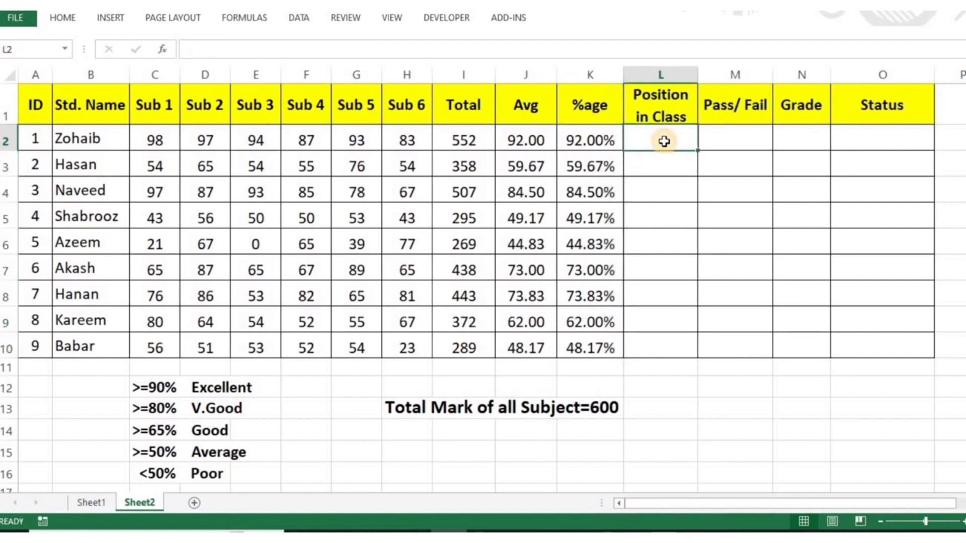
pyautogui.write('=')
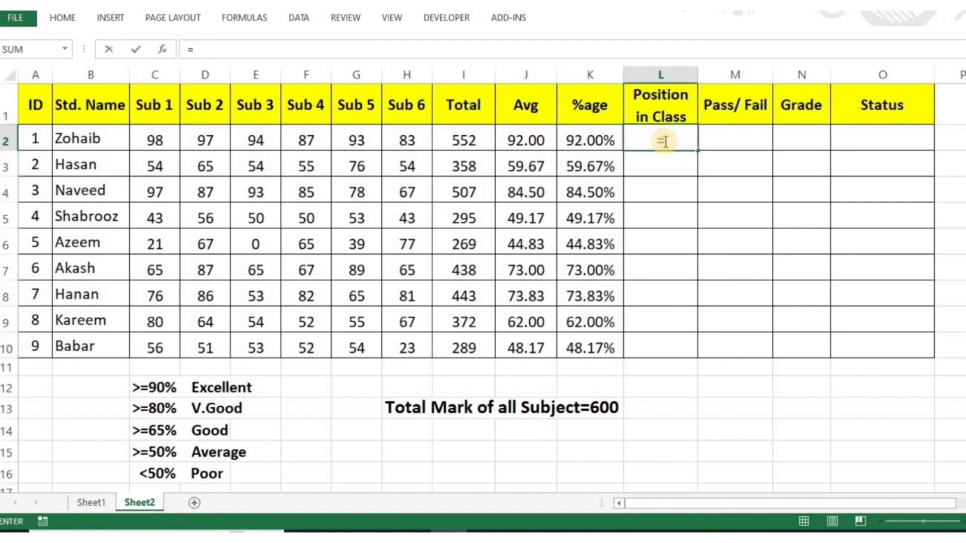
pyautogui.write('ran')
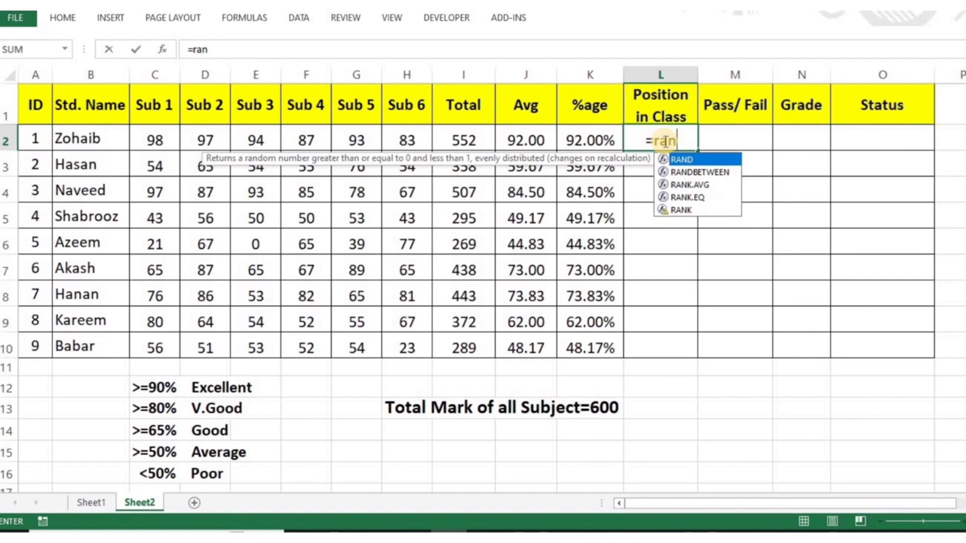
pyautogui.write('k')
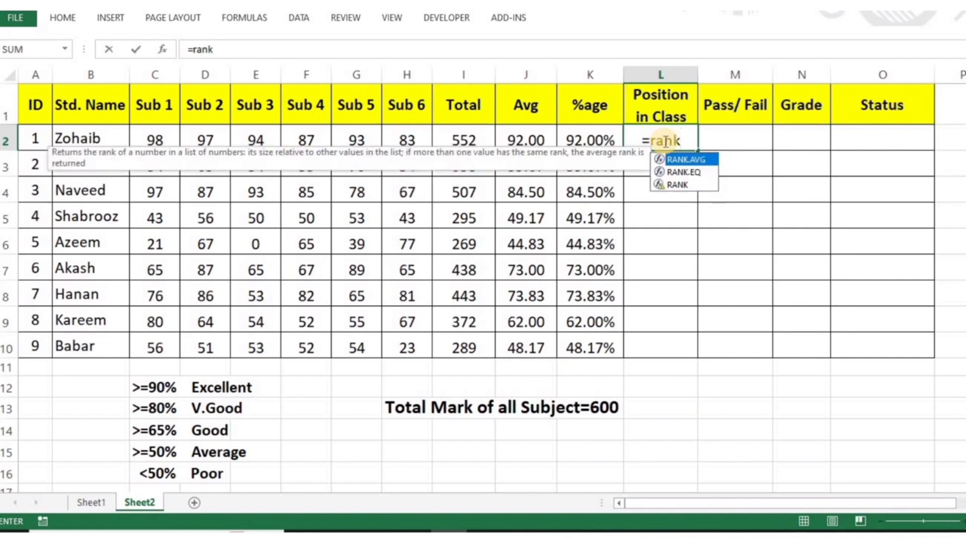
pyautogui.write('(')
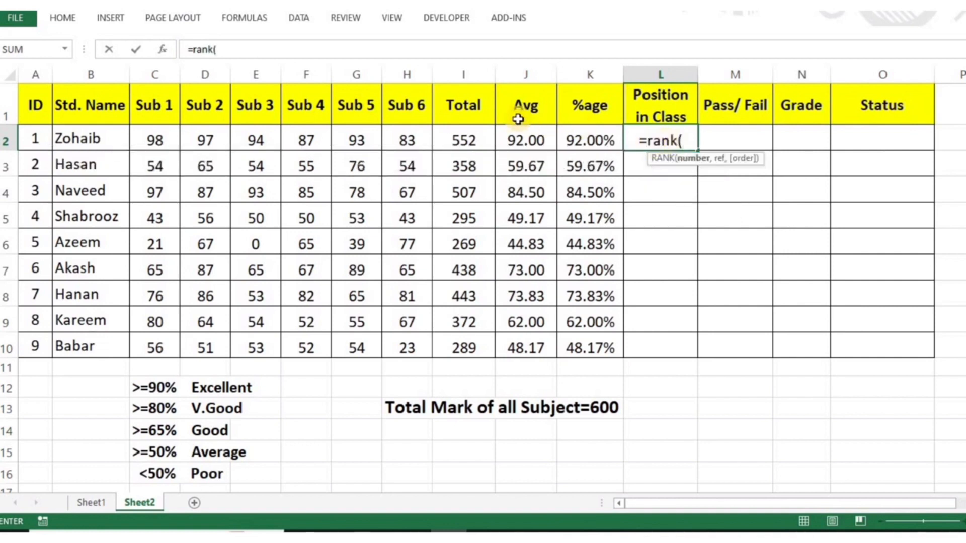
pyautogui.click(475, 144)
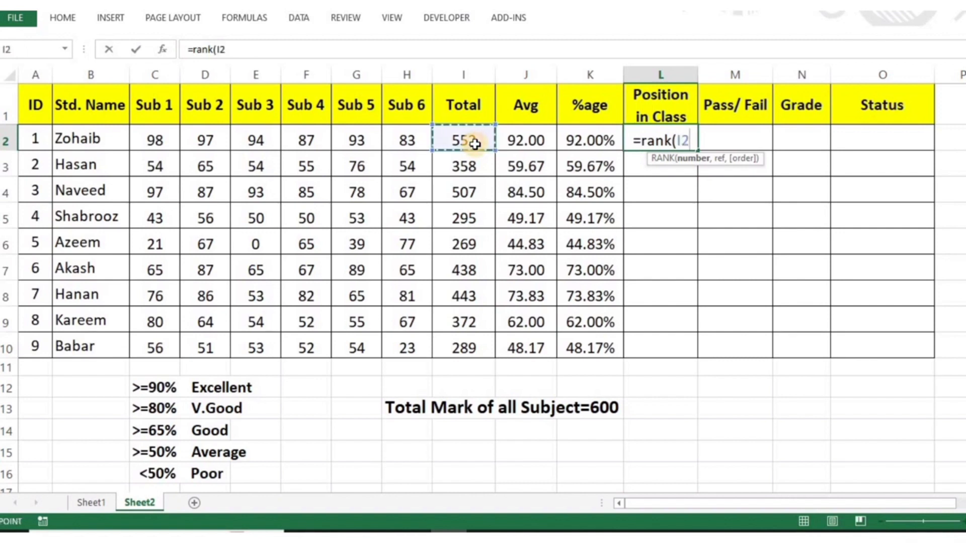
pyautogui.write(',')
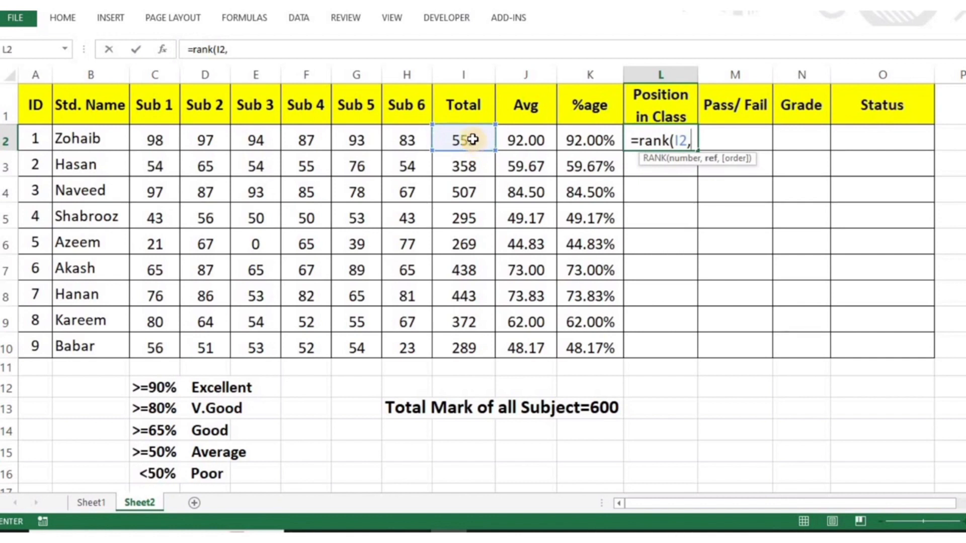
pyautogui.click(473, 139)
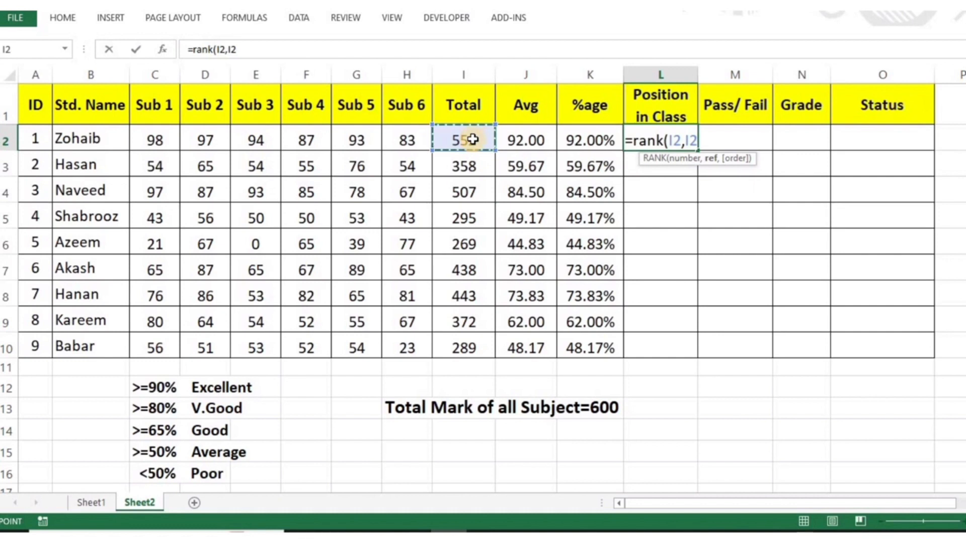
pyautogui.press('F8')
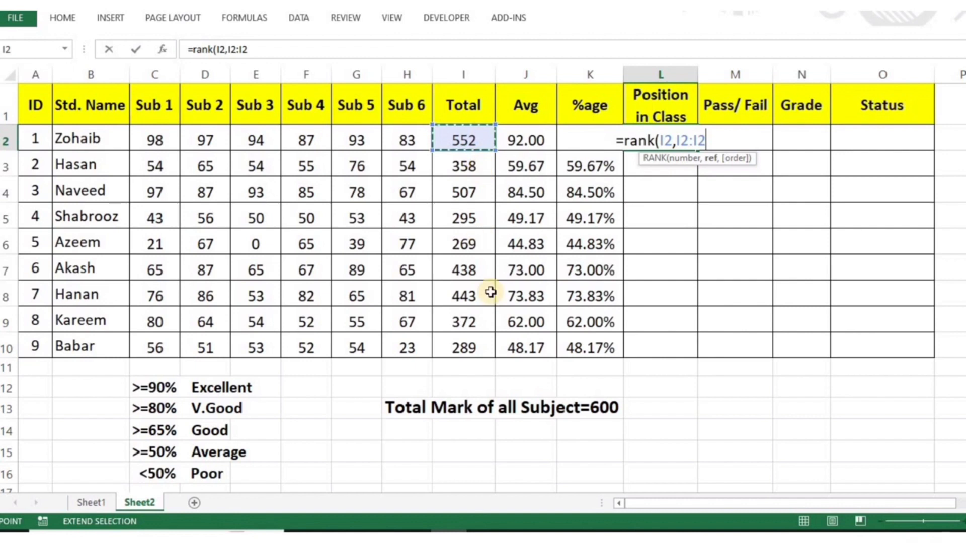
pyautogui.click(473, 351)
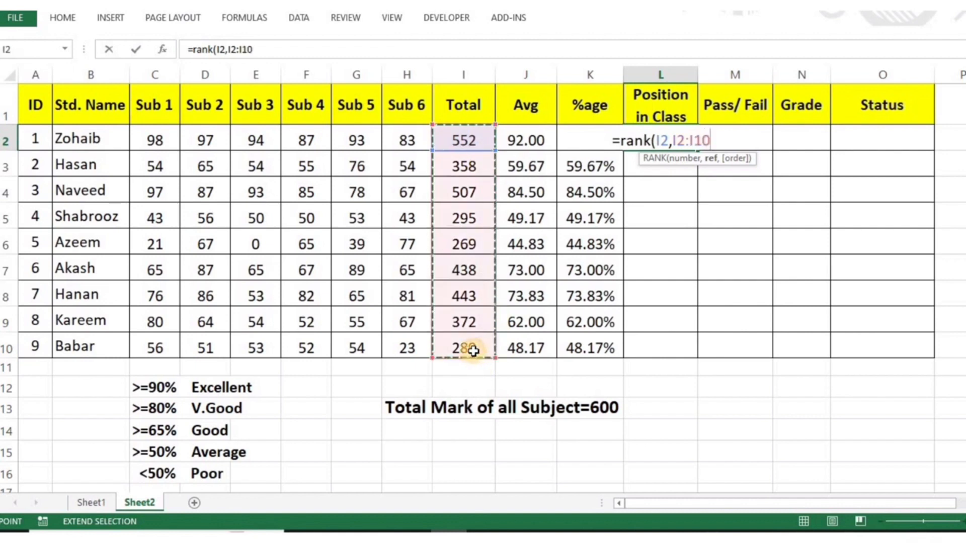
pyautogui.press('F4')
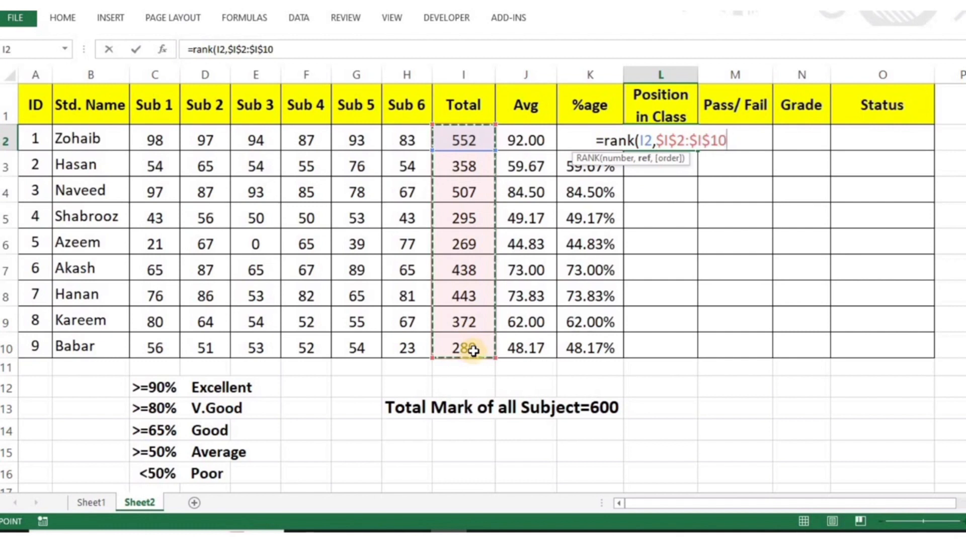
pyautogui.write(')')
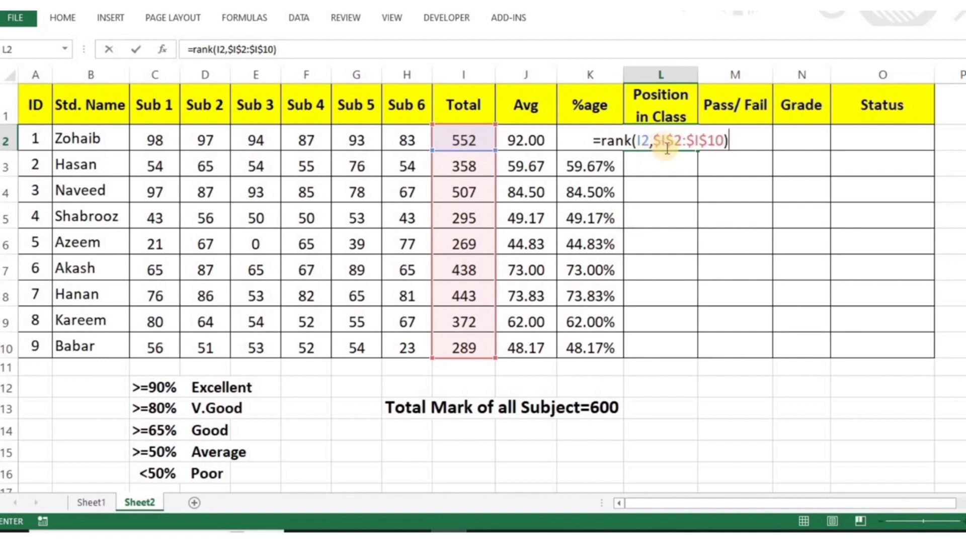
pyautogui.press('Return')
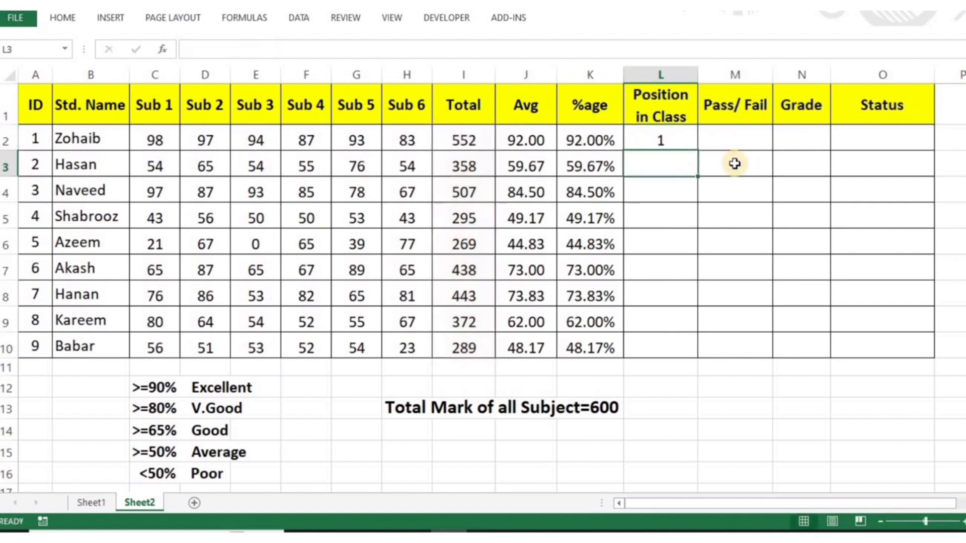
# - Fill the RANK formula from L2 down to L10 for the remaining students
pyautogui.click(689, 146)
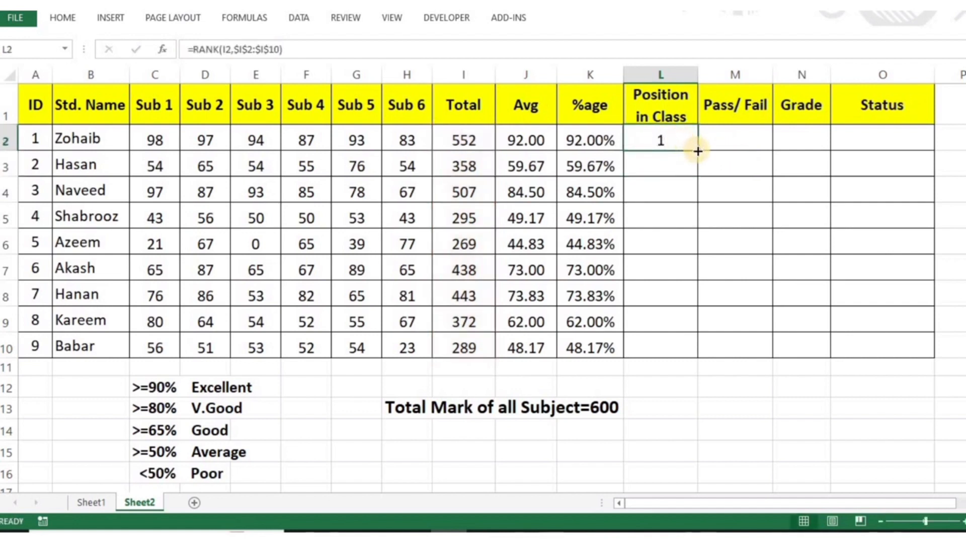
pyautogui.doubleClick(697, 151)
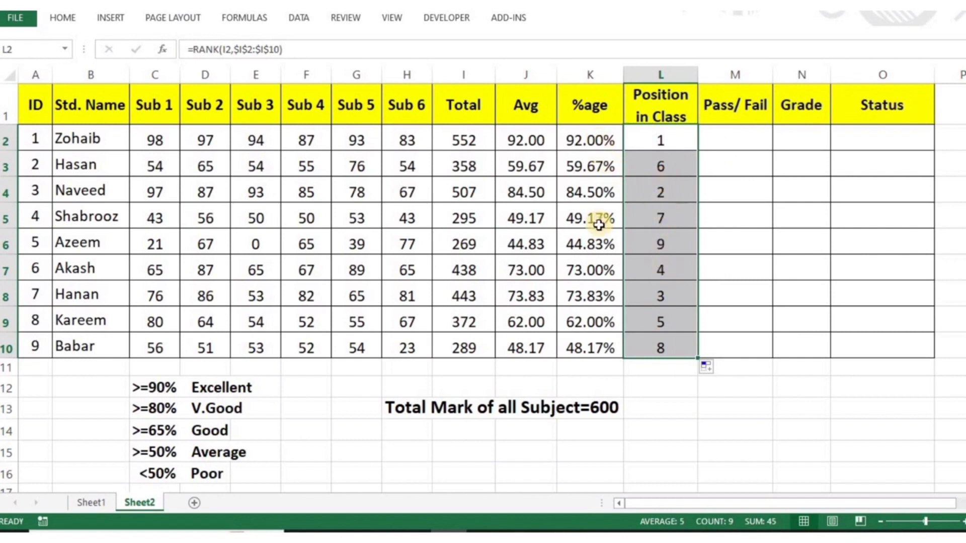
pyautogui.click(638, 244)
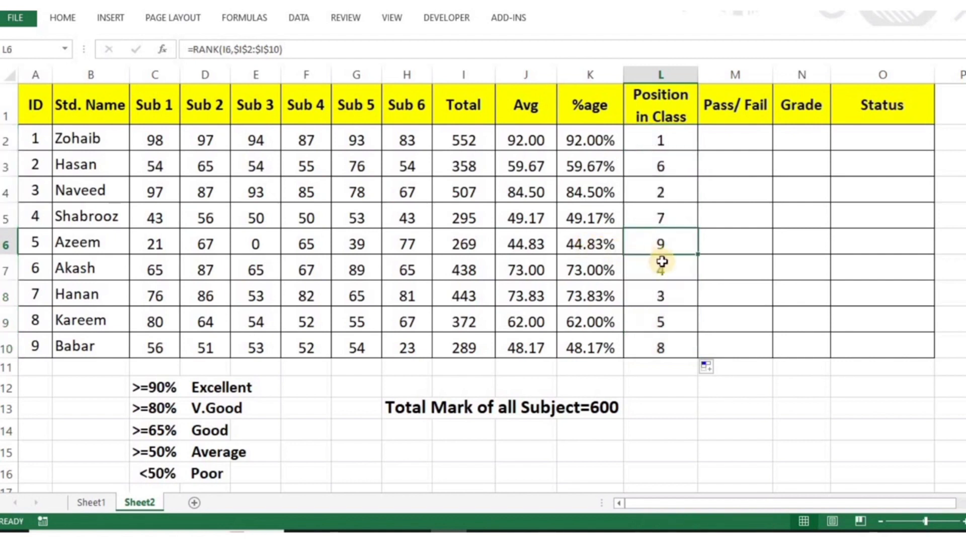
# - Begin an IF formula with a nested AND in M2 under Pass/Fail, with C2>=50 as the first condition
pyautogui.click(733, 144)
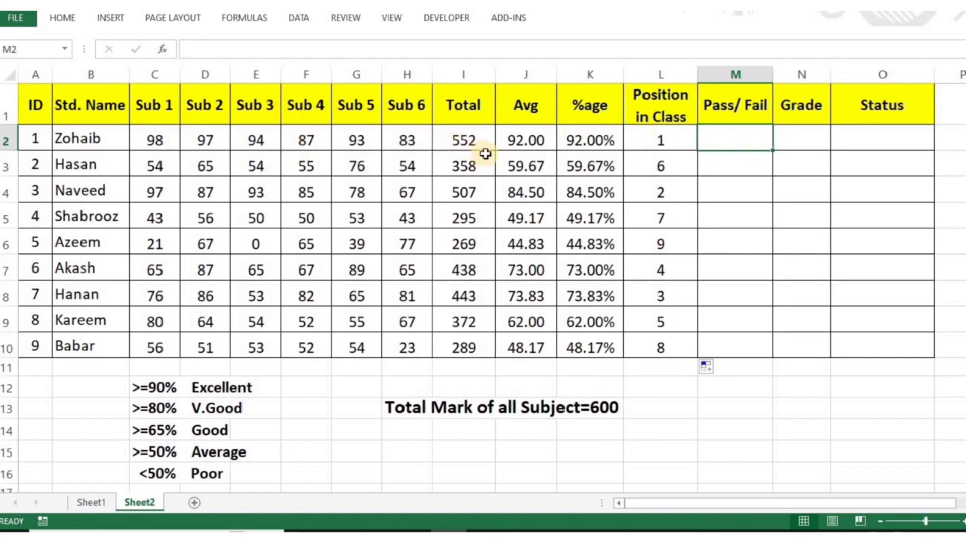
pyautogui.write('=')
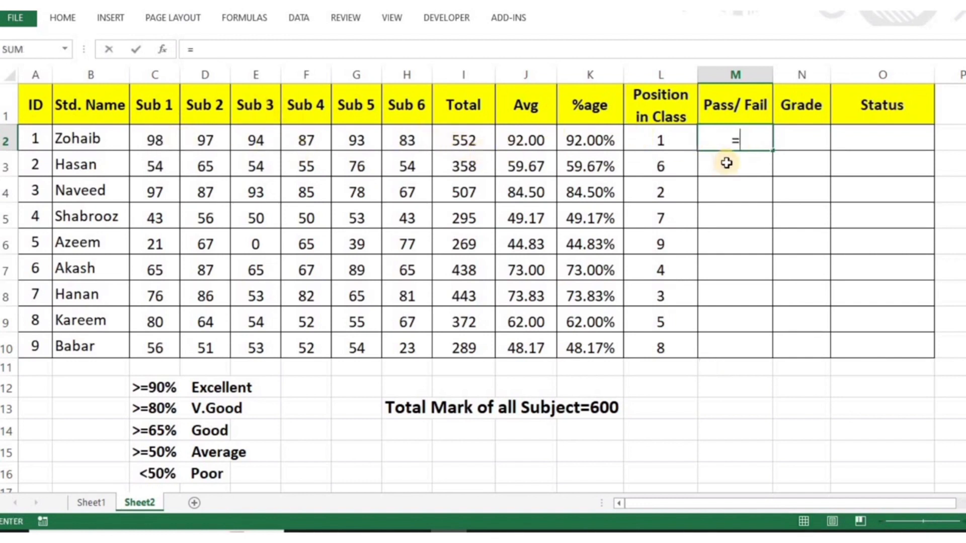
pyautogui.write('if')
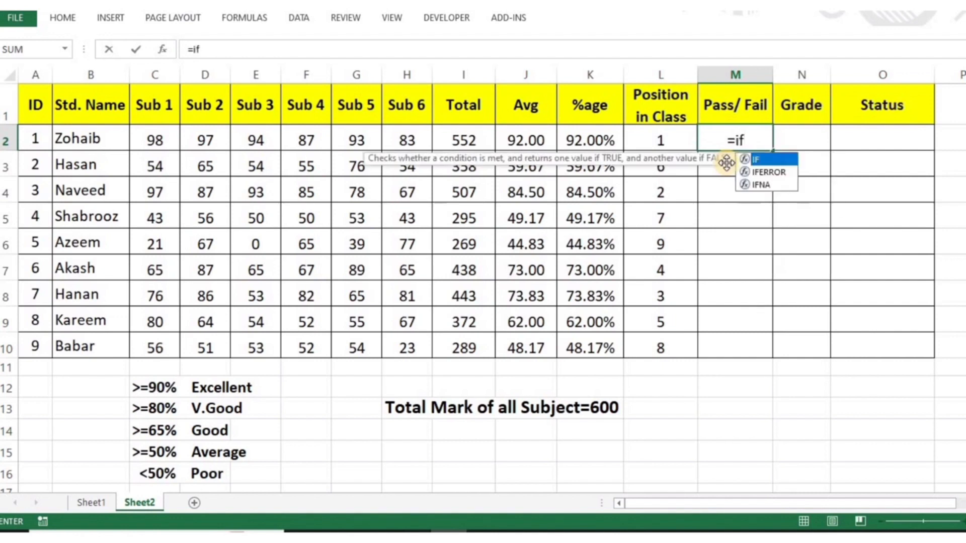
pyautogui.write('(and')
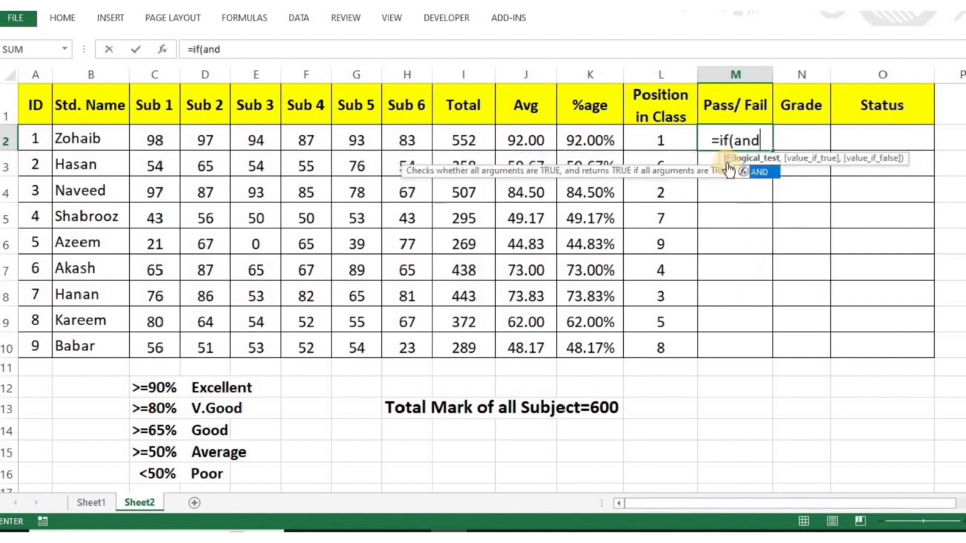
pyautogui.write('(')
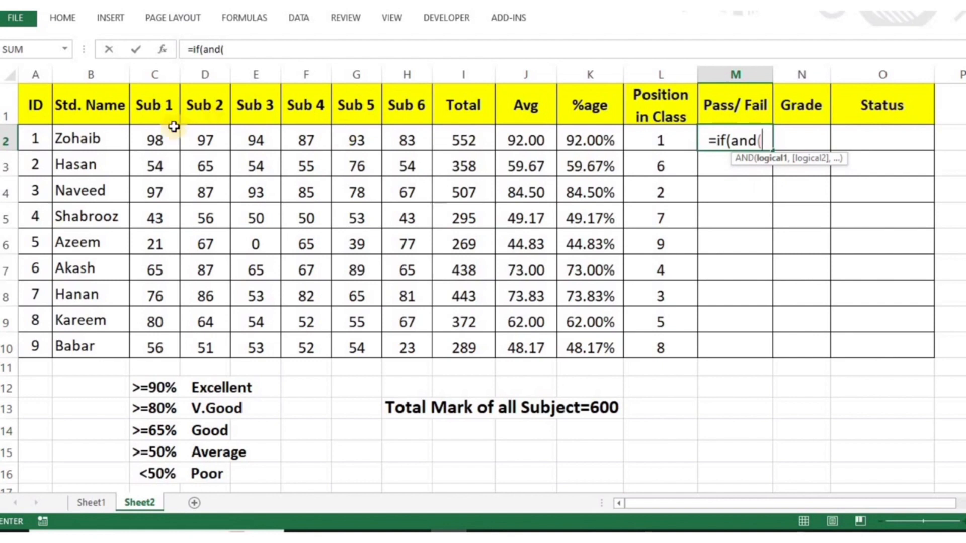
pyautogui.click(156, 141)
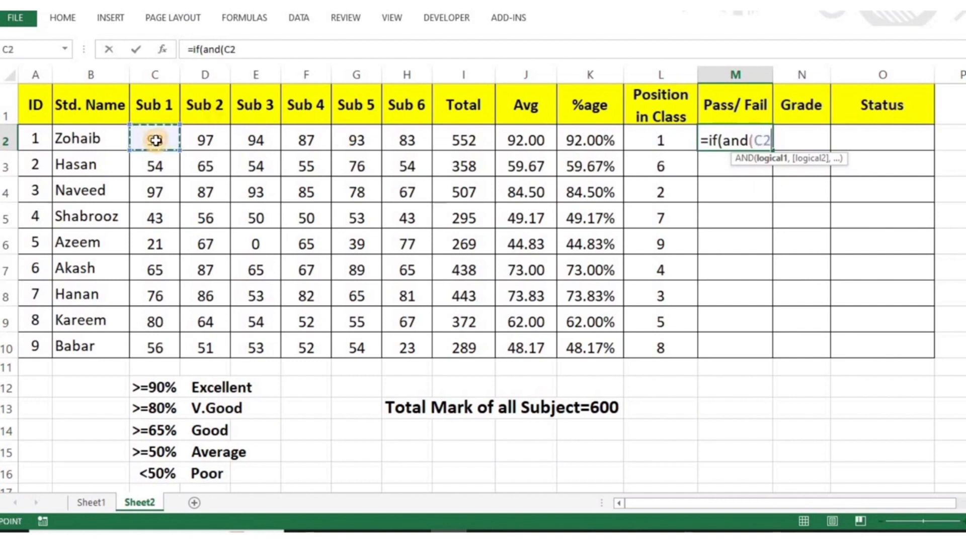
pyautogui.write('>')
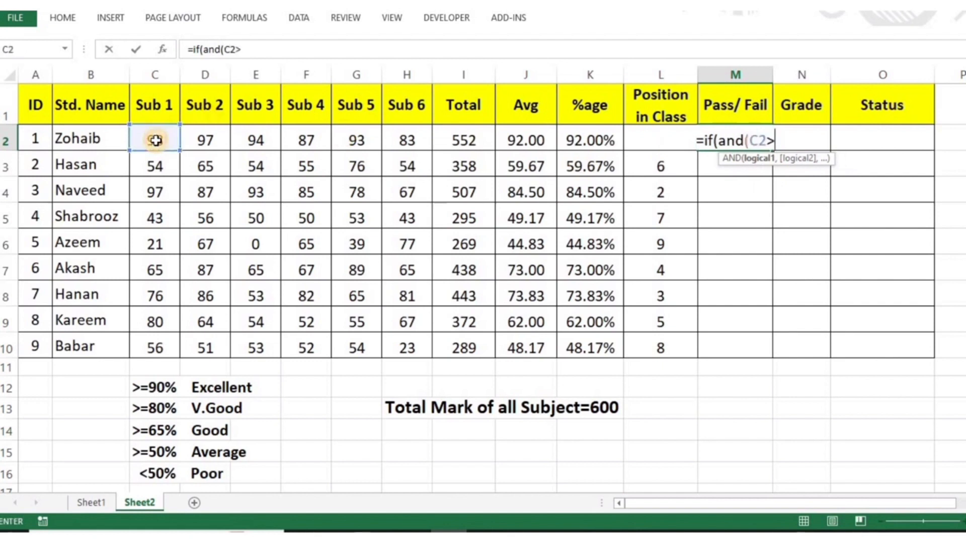
pyautogui.write('=')
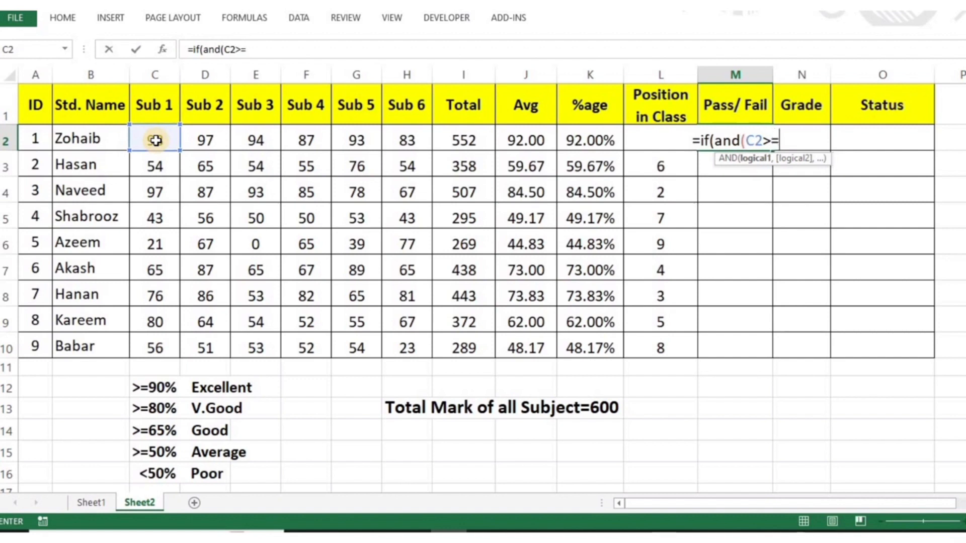
pyautogui.write('50')
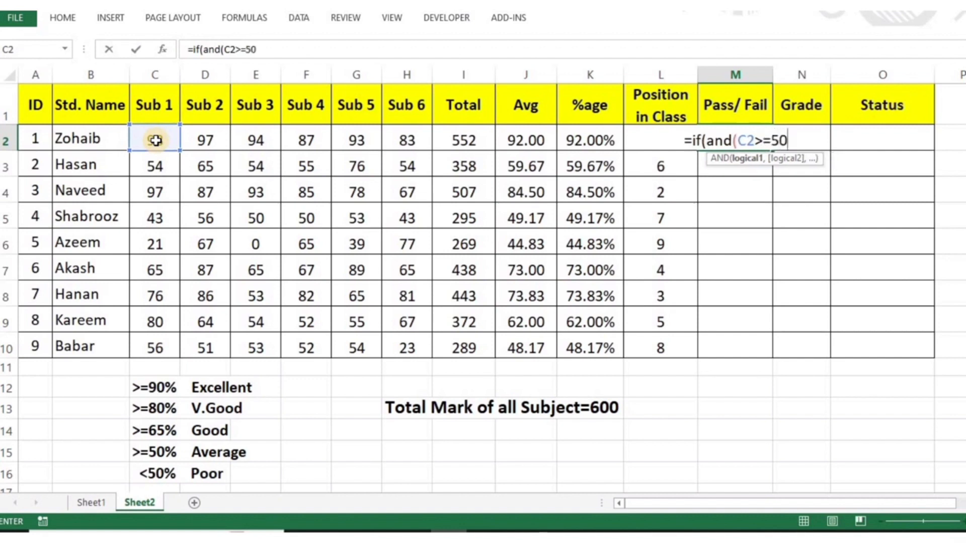
pyautogui.write(',')
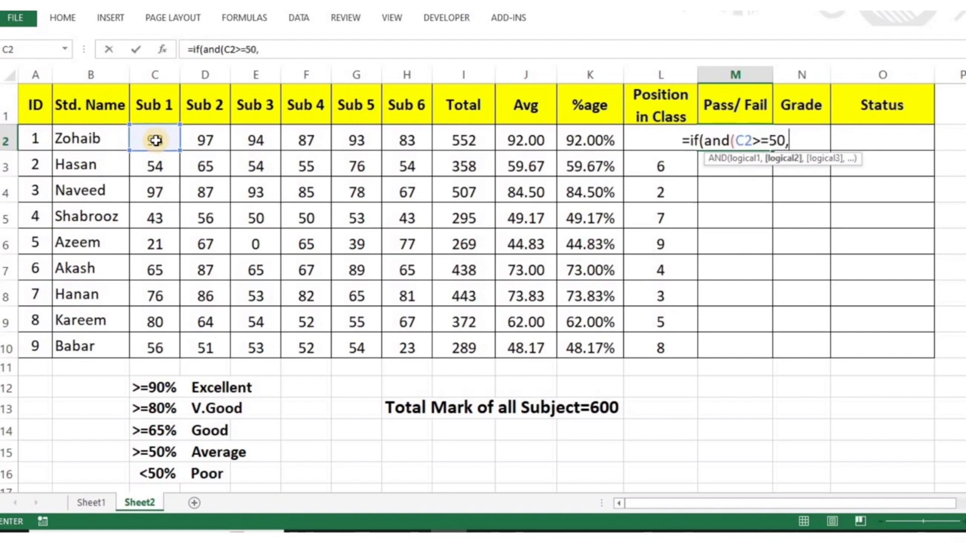
# - Extend the AND test in M2's formula with the conditions D2>=50, E2>=50 and F2>=50
pyautogui.click(186, 137)
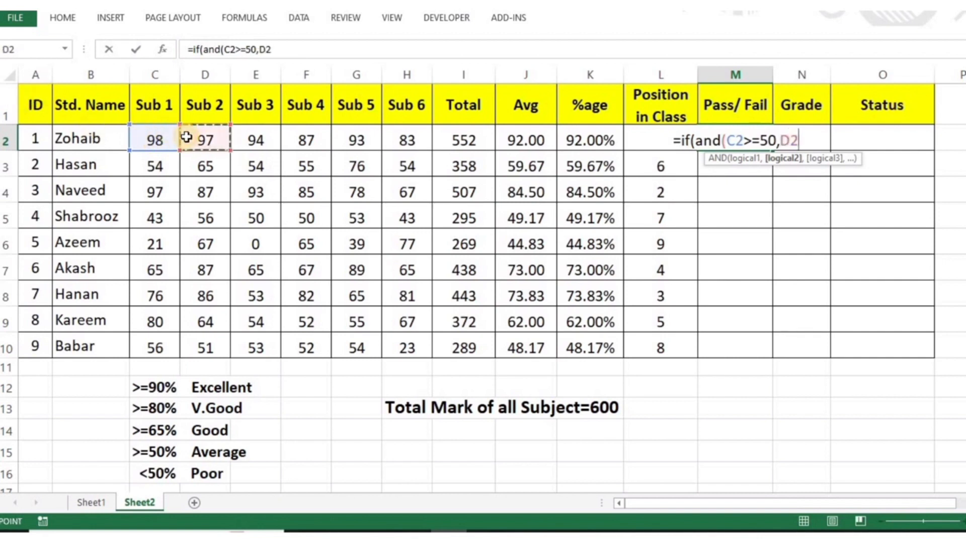
pyautogui.write('>=')
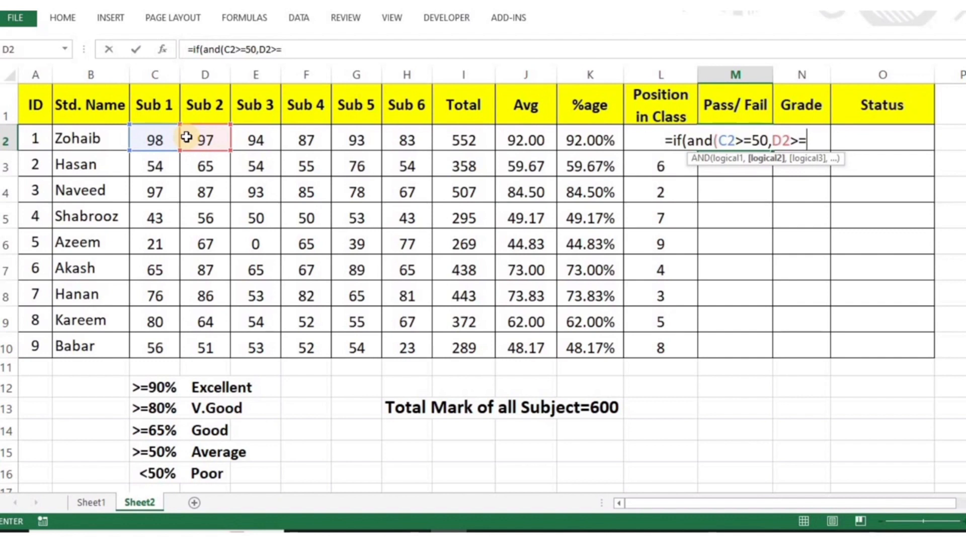
pyautogui.write('50,')
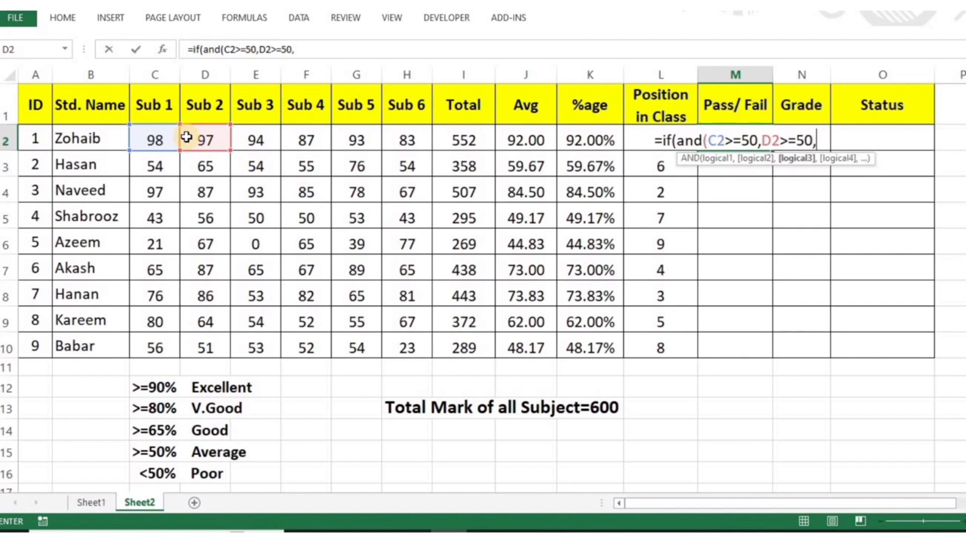
pyautogui.click(260, 142)
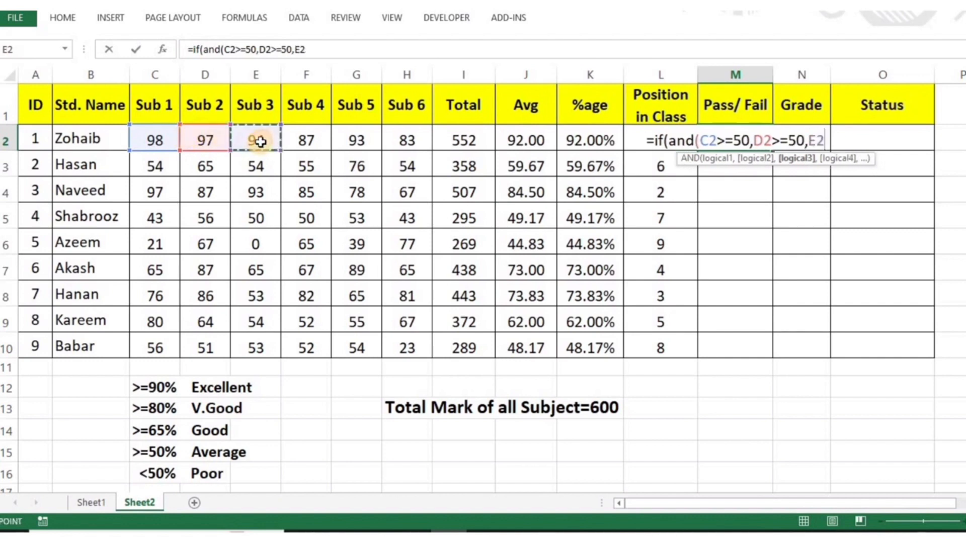
pyautogui.write('>=50')
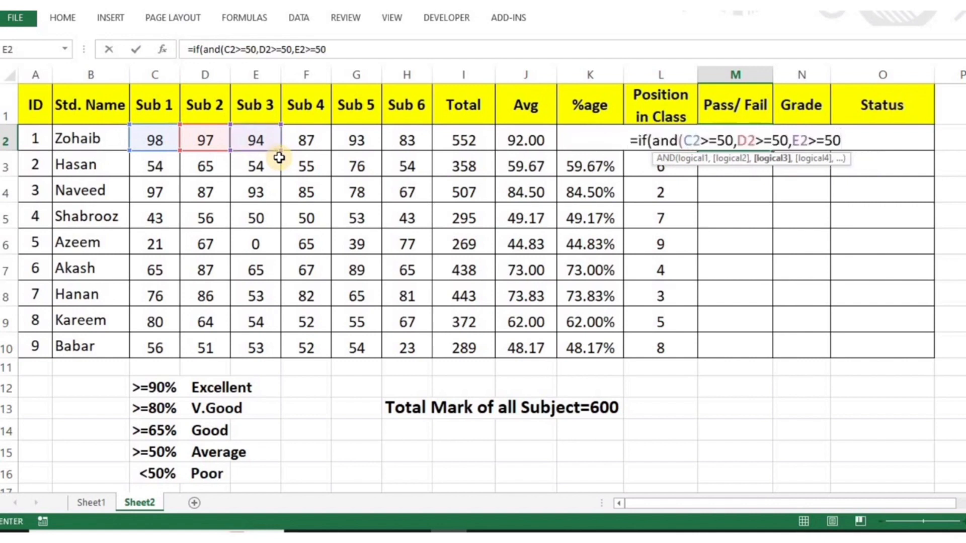
pyautogui.write(',')
pyautogui.click(302, 142)
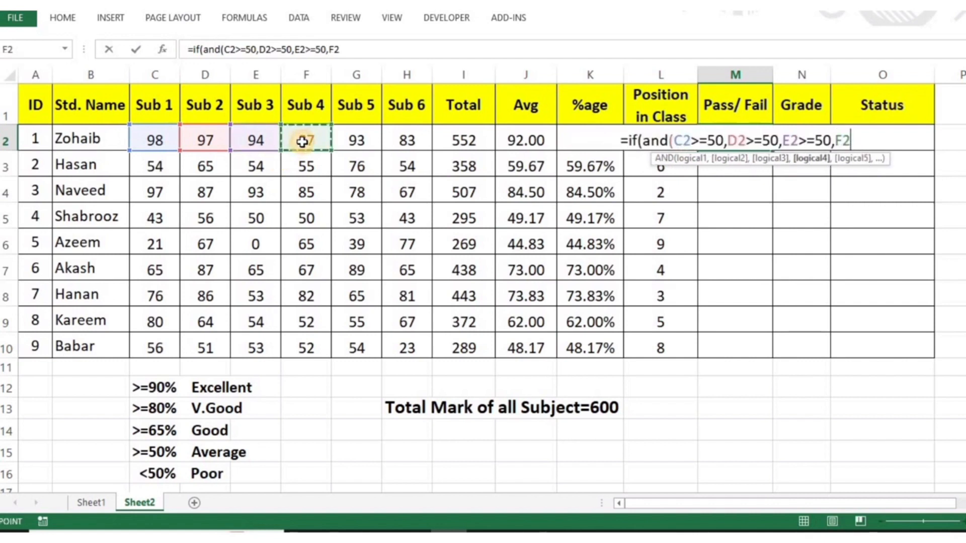
pyautogui.write('>=')
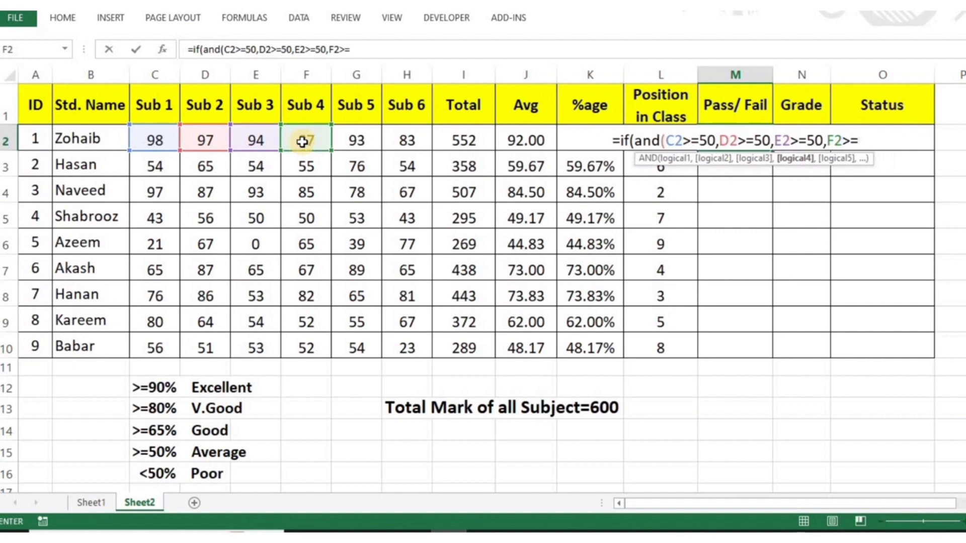
pyautogui.write('50,')
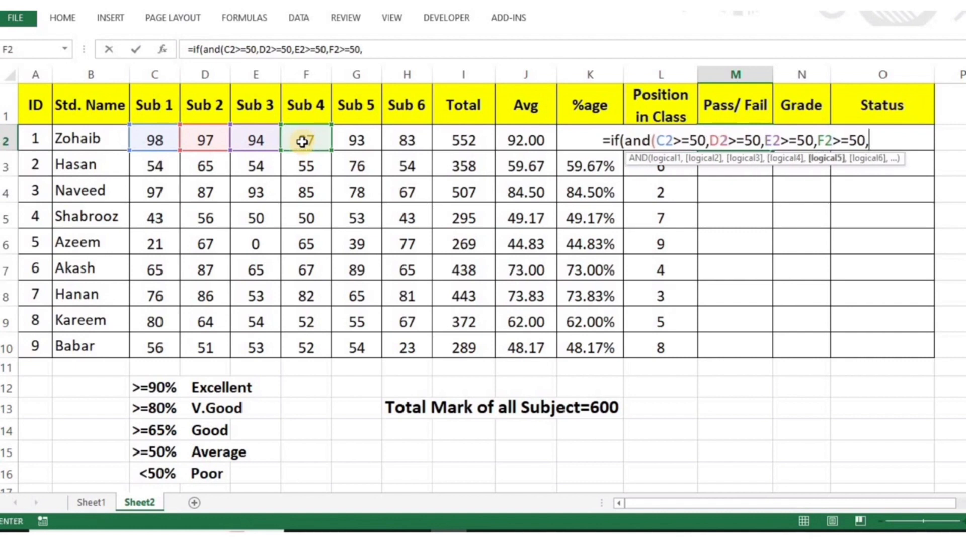
# - Add the conditions G2>=50 and H2>=50 to M2's AND test and close the AND function
pyautogui.click(352, 138)
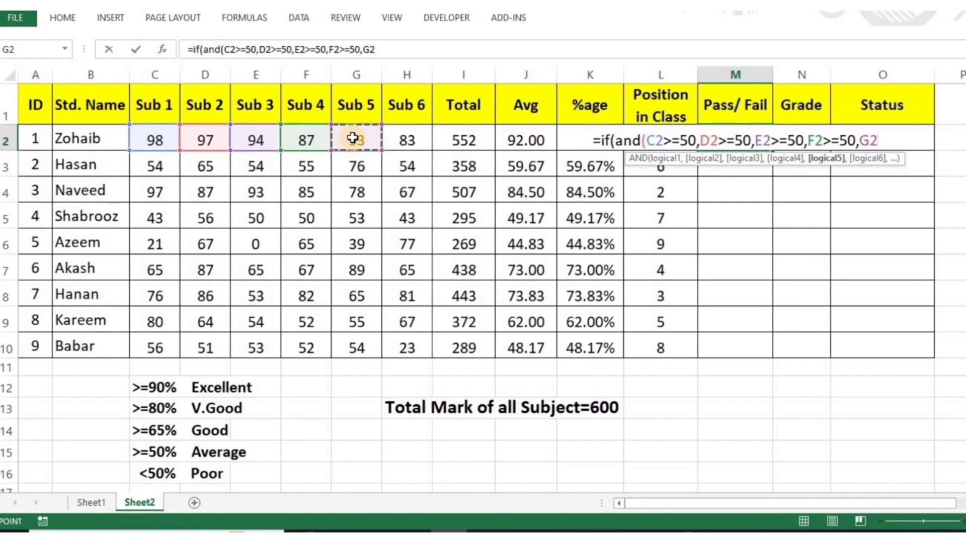
pyautogui.write('>=')
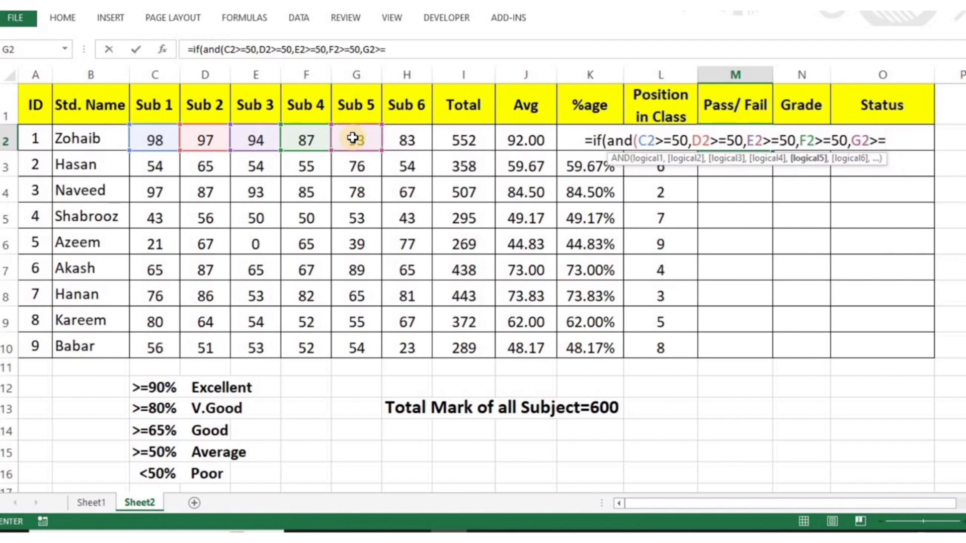
pyautogui.write('50')
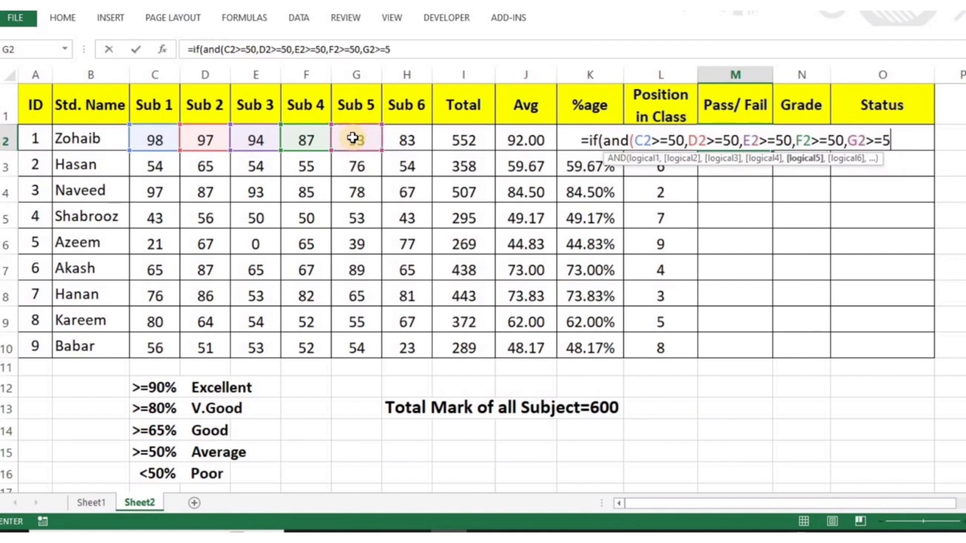
pyautogui.write(',')
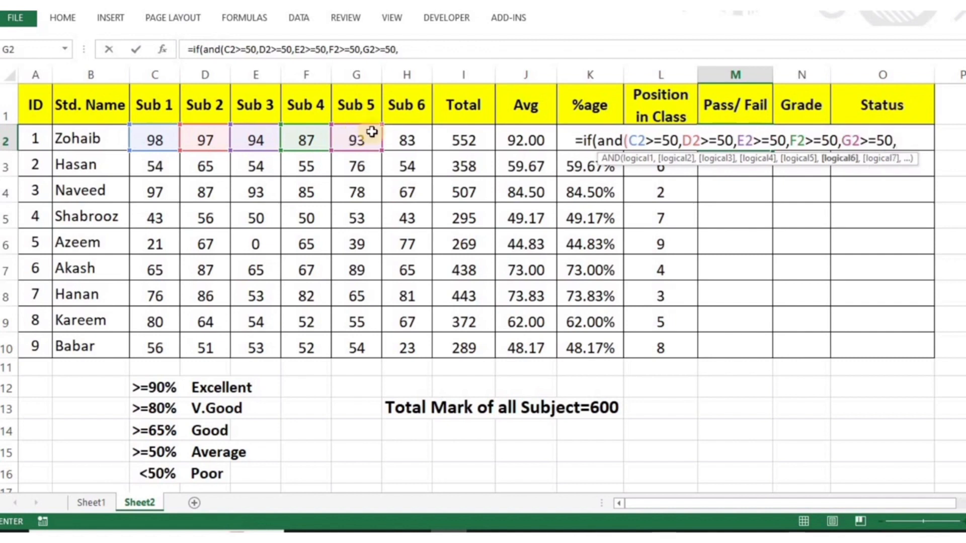
pyautogui.click(407, 139)
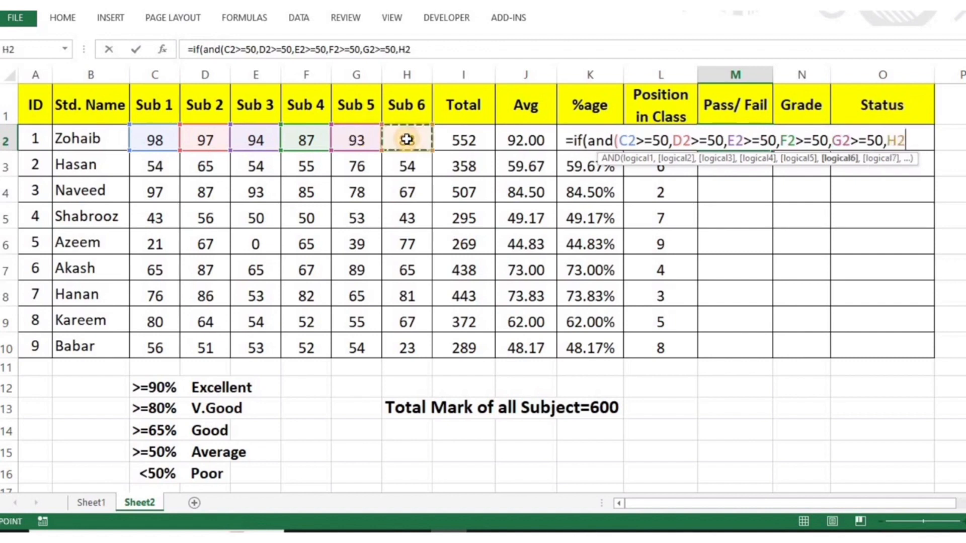
pyautogui.write('>')
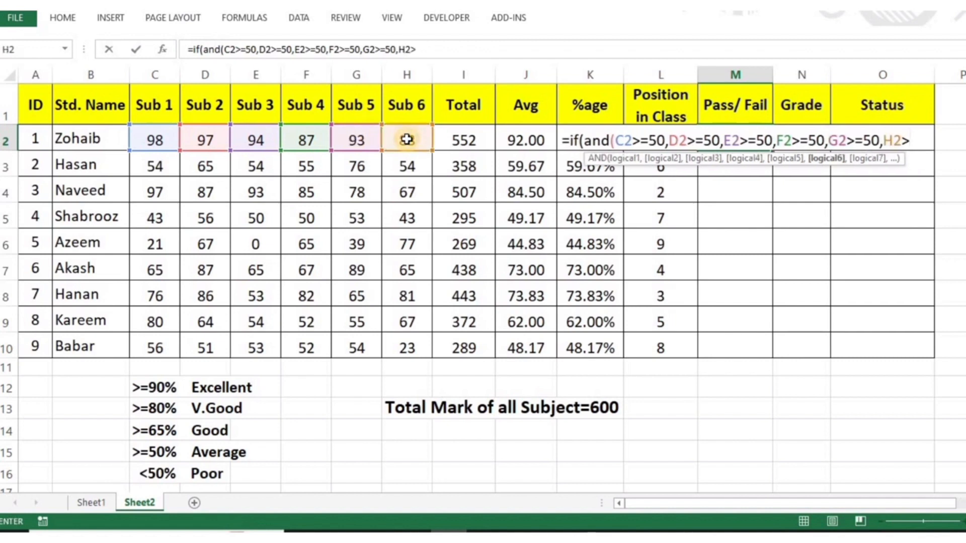
pyautogui.write('=')
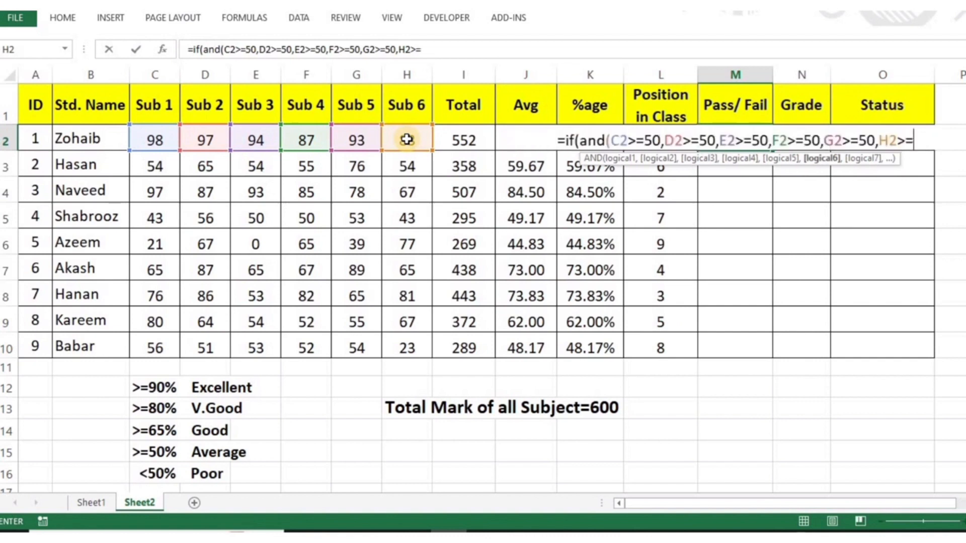
pyautogui.write('50')
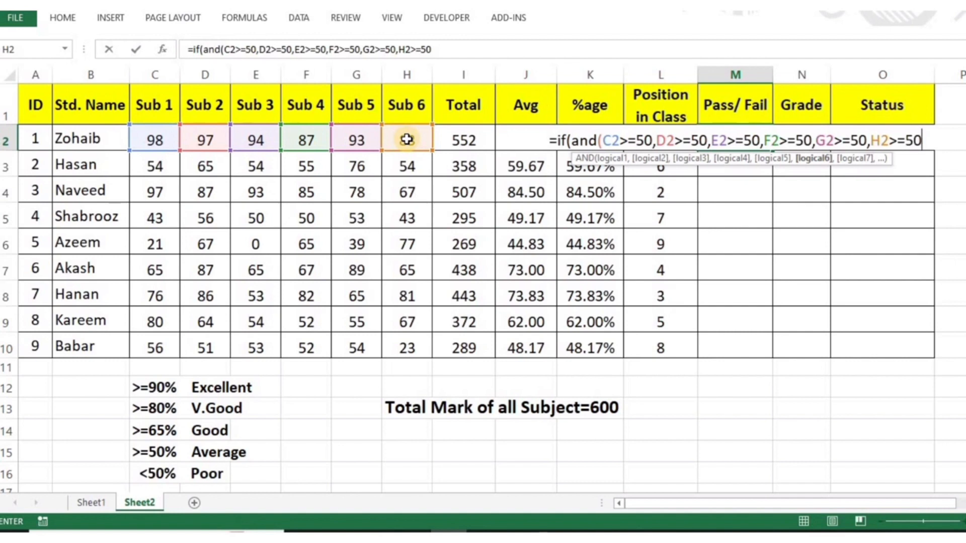
pyautogui.write(')')
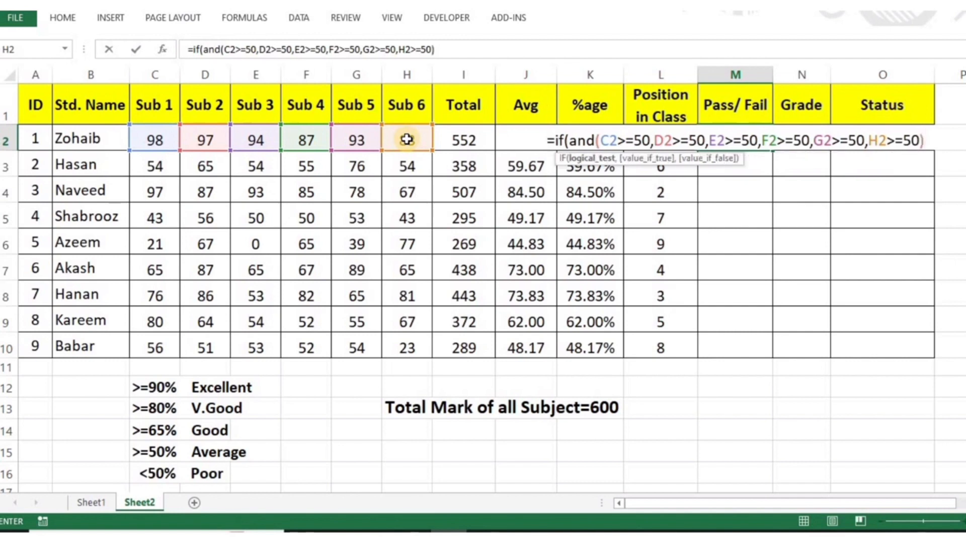
pyautogui.write(',')
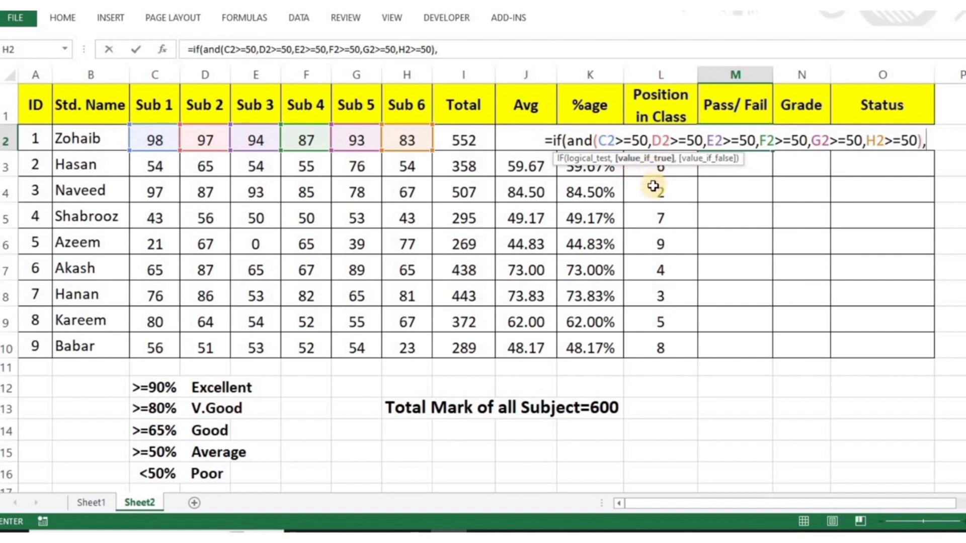
# - Complete the IF formula in M2 with "PASS" as the true value and "FAIL" as the false value, and enter it
pyautogui.write('"P')
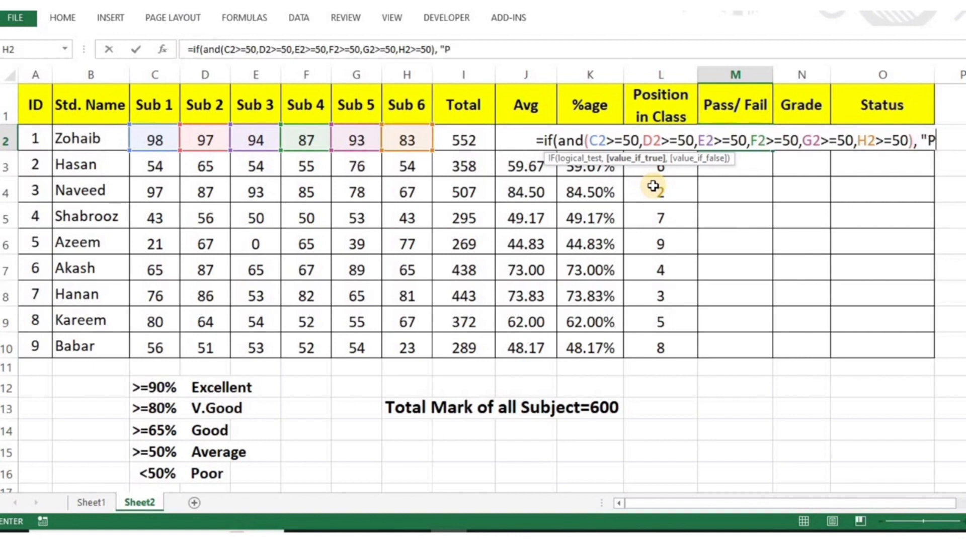
pyautogui.write('ASS"')
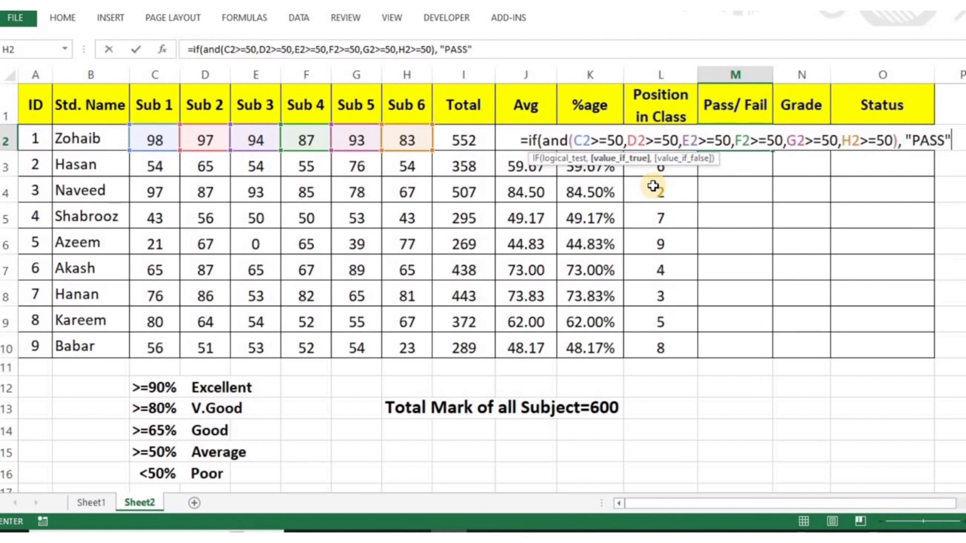
pyautogui.write(',')
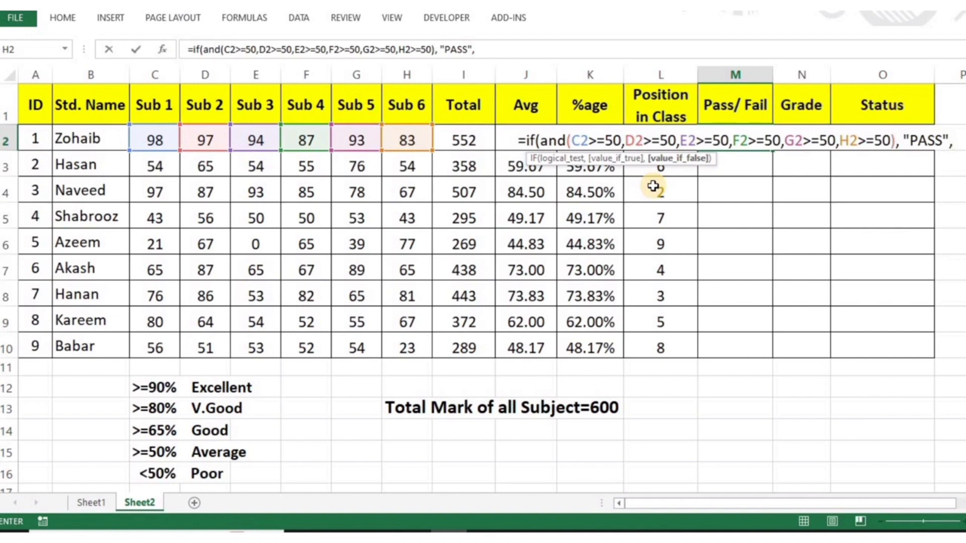
pyautogui.write(' "')
pyautogui.write('F')
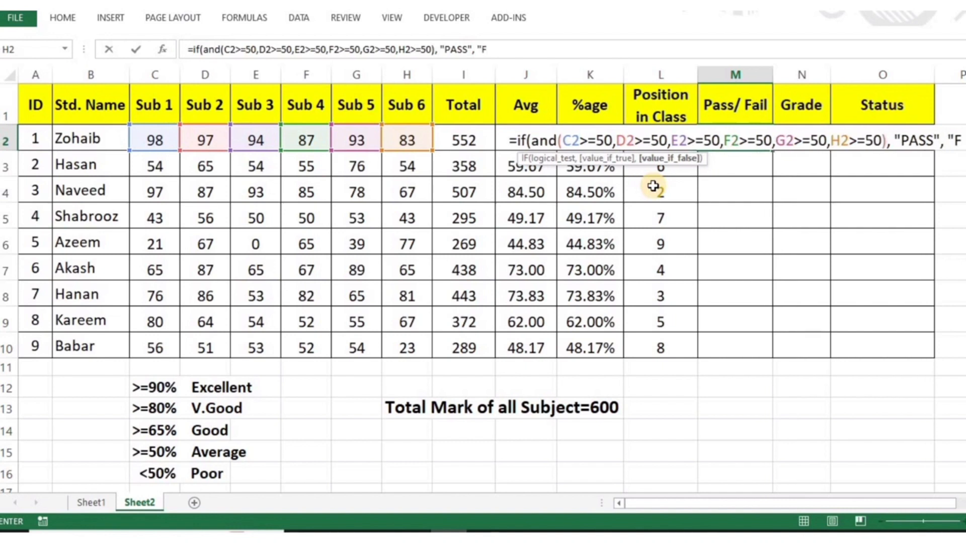
pyautogui.write('AIL"')
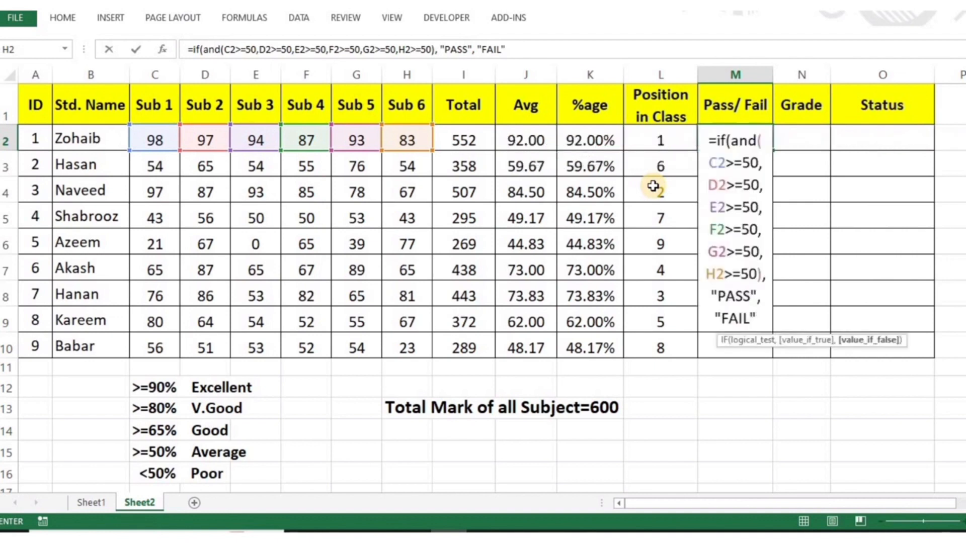
pyautogui.write(')')
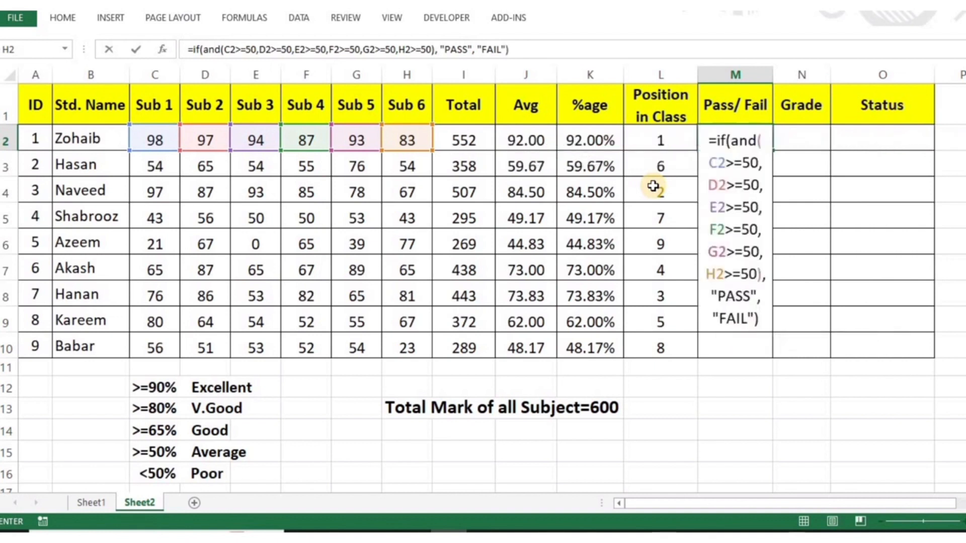
pyautogui.press('Return')
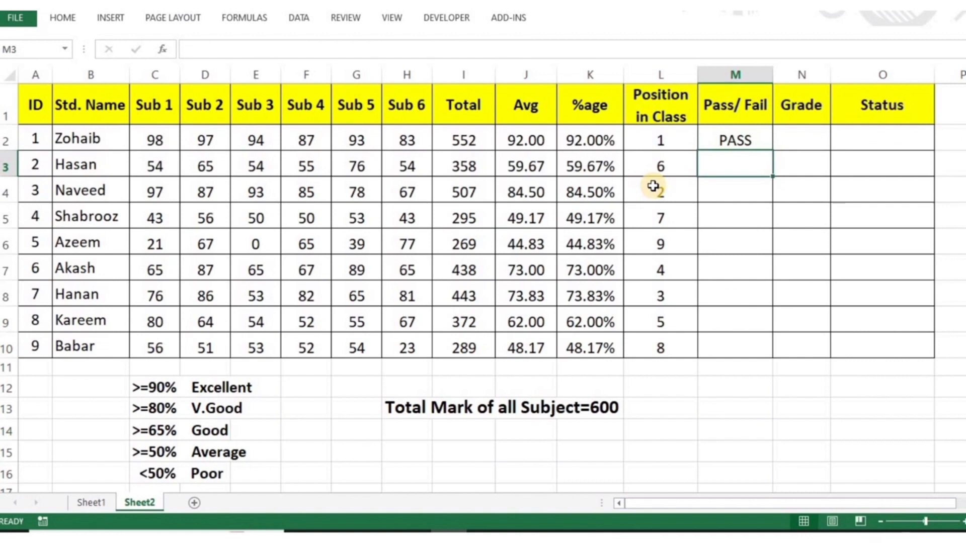
# - Fill the Pass/Fail formula from M2 down to M10 and check it against the subject marks in rows 5, 6 and 10
pyautogui.click(752, 137)
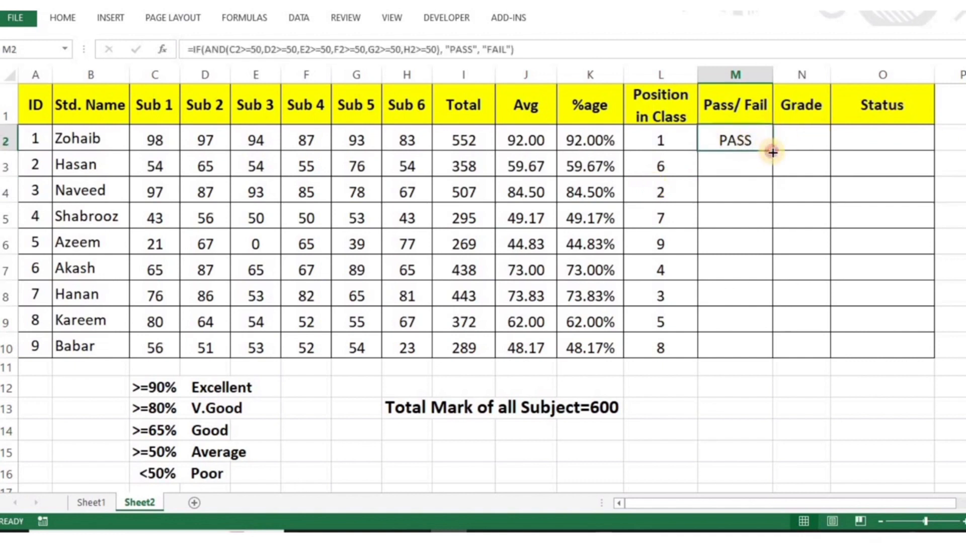
pyautogui.doubleClick(772, 152)
pyautogui.click(753, 223)
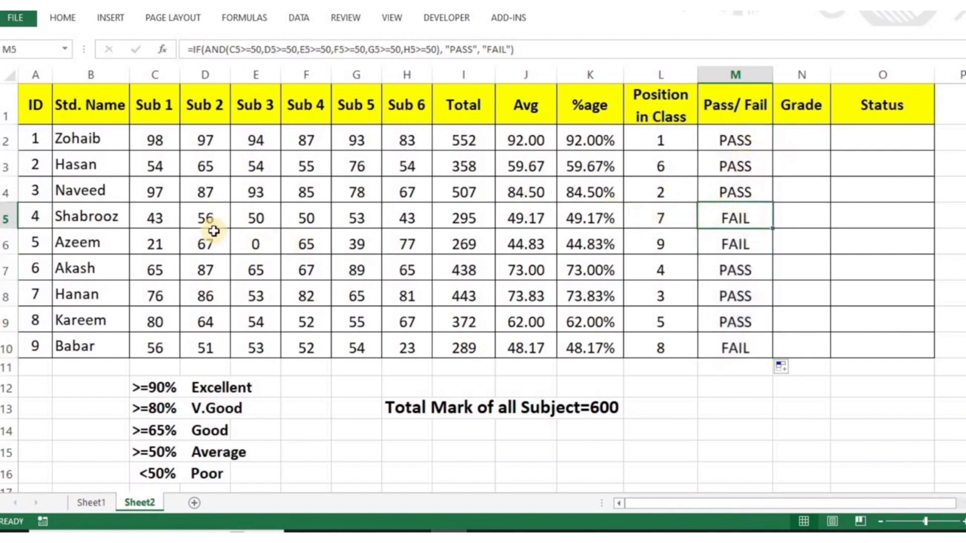
pyautogui.click(167, 218)
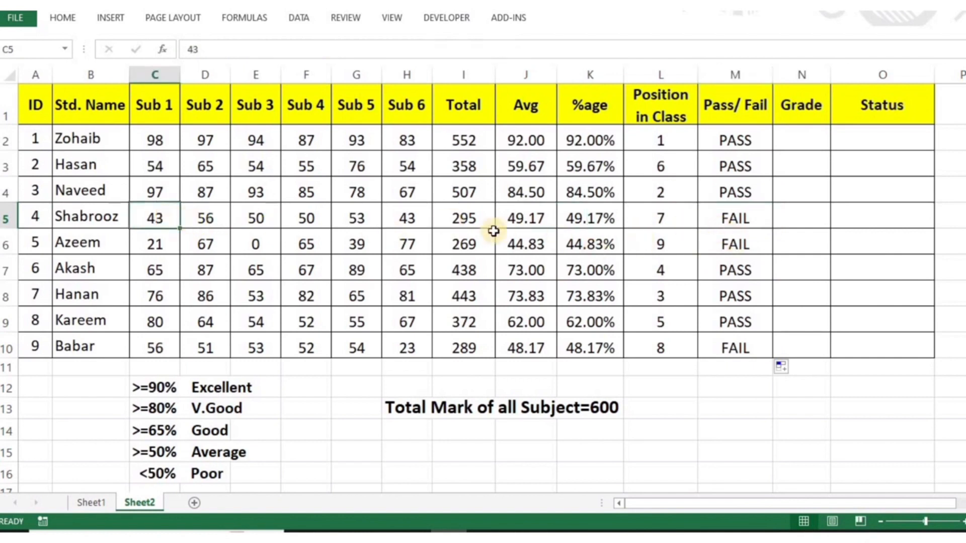
pyautogui.click(267, 248)
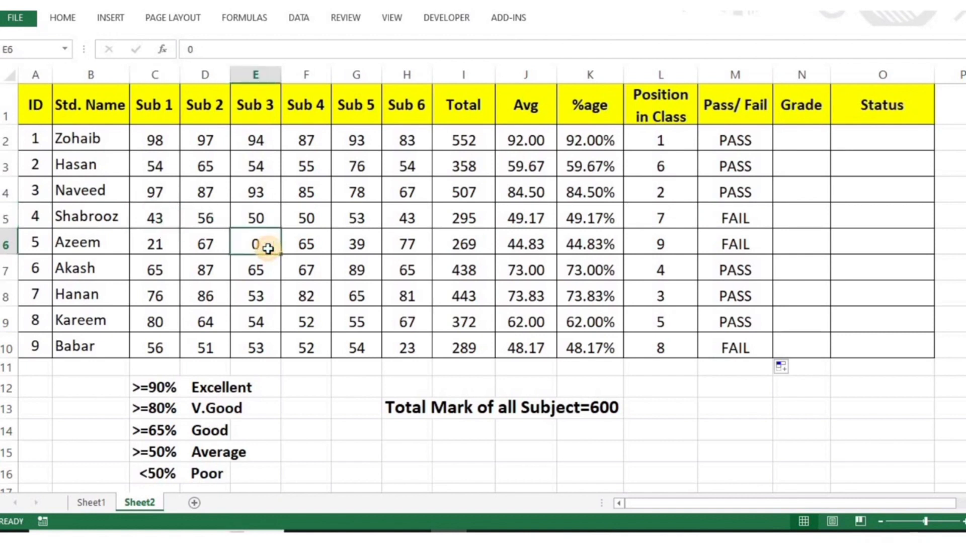
pyautogui.click(177, 245)
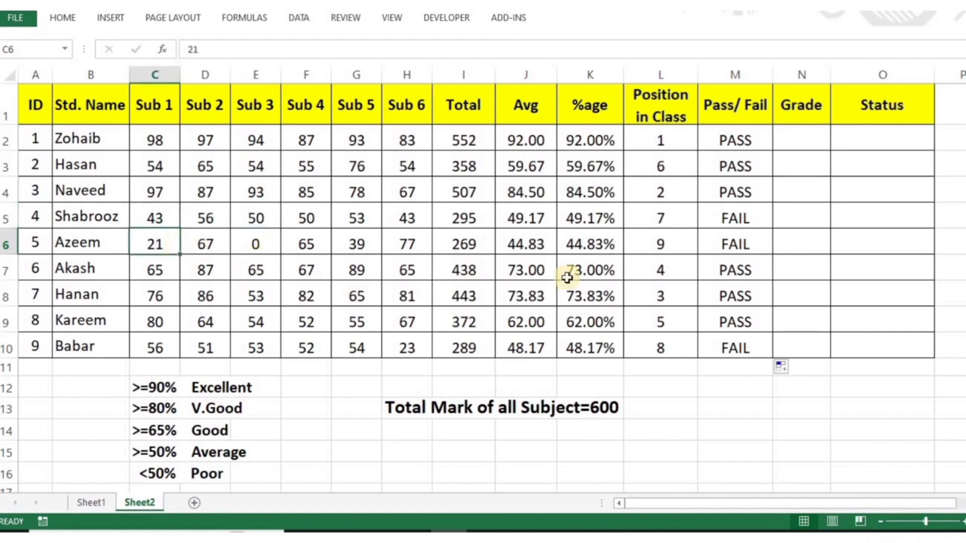
pyautogui.click(417, 352)
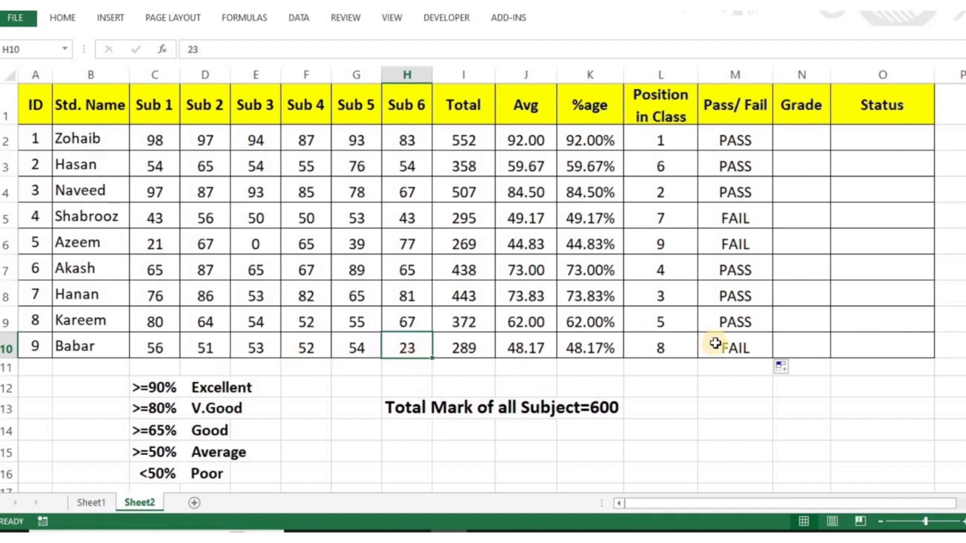
# - Start an IF formula in N2 that tests J2>=90 and returns "A" as the true value
pyautogui.click(800, 139)
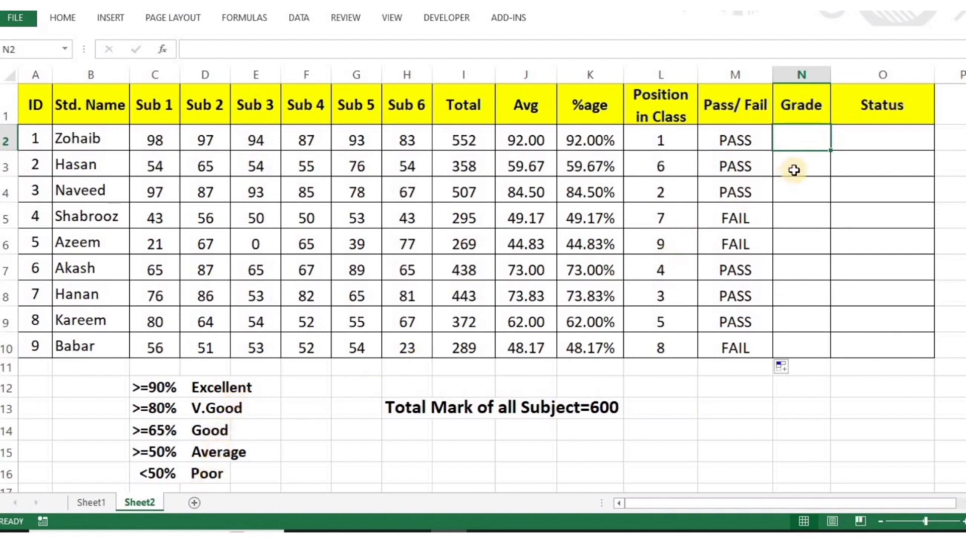
pyautogui.write('=')
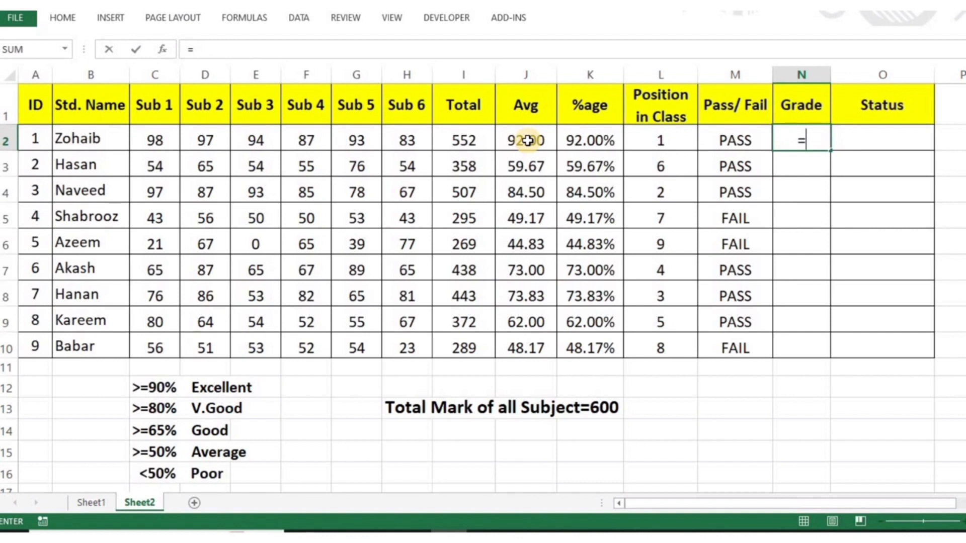
pyautogui.write('if')
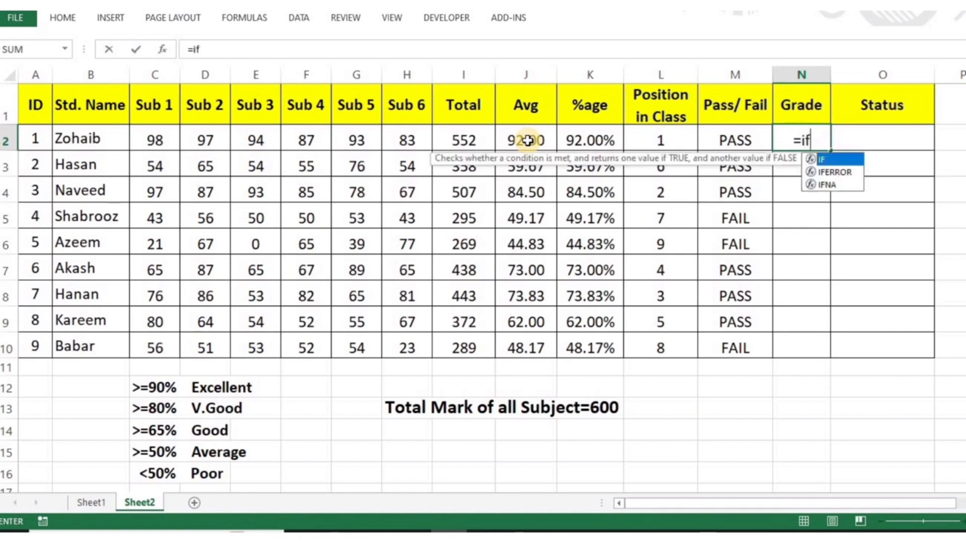
pyautogui.write('(')
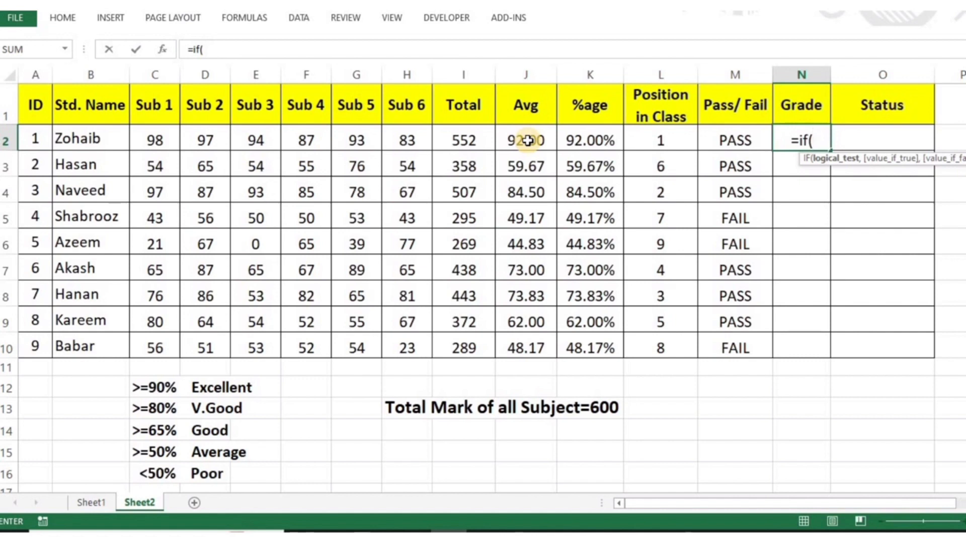
pyautogui.click(526, 140)
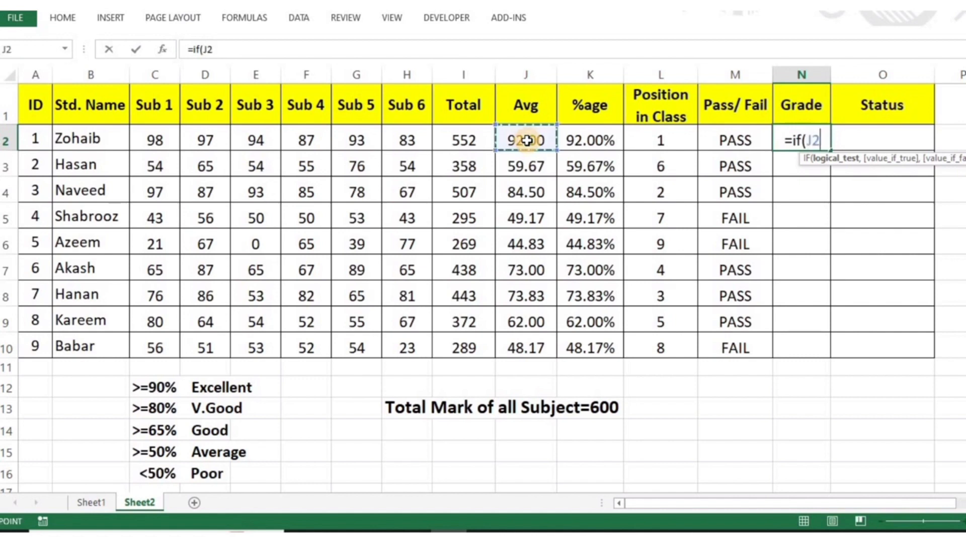
pyautogui.write('>=')
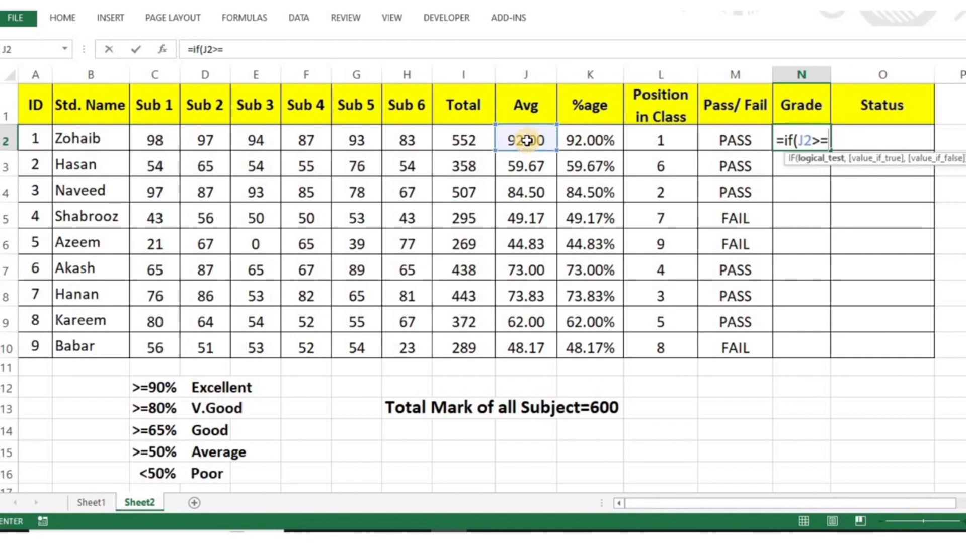
pyautogui.write('90')
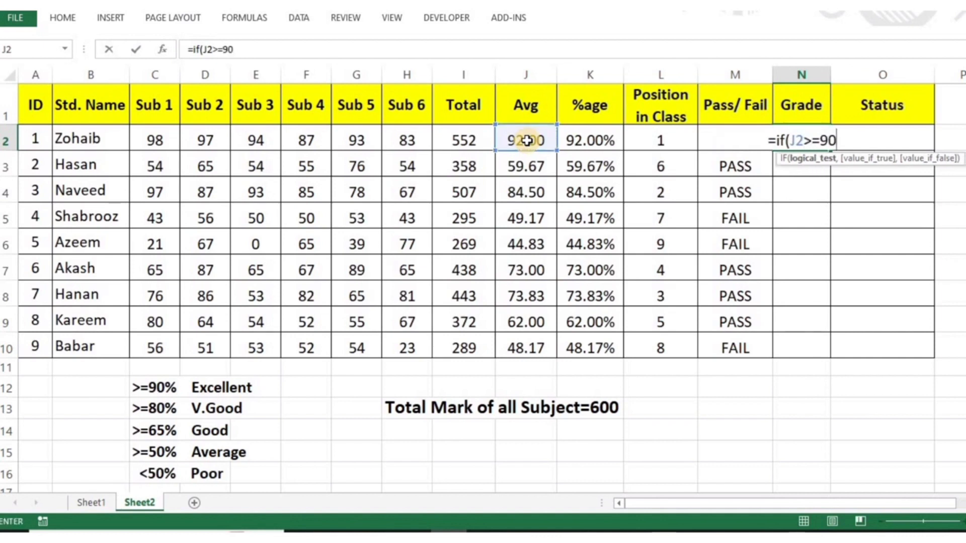
pyautogui.write(',')
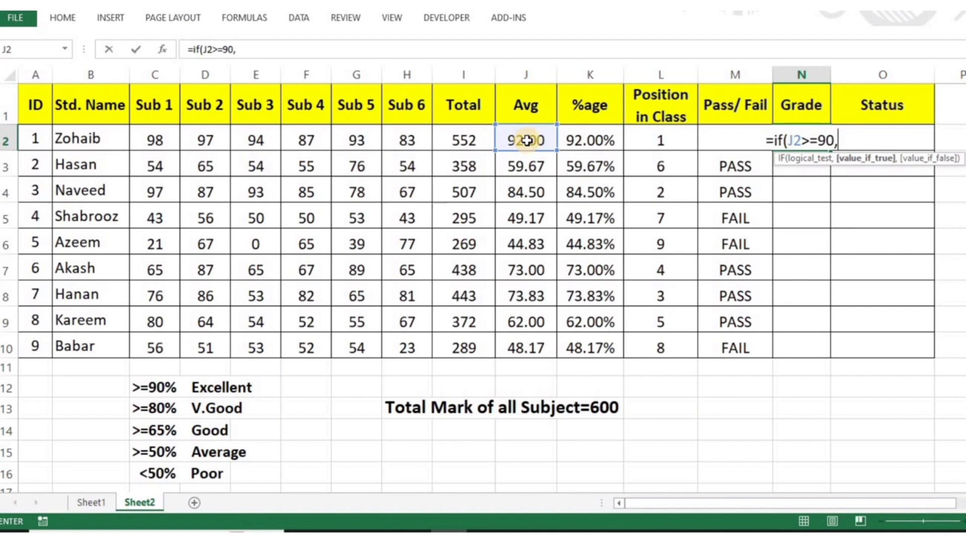
pyautogui.write('"A')
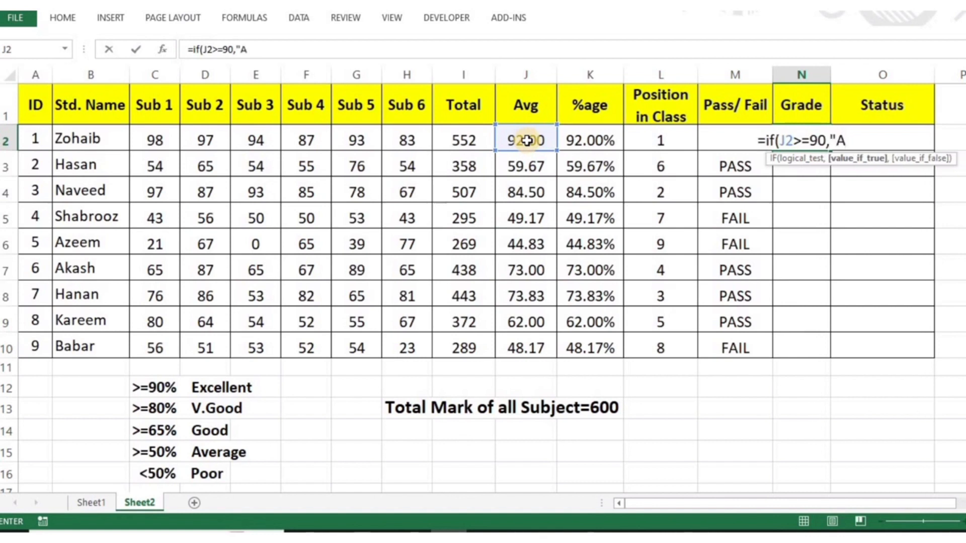
pyautogui.write('"')
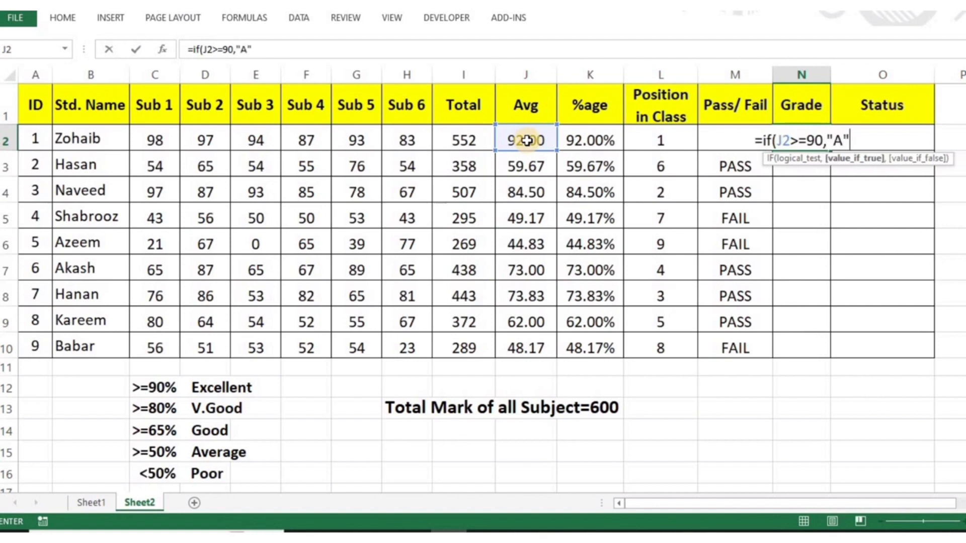
pyautogui.write(',')
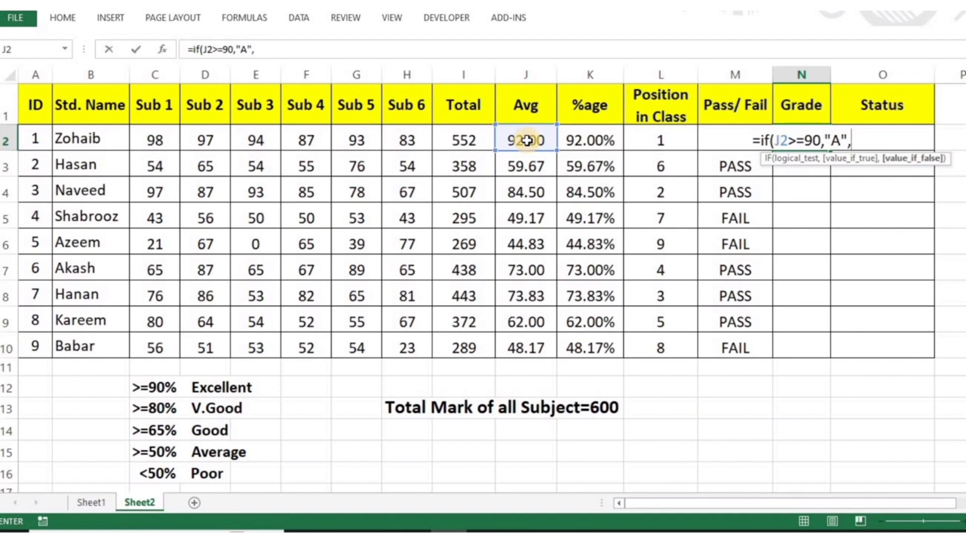
# - Nest a second IF in N2's formula that tests J2>=80 and returns "B" as the true value
pyautogui.write('if(')
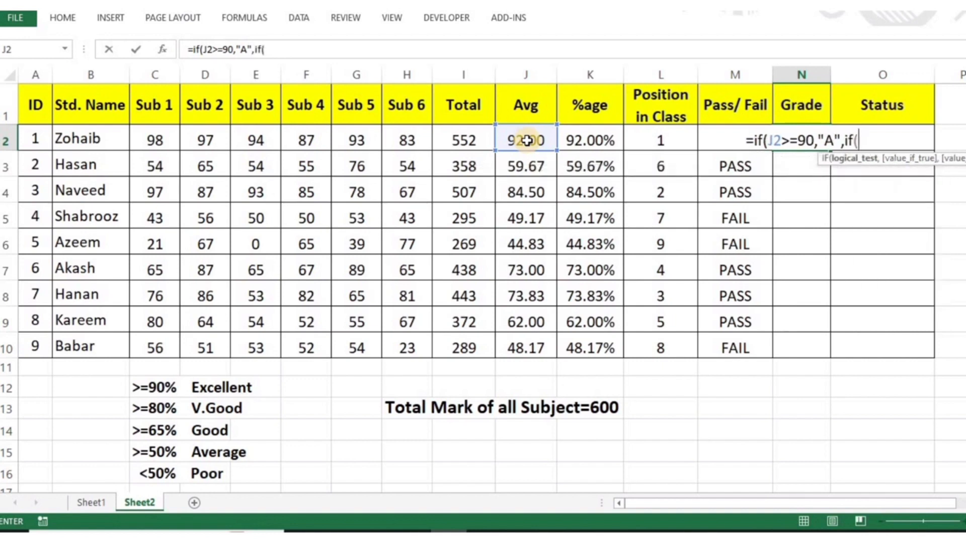
pyautogui.click(526, 140)
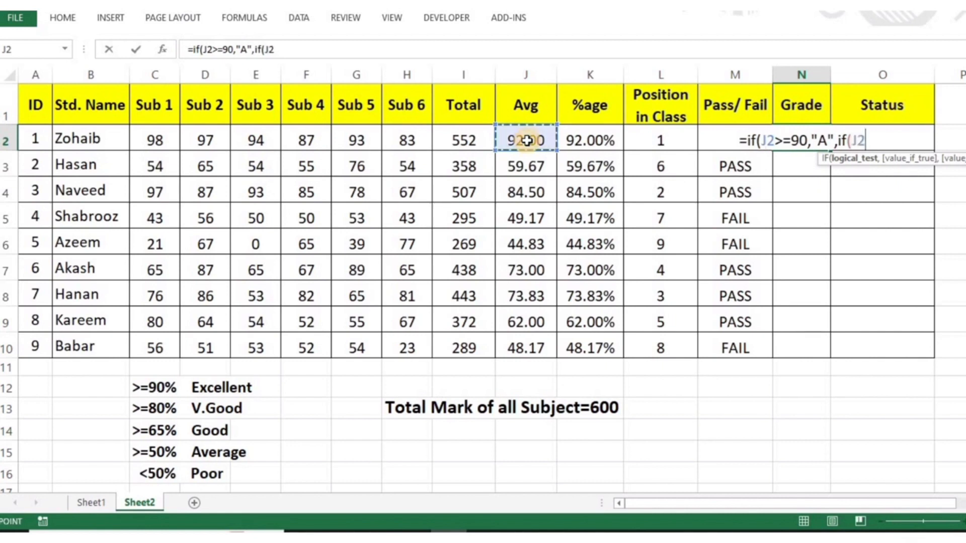
pyautogui.write('>=')
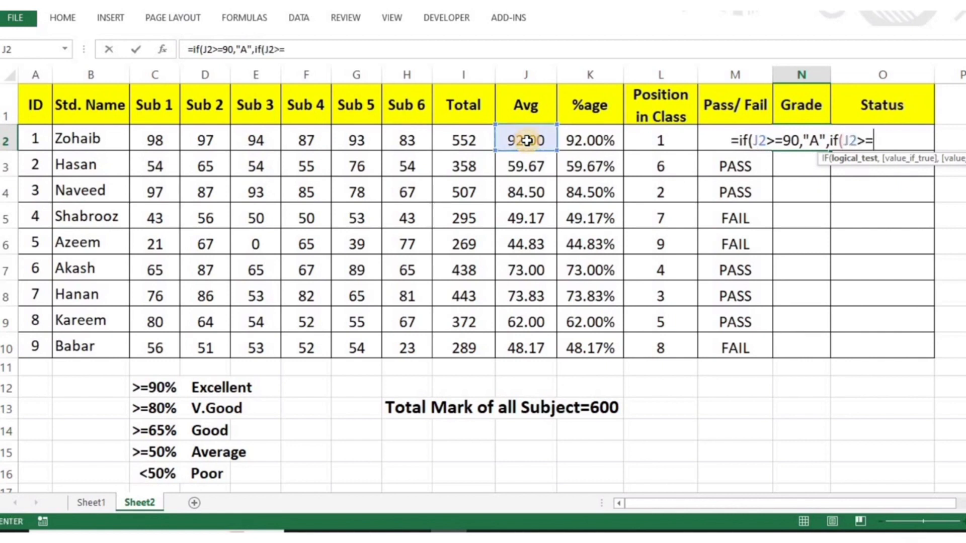
pyautogui.write('80')
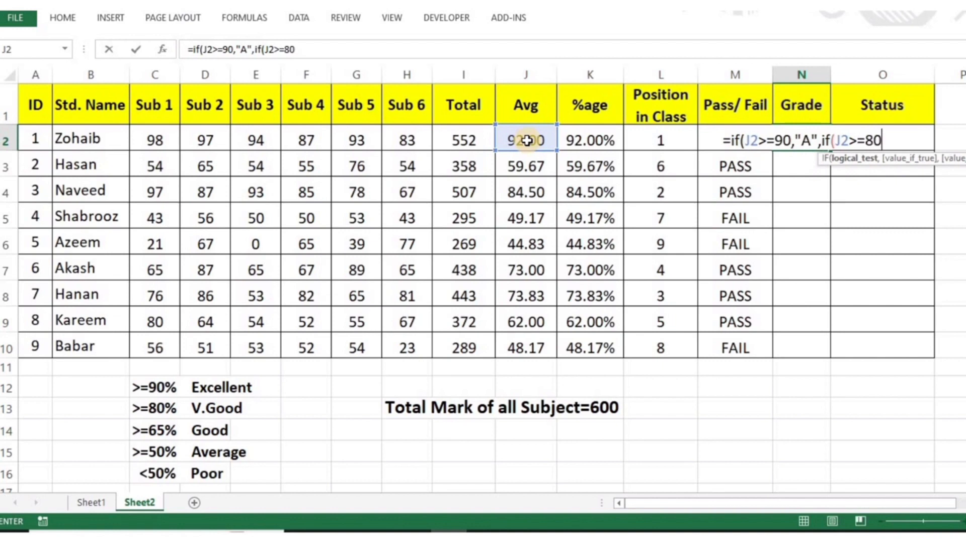
pyautogui.write(',')
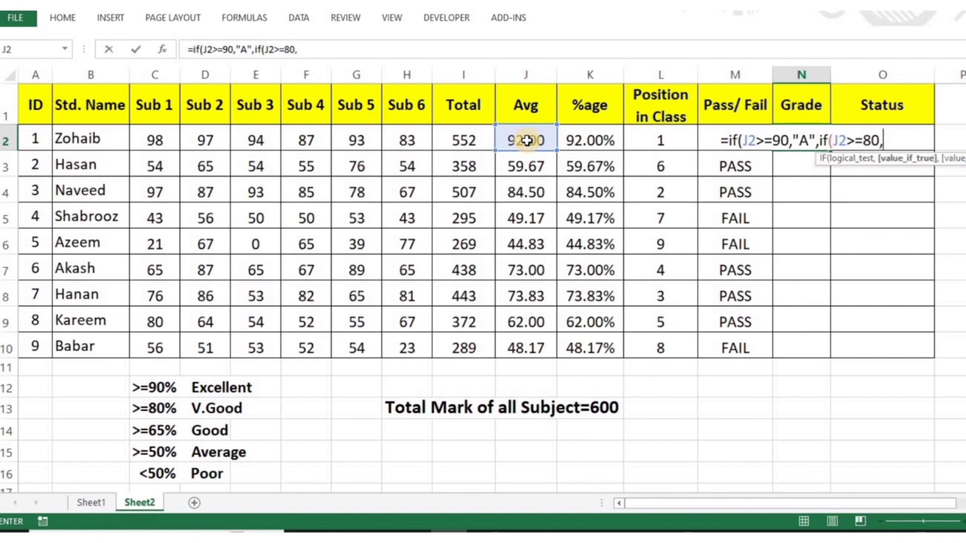
pyautogui.write('"')
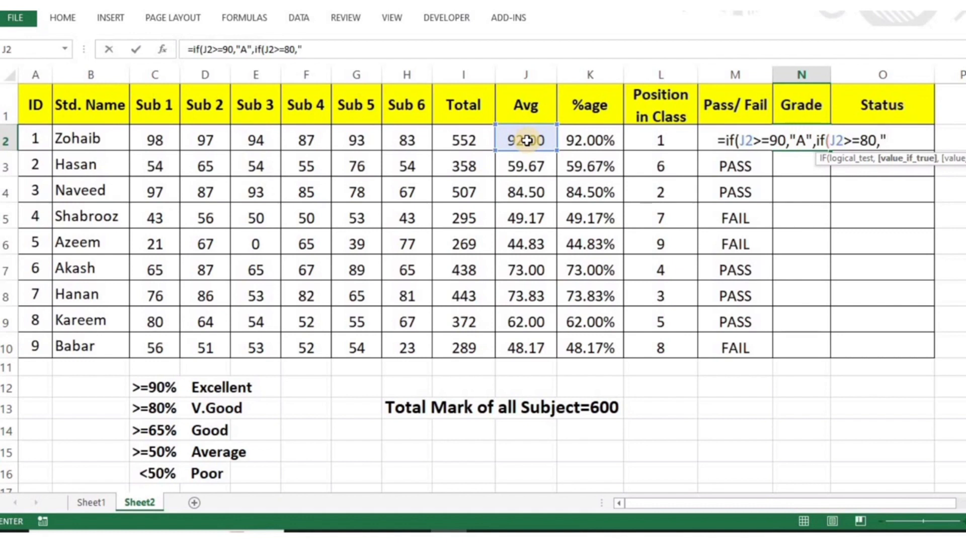
pyautogui.write('B"')
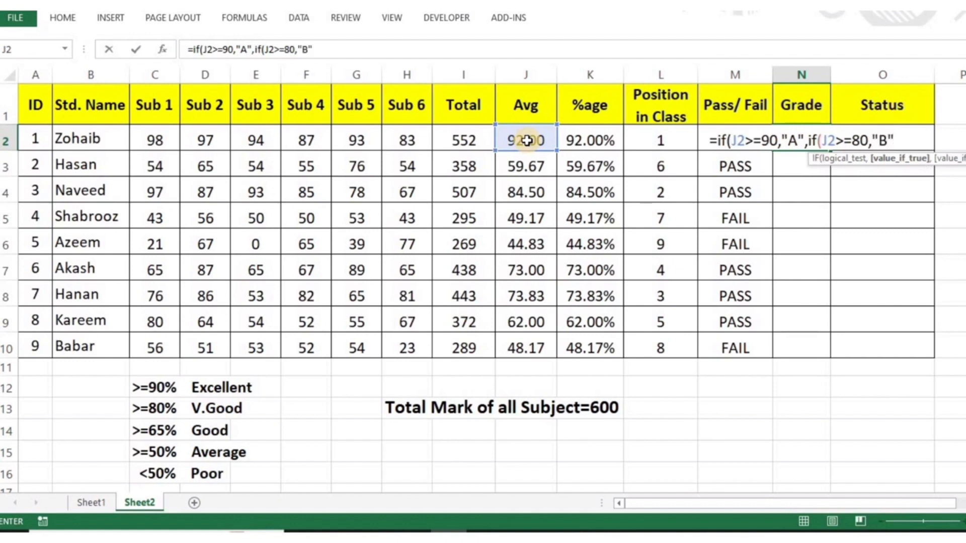
# - Nest a third IF in N2's formula that tests J2>=65 and returns "C" as the true value
pyautogui.write(',if')
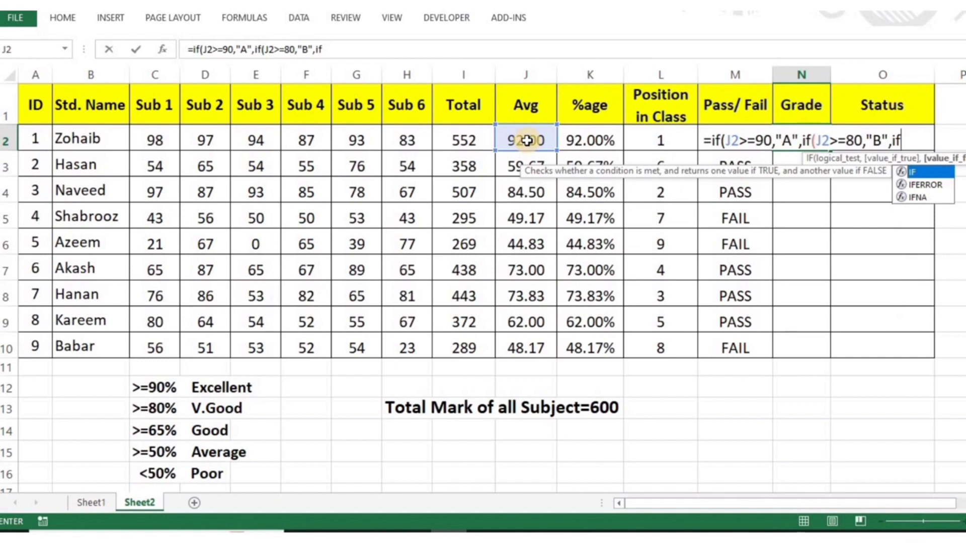
pyautogui.write('(')
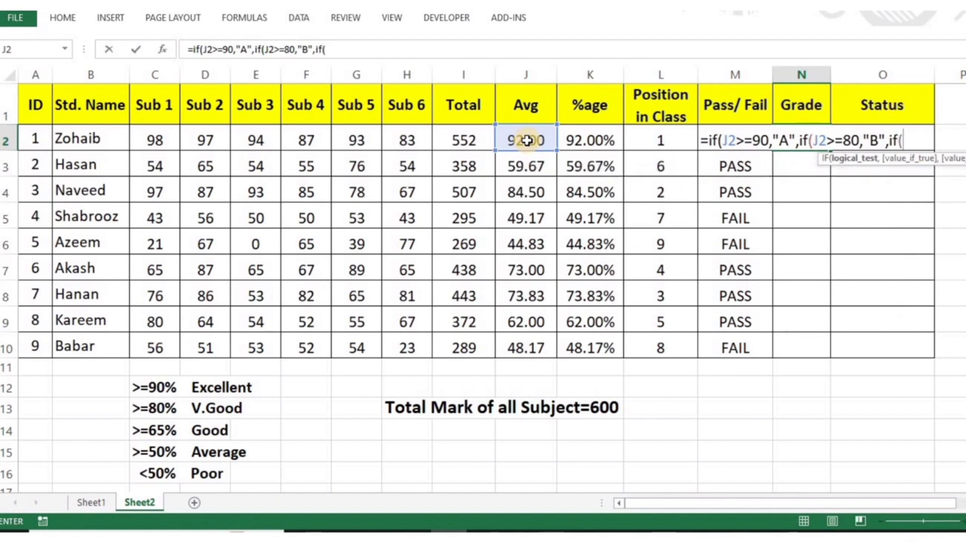
pyautogui.click(527, 141)
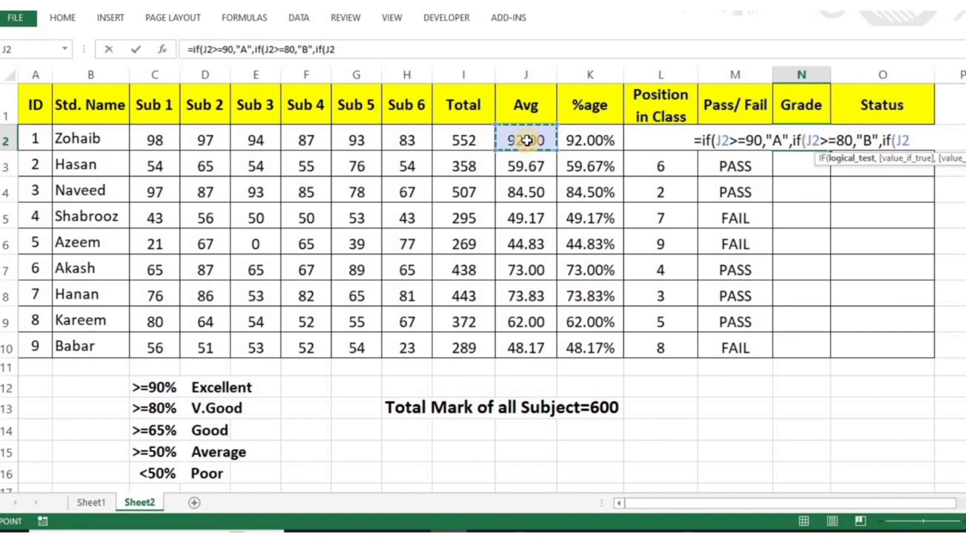
pyautogui.write('>=')
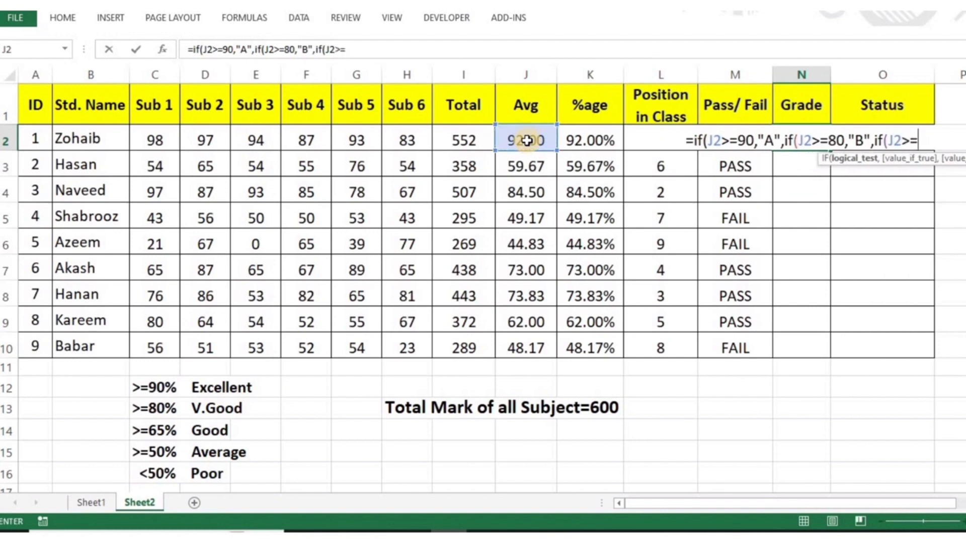
pyautogui.write('65')
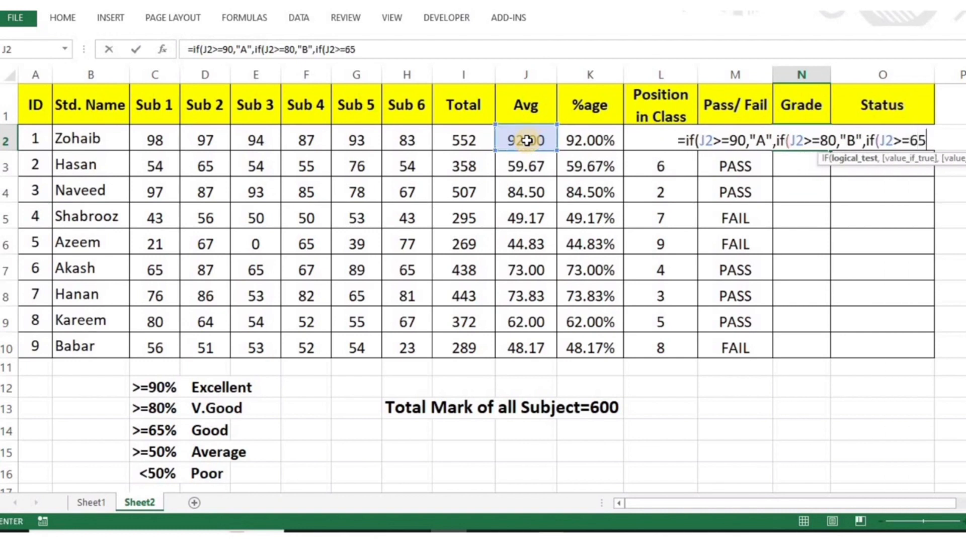
pyautogui.write(',"')
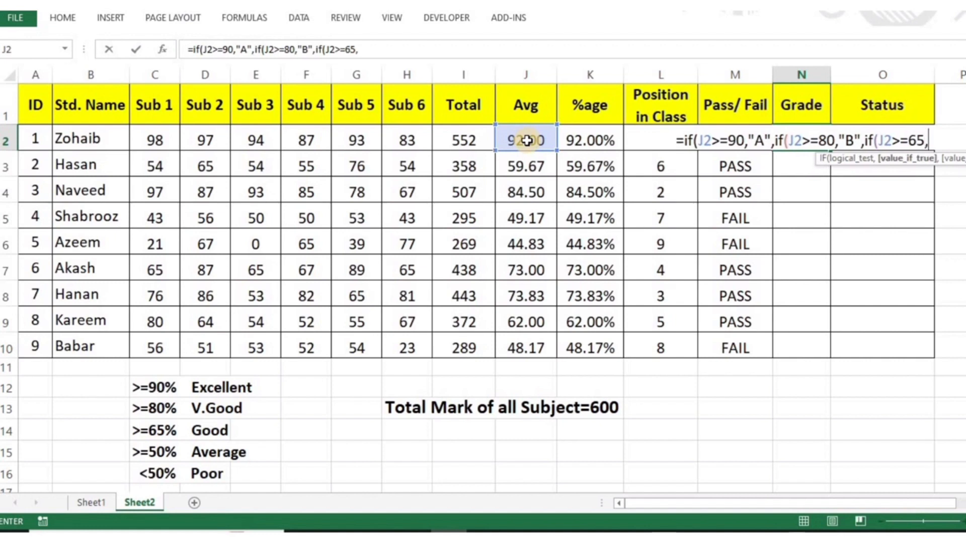
pyautogui.write('C')
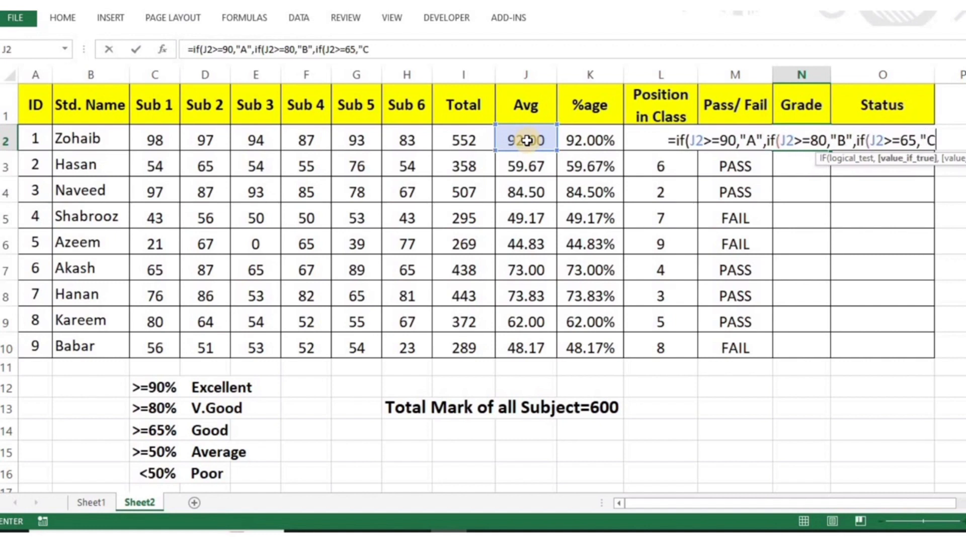
pyautogui.write('",')
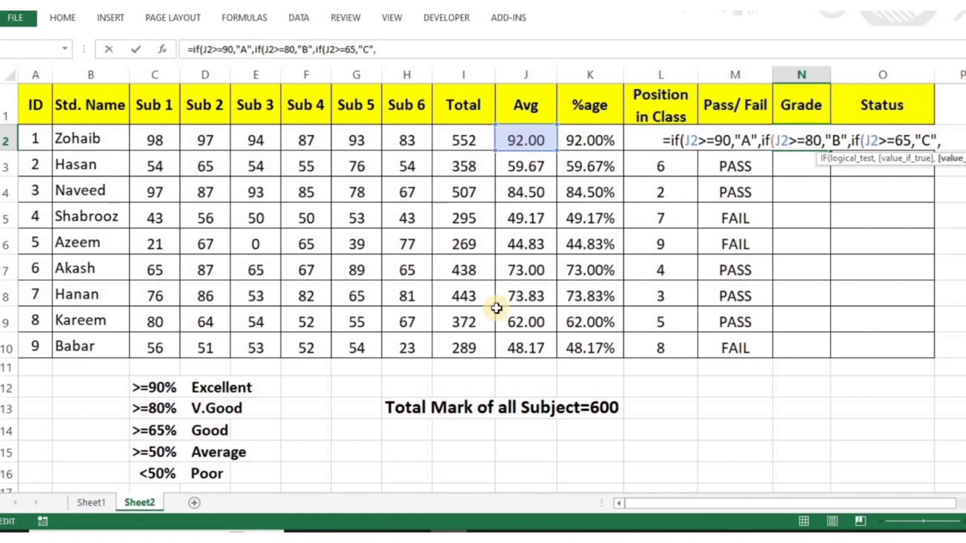
# - Nest a fourth IF in N2's formula that tests J2>=50 and returns "D" as the true value
pyautogui.write('if')
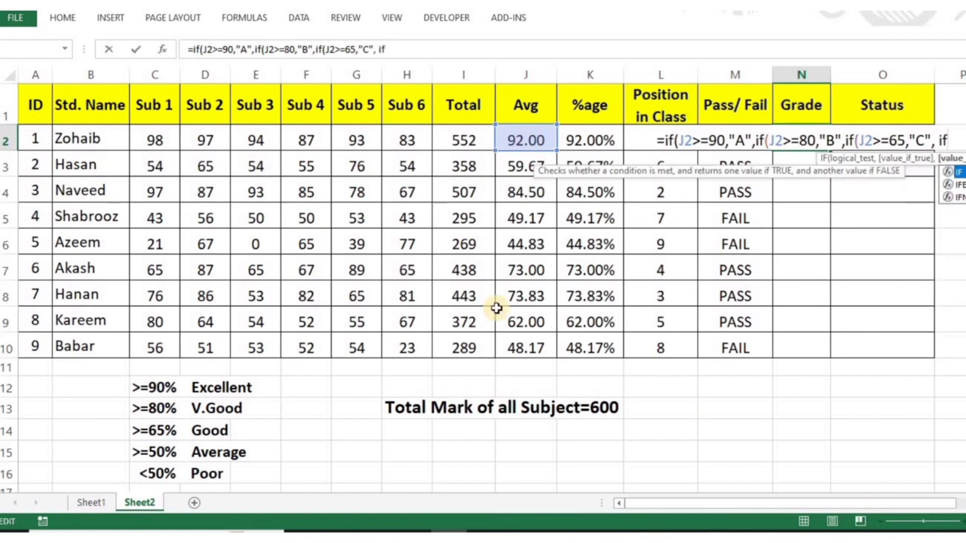
pyautogui.write('(')
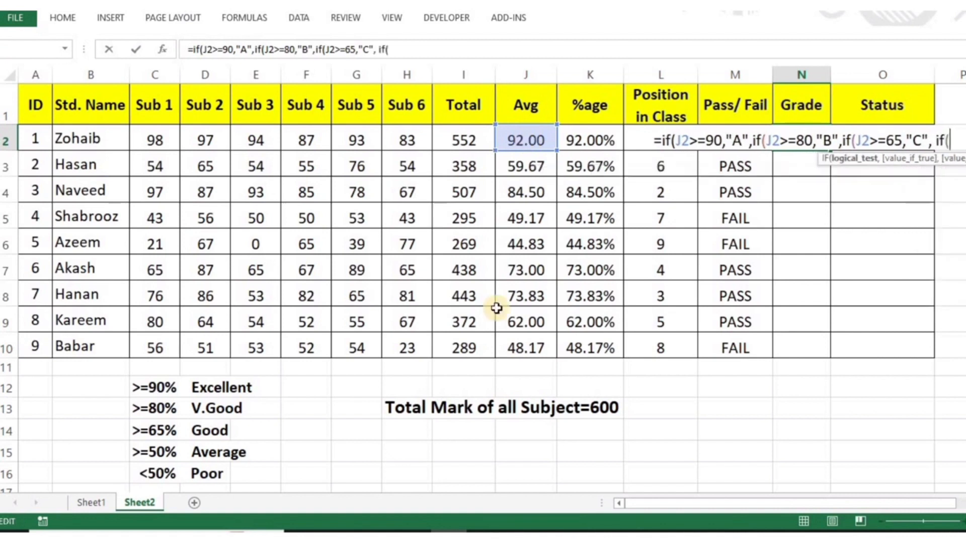
pyautogui.click(530, 132)
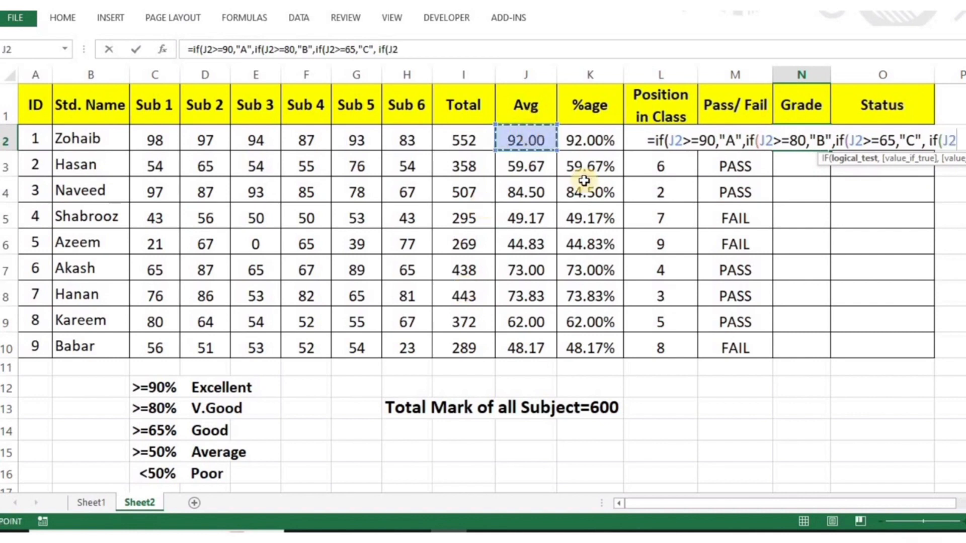
pyautogui.write('>=')
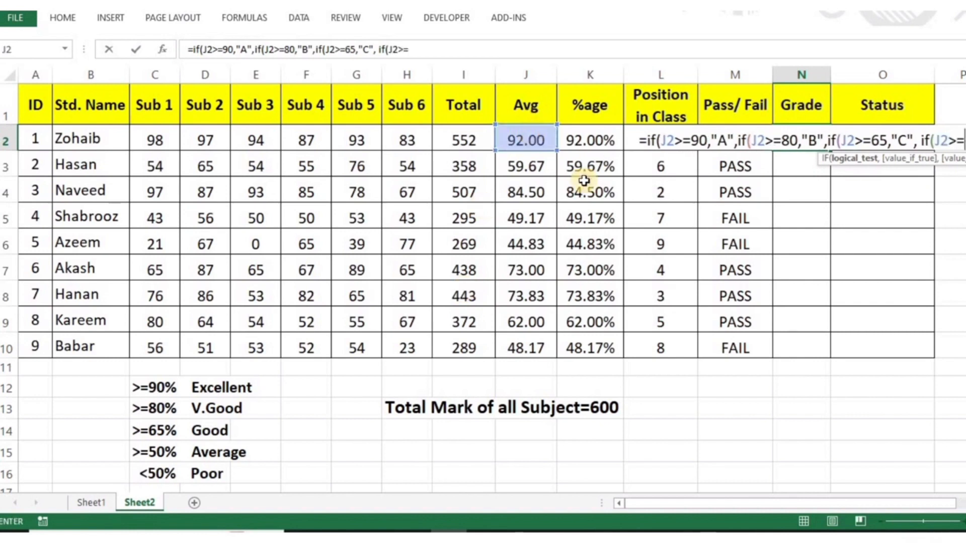
pyautogui.write('50')
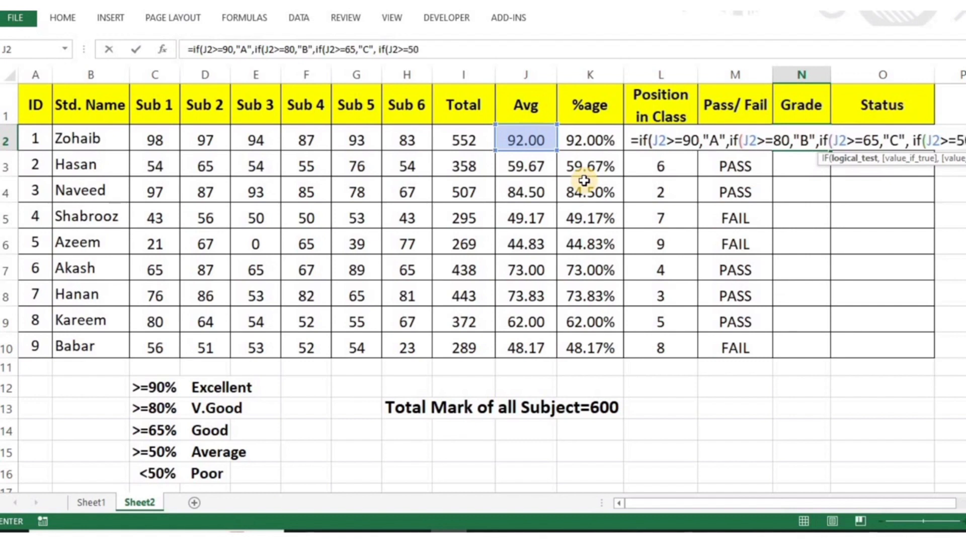
pyautogui.click(440, 50)
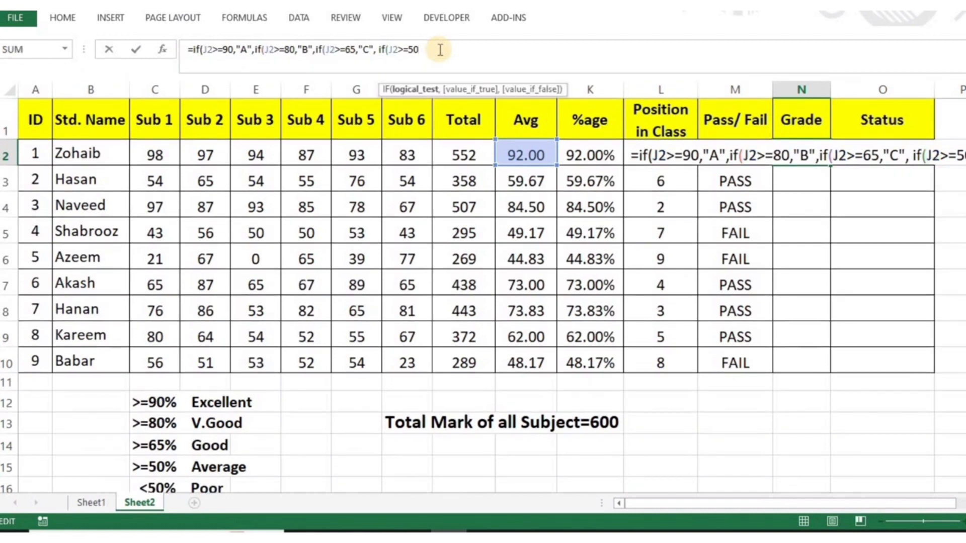
pyautogui.write(',')
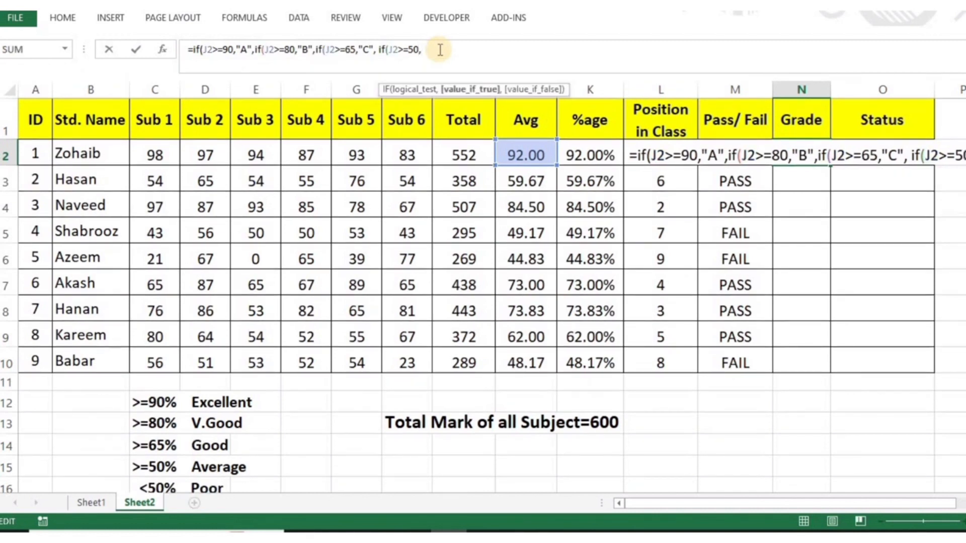
pyautogui.write('"')
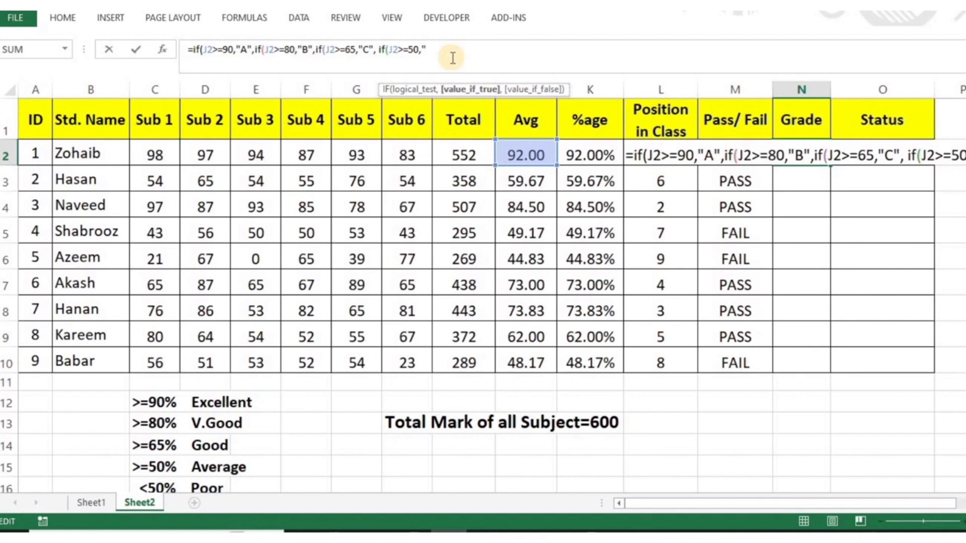
pyautogui.write('D"')
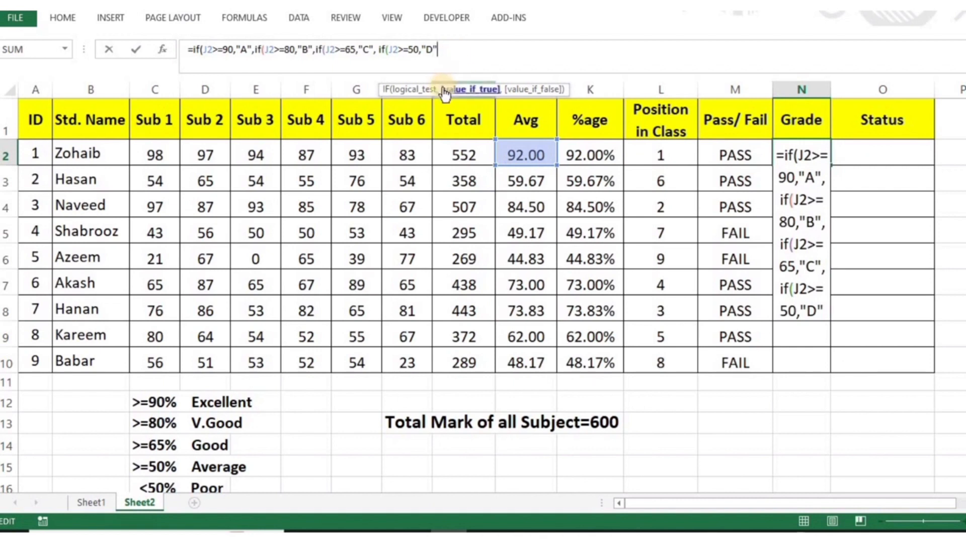
# - Complete N2's nested IF formula with "F" as the final false value, close all four IFs and enter it
pyautogui.write(',')
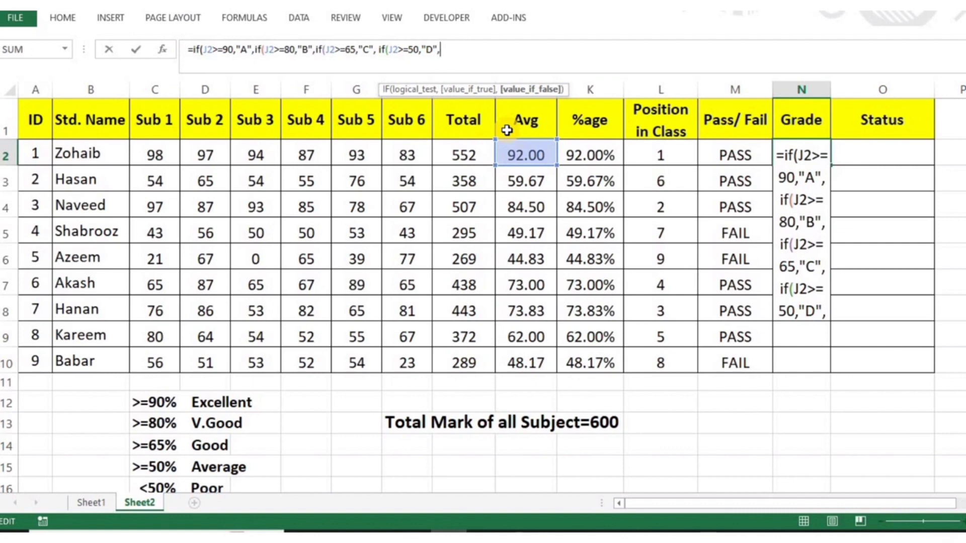
pyautogui.write('"F")')
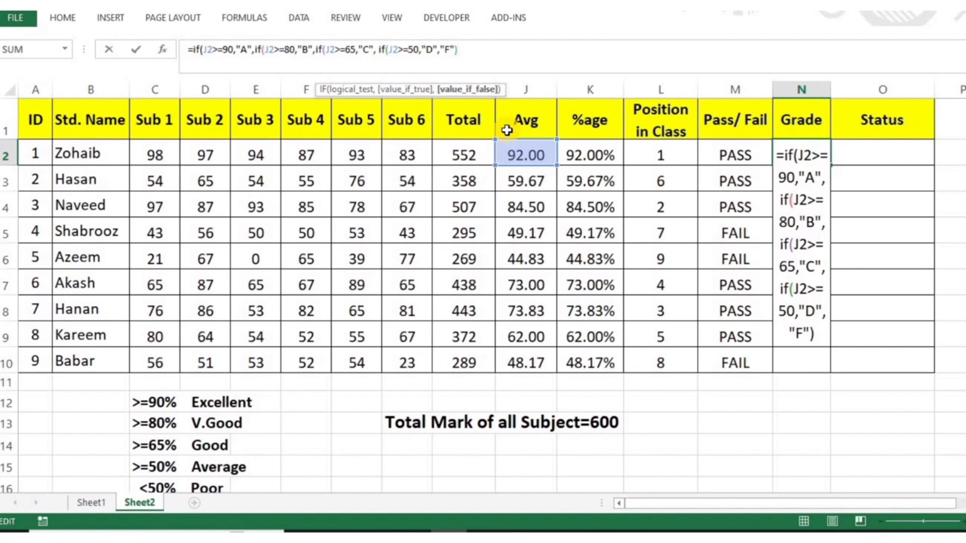
pyautogui.write(')))')
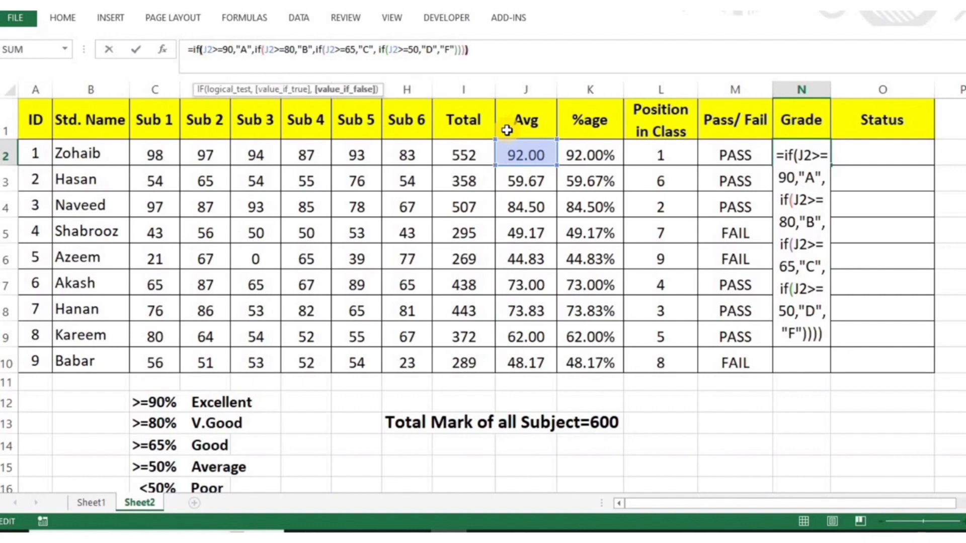
pyautogui.write(')')
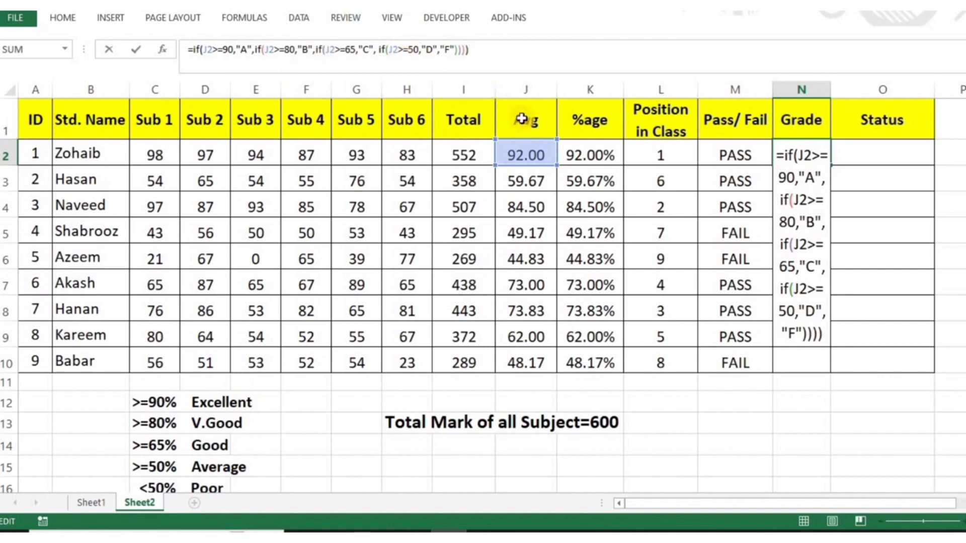
pyautogui.press('Return')
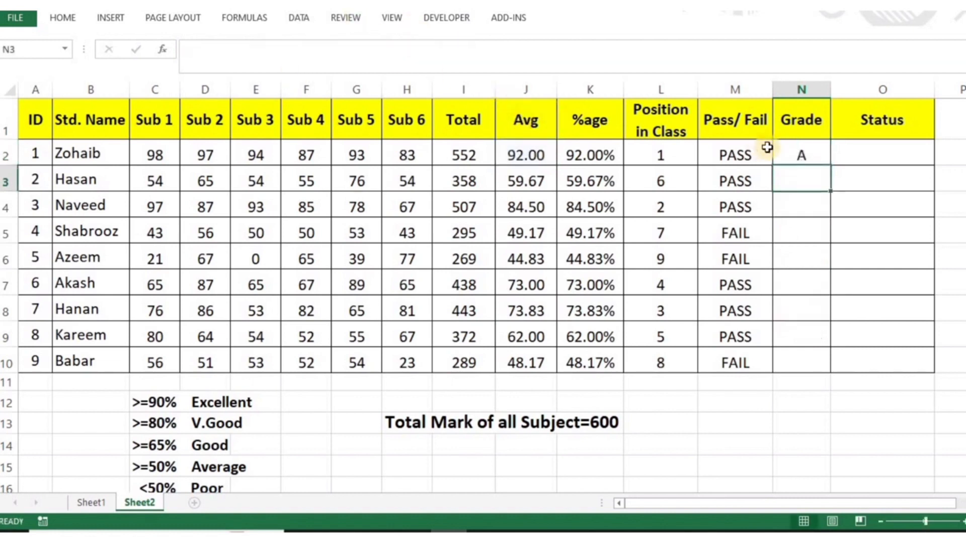
# - Fill the grade formula from N2 down through N10 for all students
pyautogui.click(801, 154)
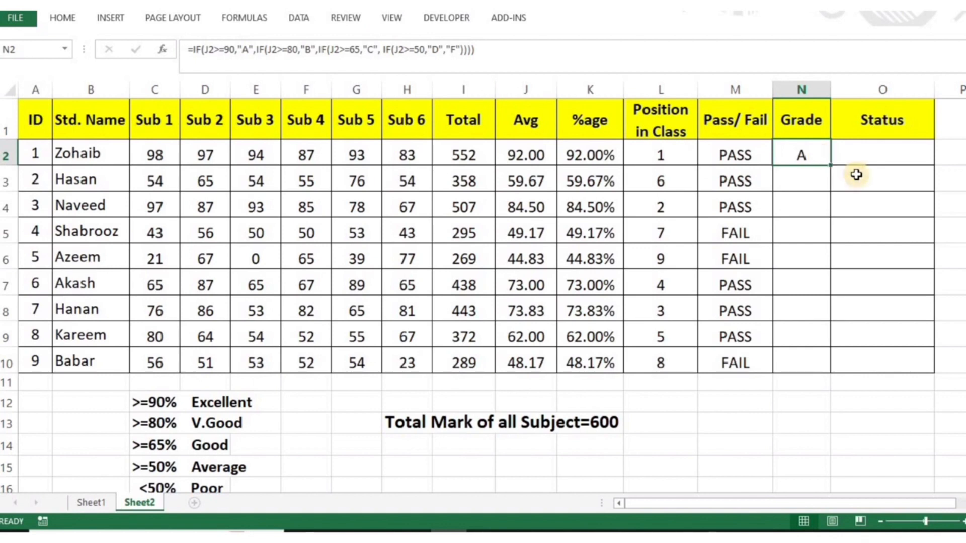
pyautogui.doubleClick(830, 166)
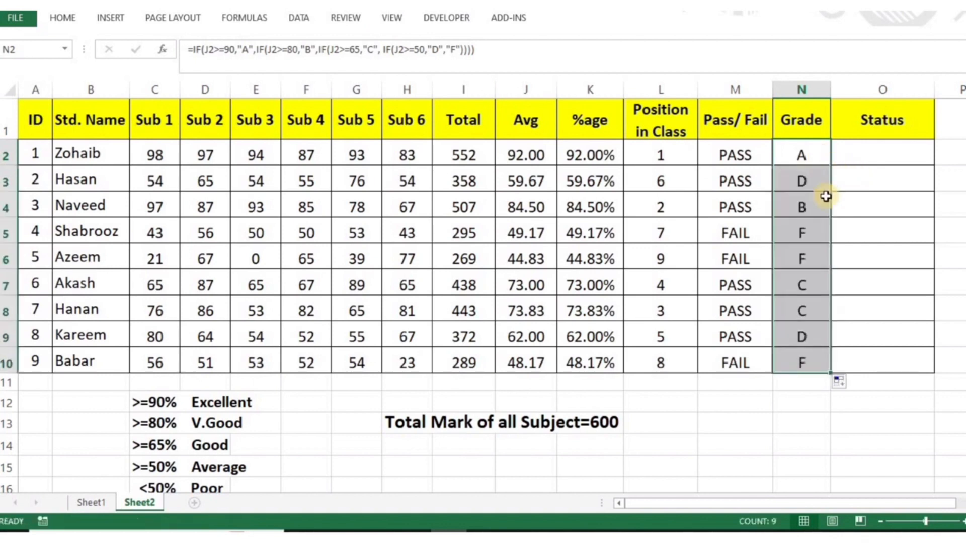
pyautogui.click(818, 228)
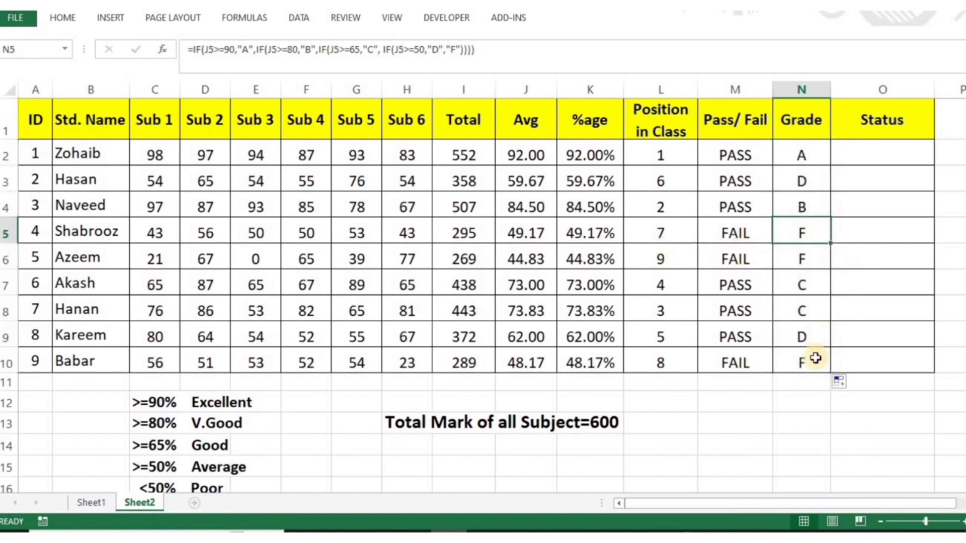
# - Start an IF formula in O2 that tests J2>=90 and returns "Excellent" as the true value
pyautogui.doubleClick(883, 154)
pyautogui.click(900, 225)
pyautogui.click(883, 154)
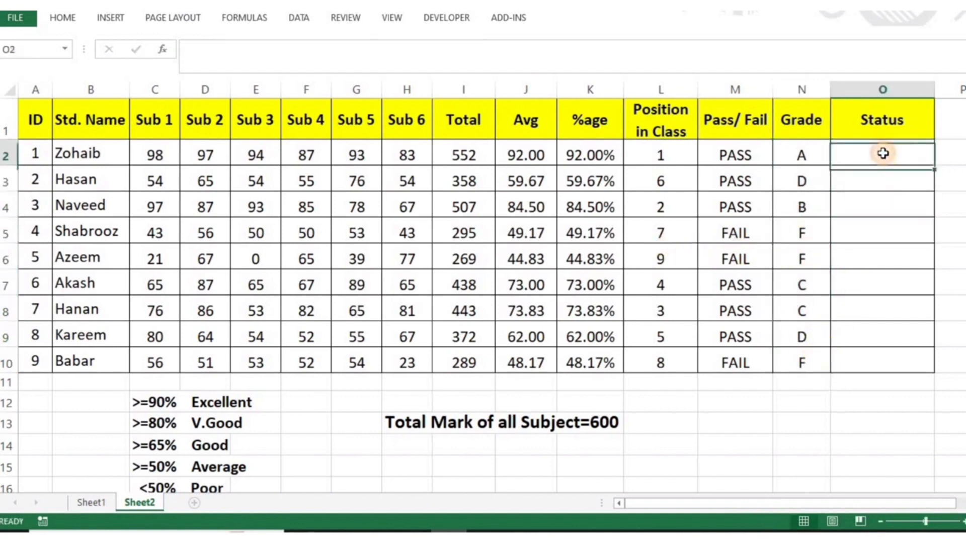
pyautogui.write('=')
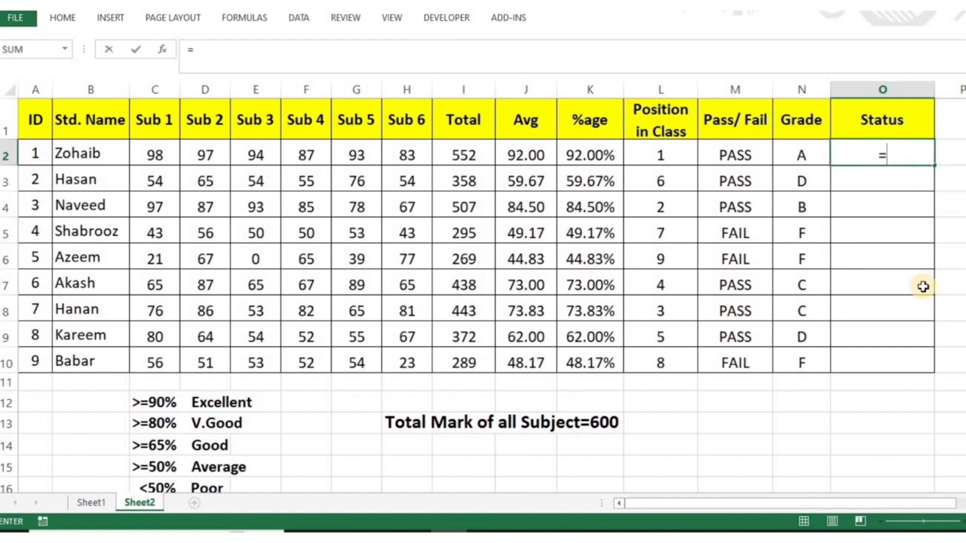
pyautogui.write('if(')
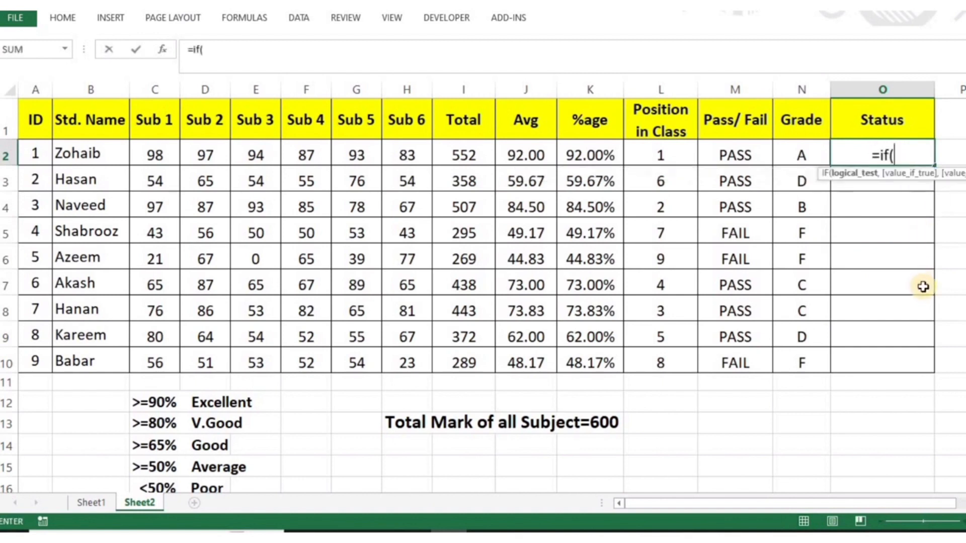
pyautogui.click(533, 157)
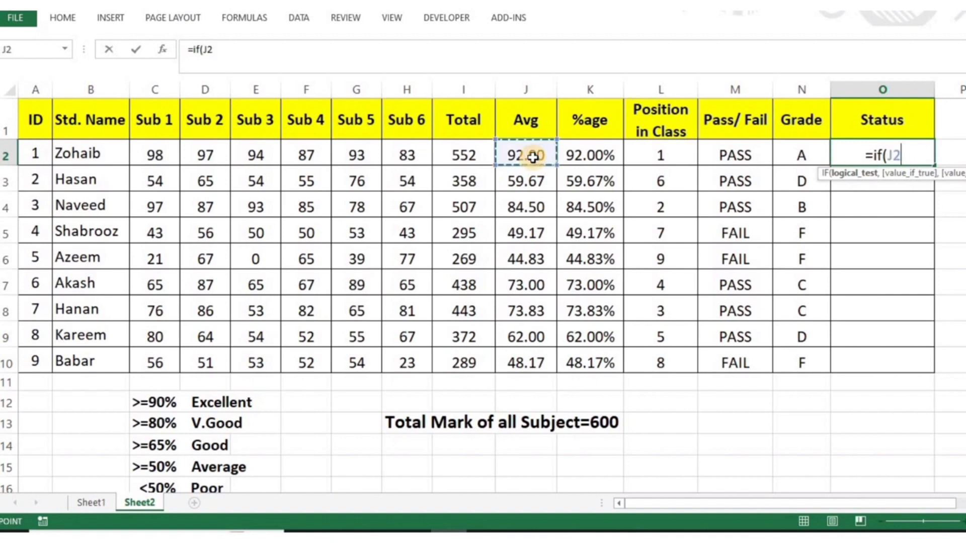
pyautogui.write('>=')
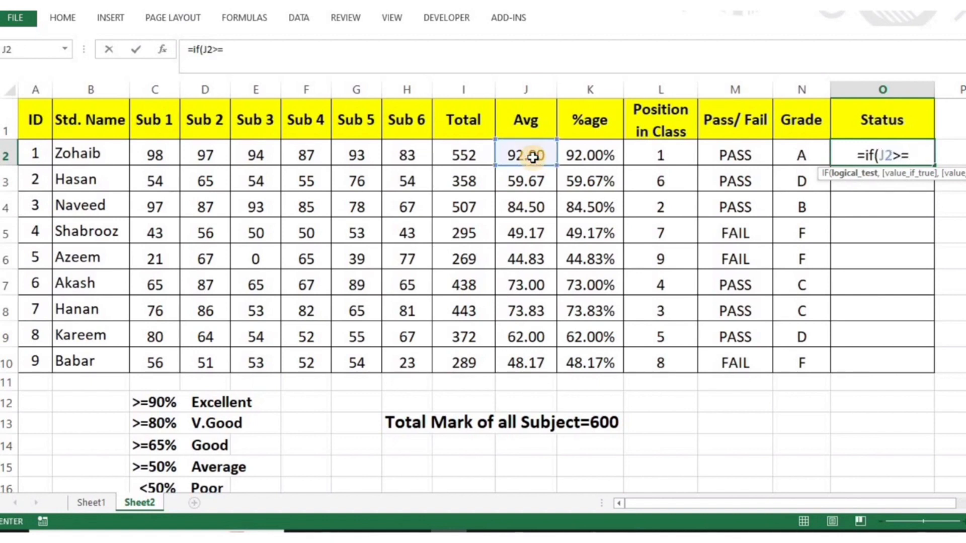
pyautogui.write('90')
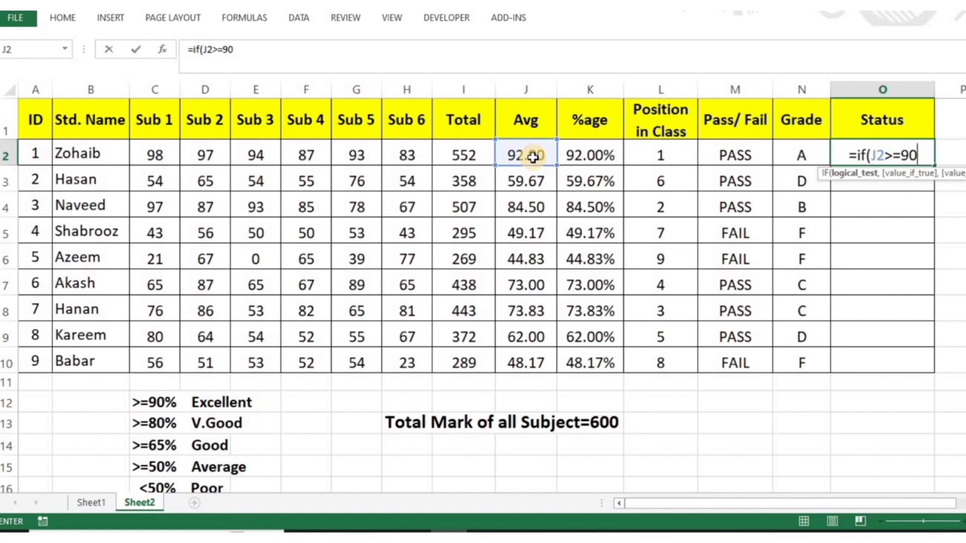
pyautogui.write(',')
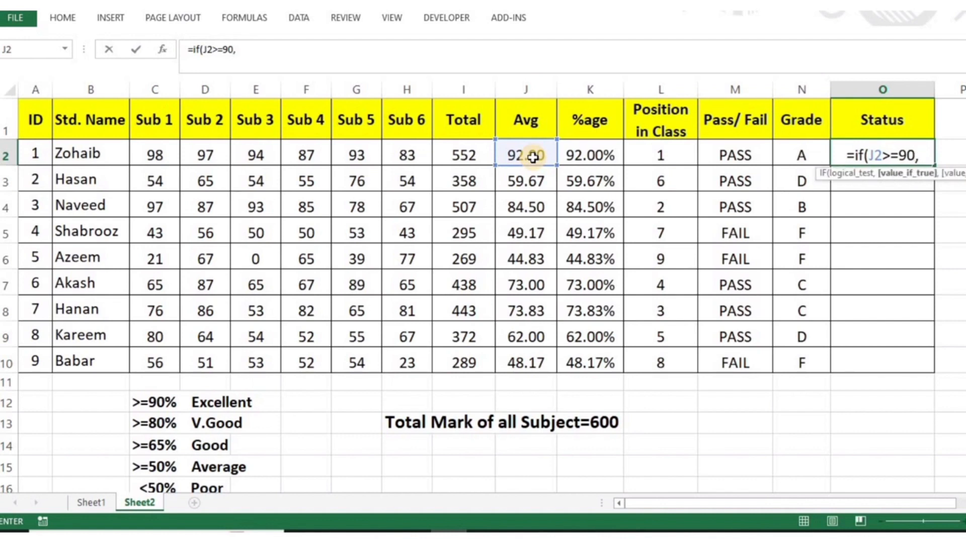
pyautogui.write(' "Ex')
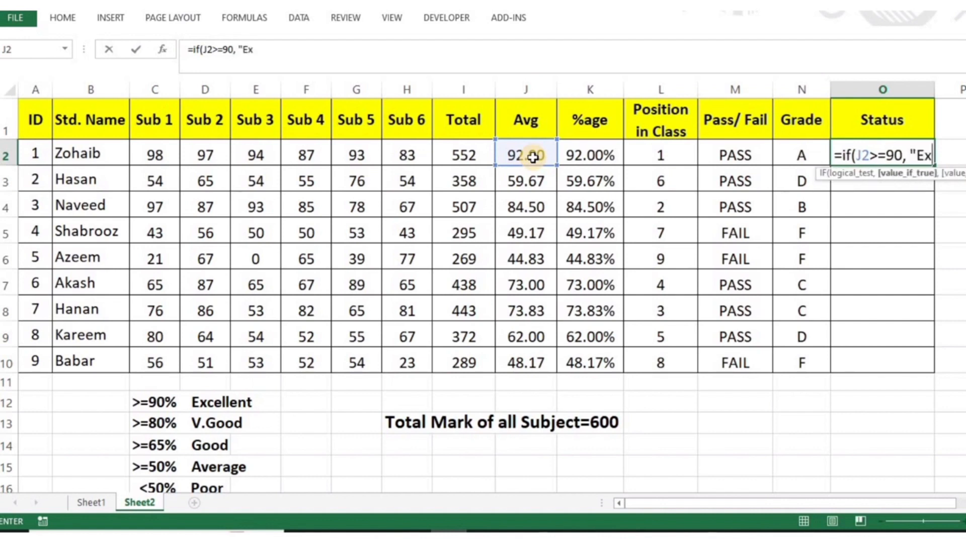
pyautogui.write('cellent')
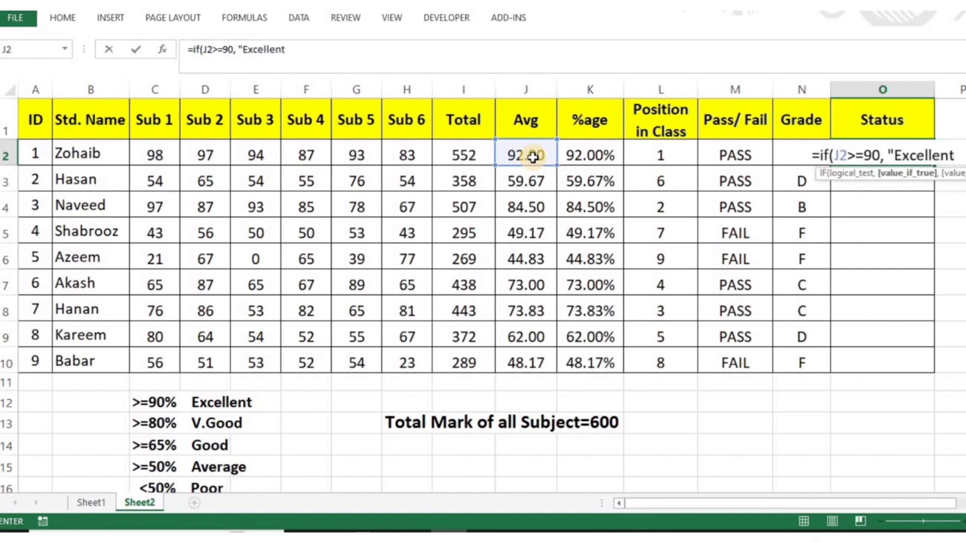
pyautogui.write('"')
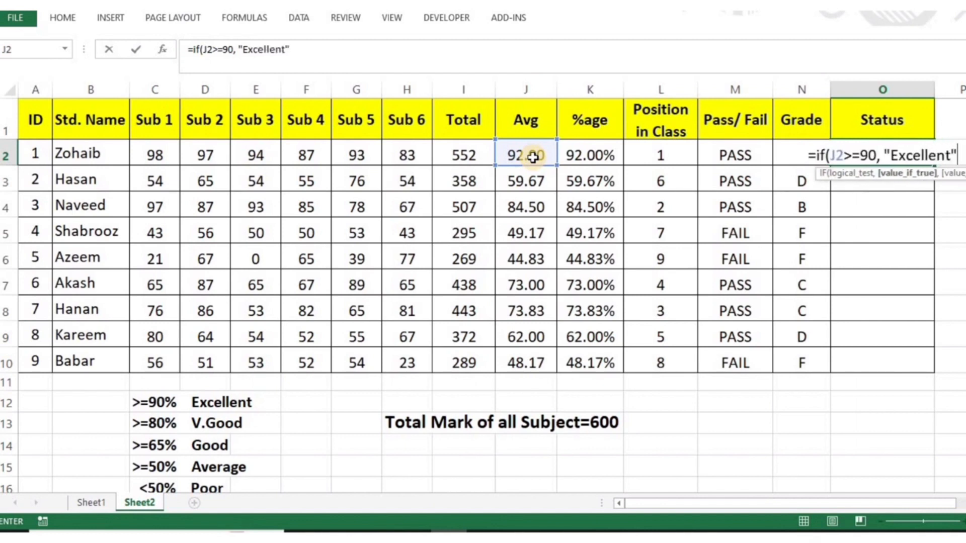
# - Nest a second IF in O2's formula that tests J2>=80 and returns "V.Good" as the true value
pyautogui.write(',if')
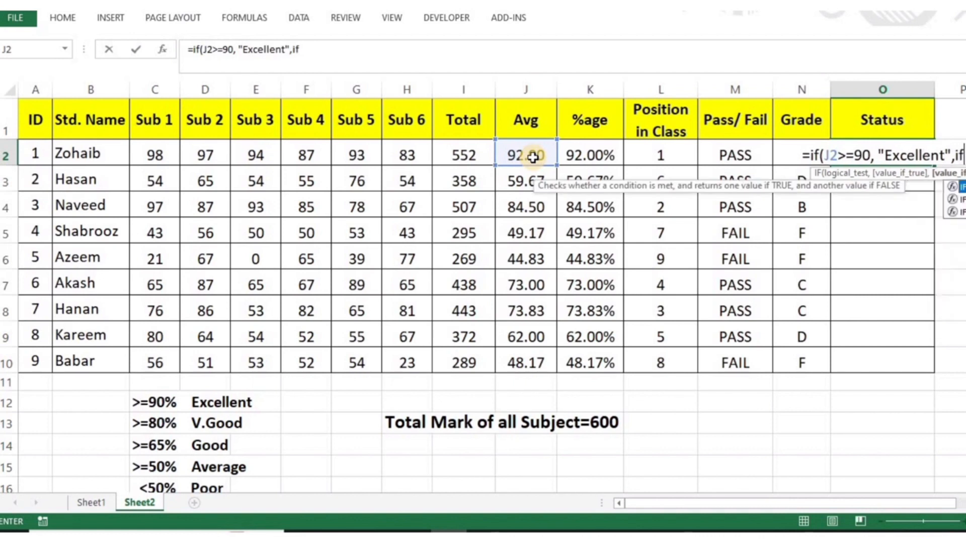
pyautogui.write('(')
pyautogui.click(533, 157)
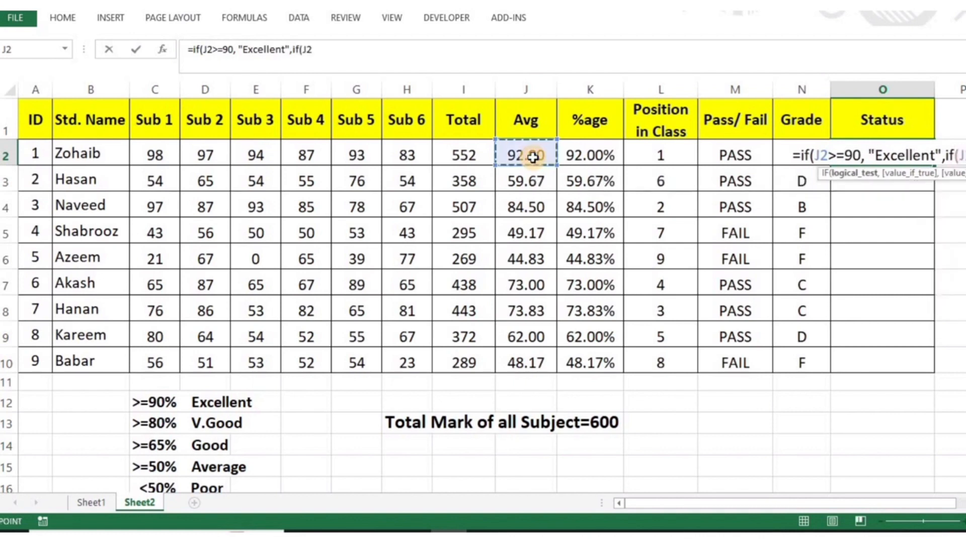
pyautogui.write('>=')
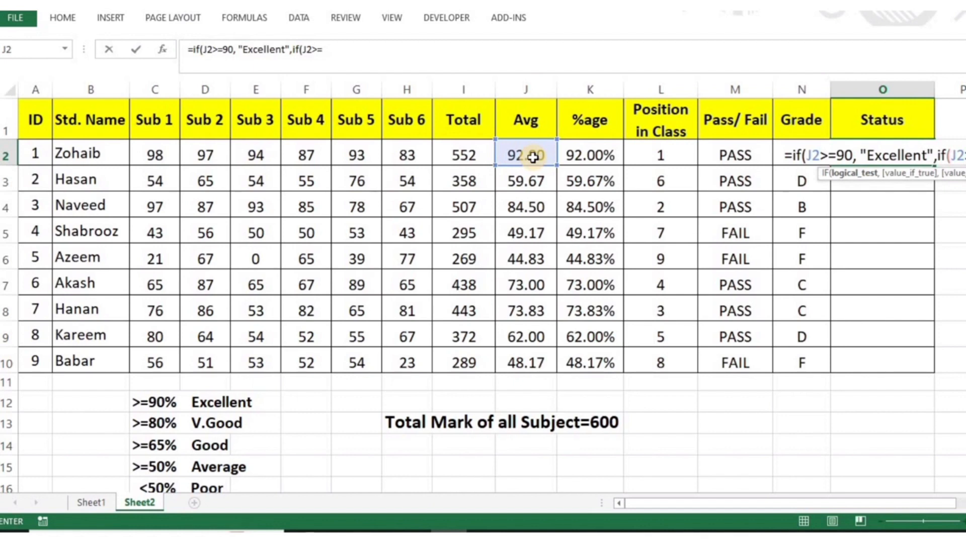
pyautogui.write('80')
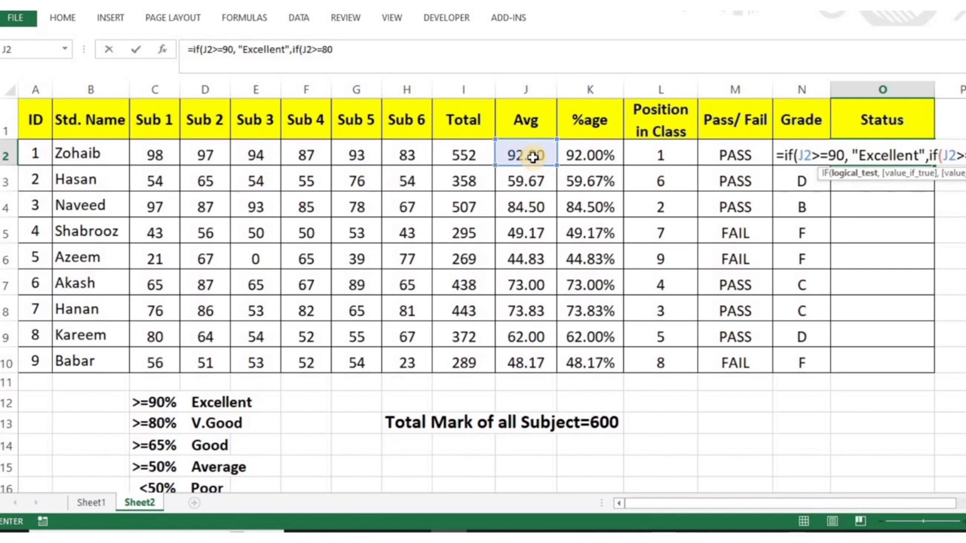
pyautogui.write('"')
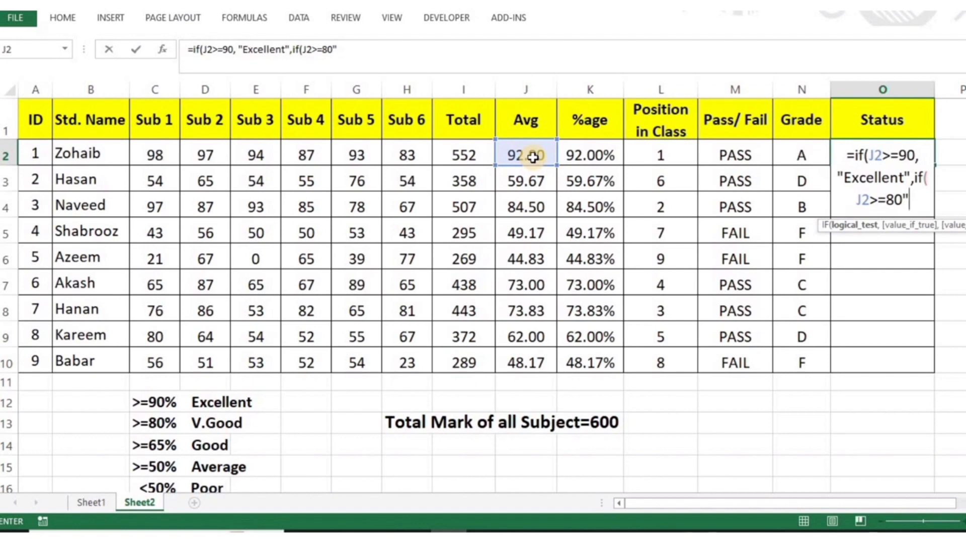
pyautogui.write('V.')
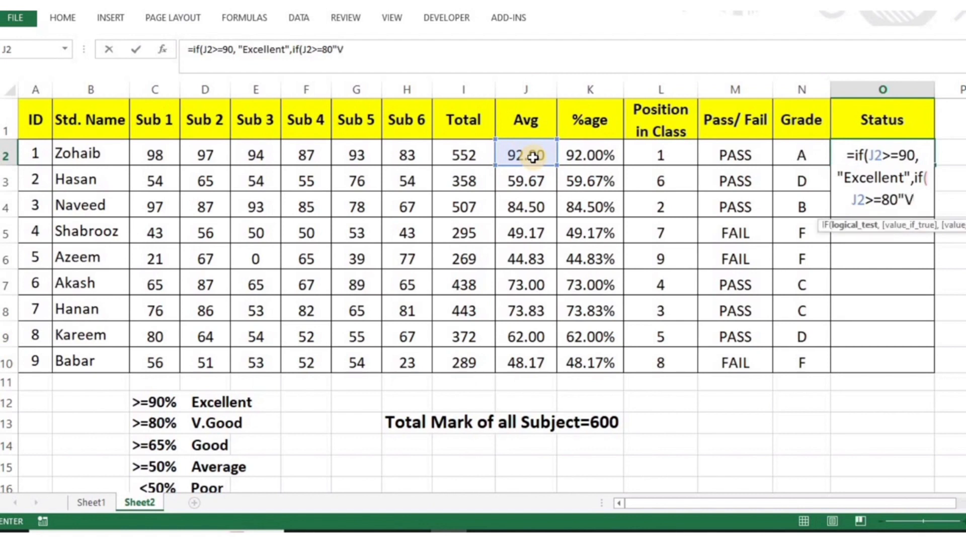
pyautogui.write('Good')
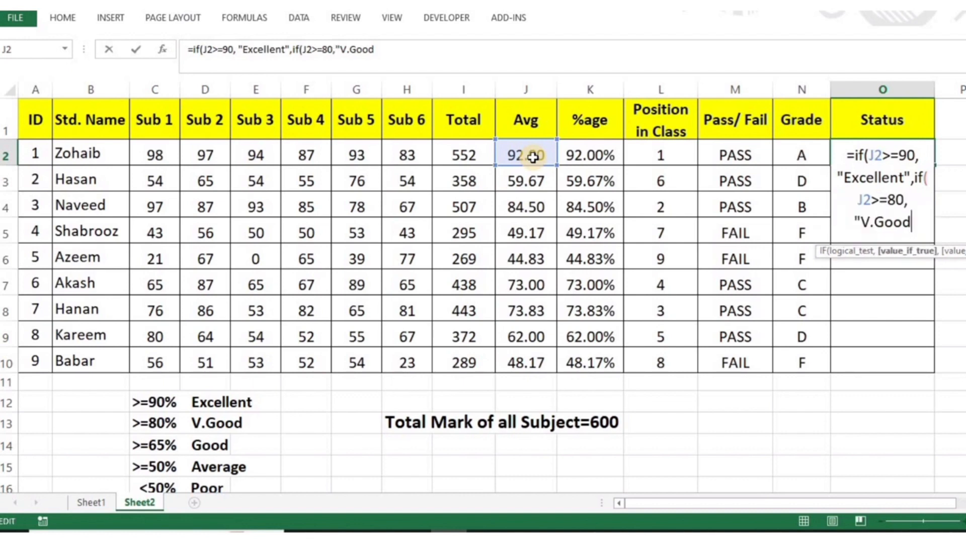
pyautogui.write('",')
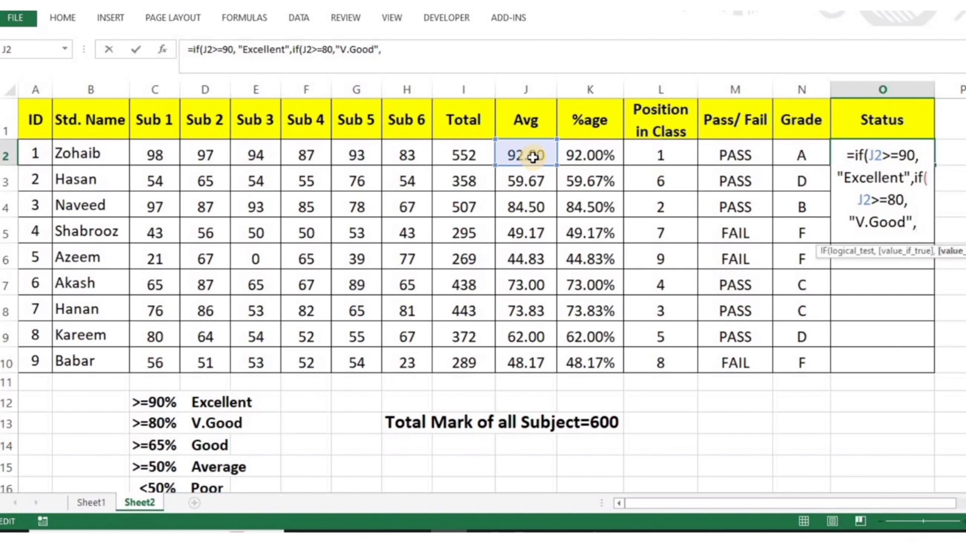
# - Nest a third IF in O2's formula that tests J2>=65 and returns "Good" as the true value
pyautogui.write('if(')
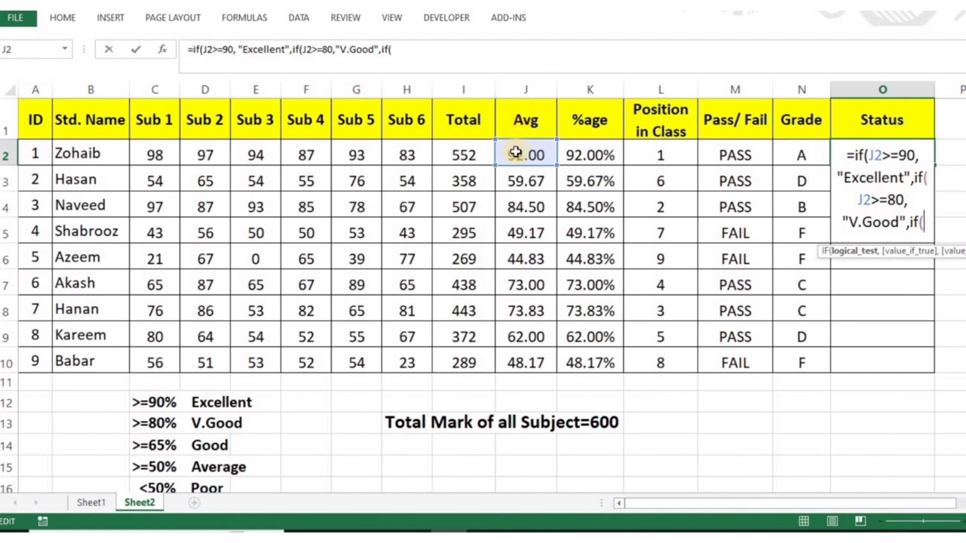
pyautogui.click(515, 152)
pyautogui.write('>=')
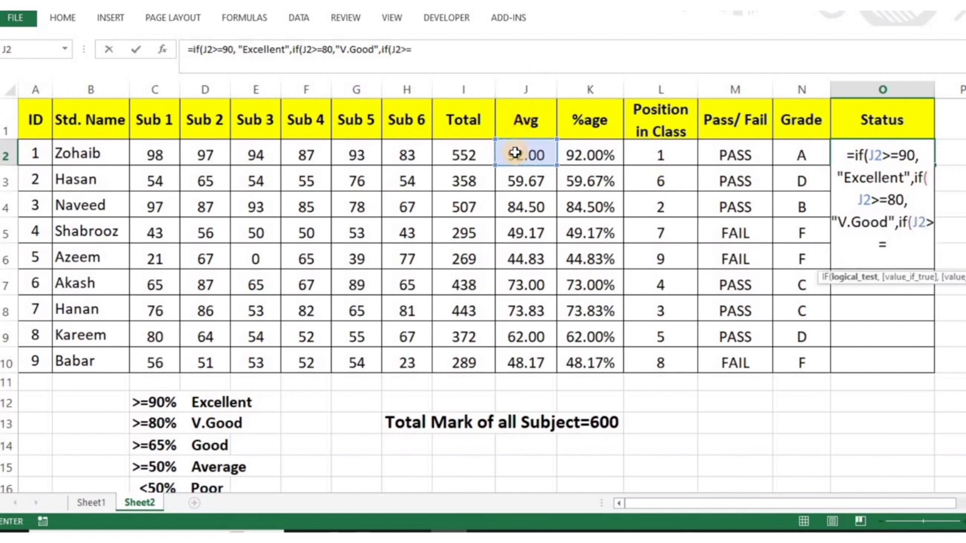
pyautogui.write('65,')
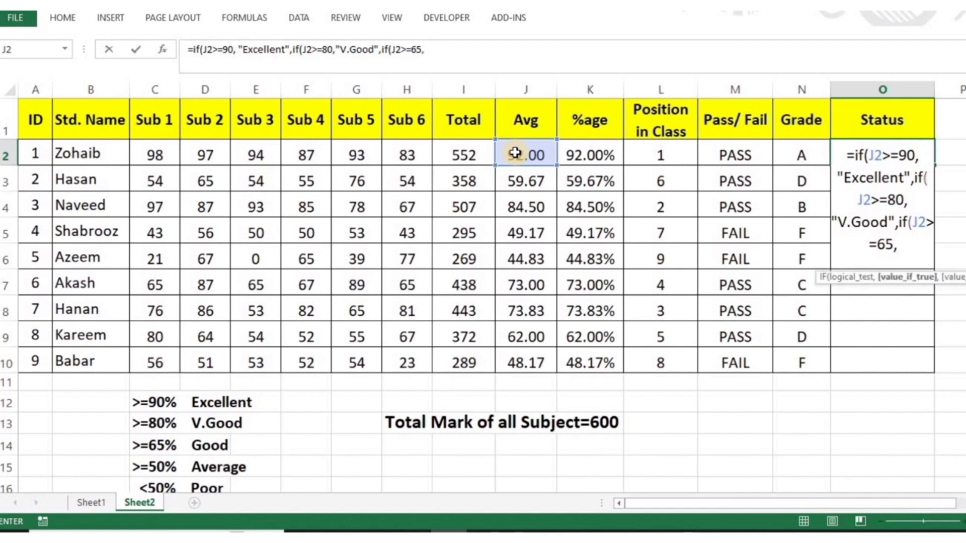
pyautogui.write('"Good')
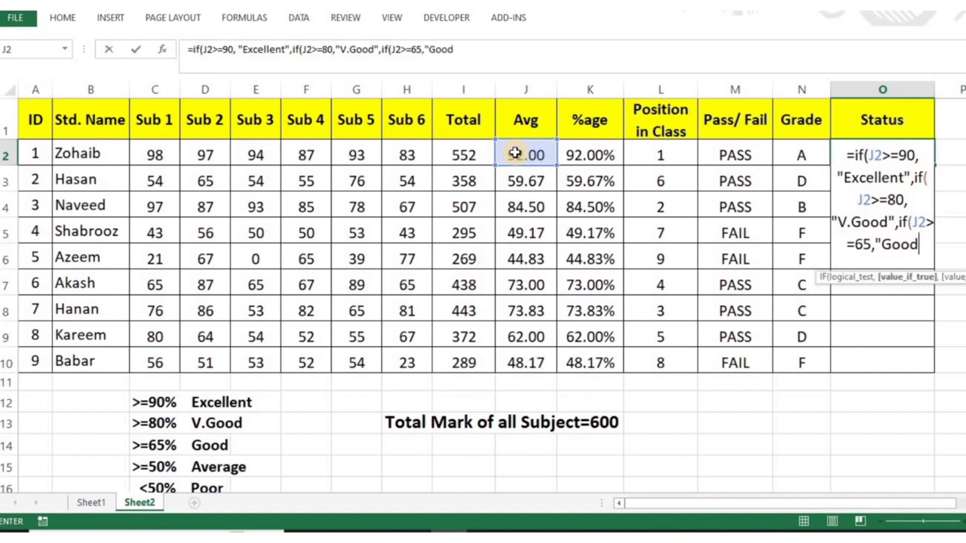
pyautogui.write('",')
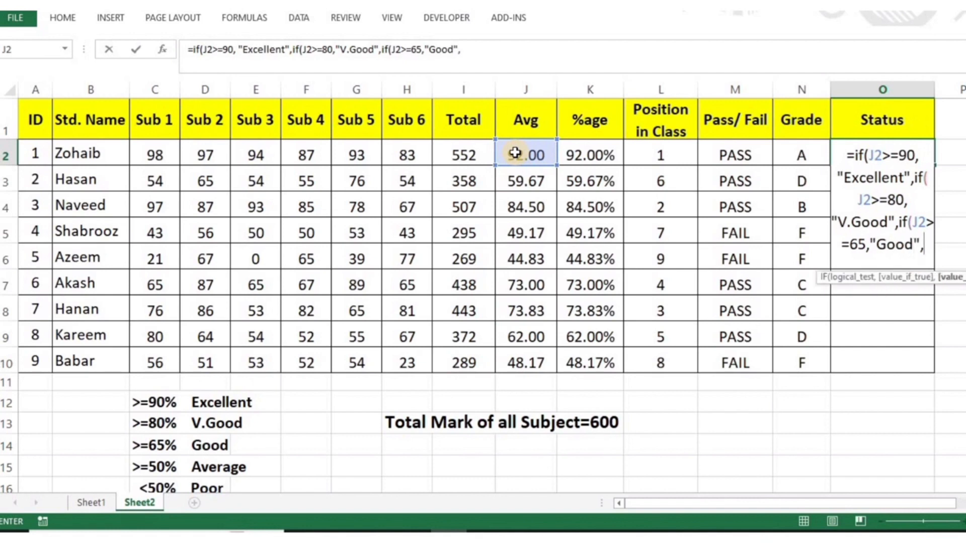
# - Nest a fourth IF in O2's formula that tests J2>=50 and returns "Average" as the true value
pyautogui.write('if(')
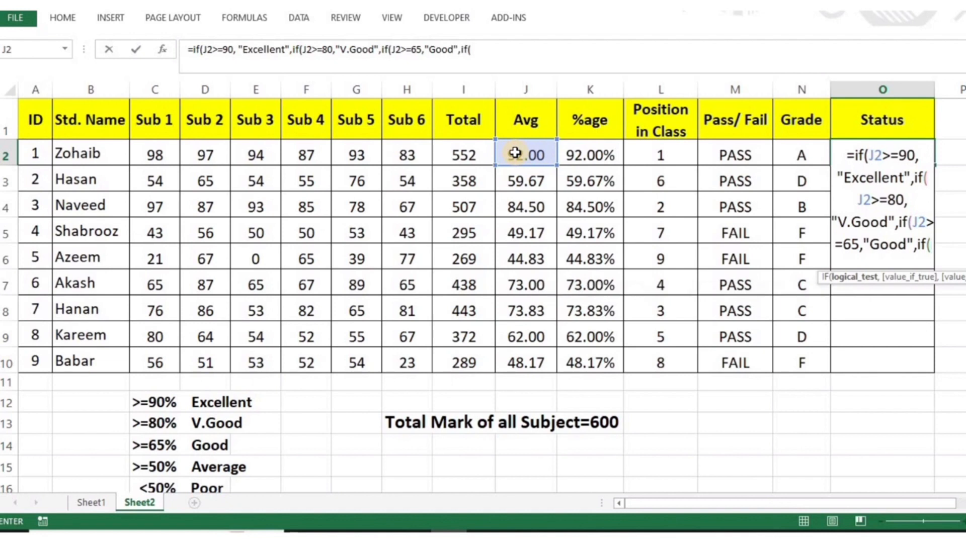
pyautogui.click(514, 152)
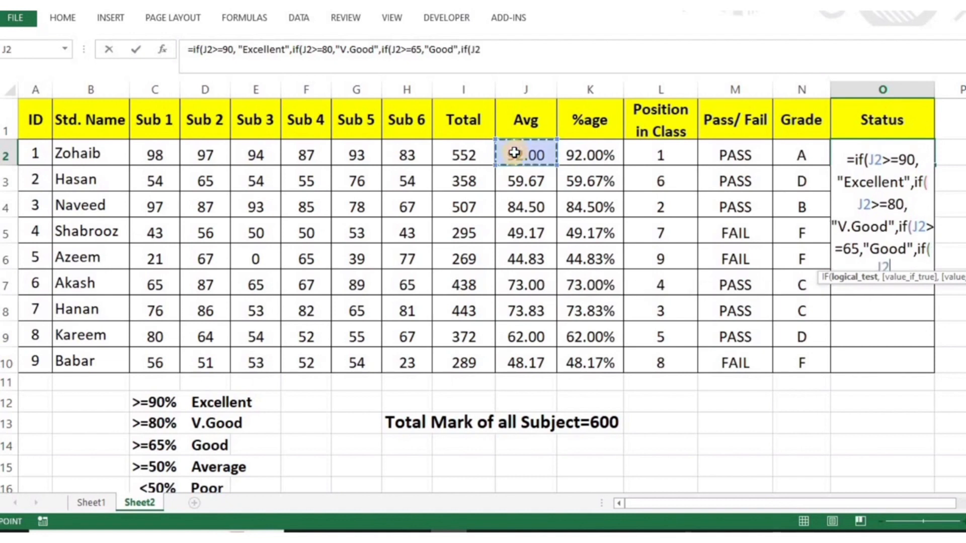
pyautogui.write('>=')
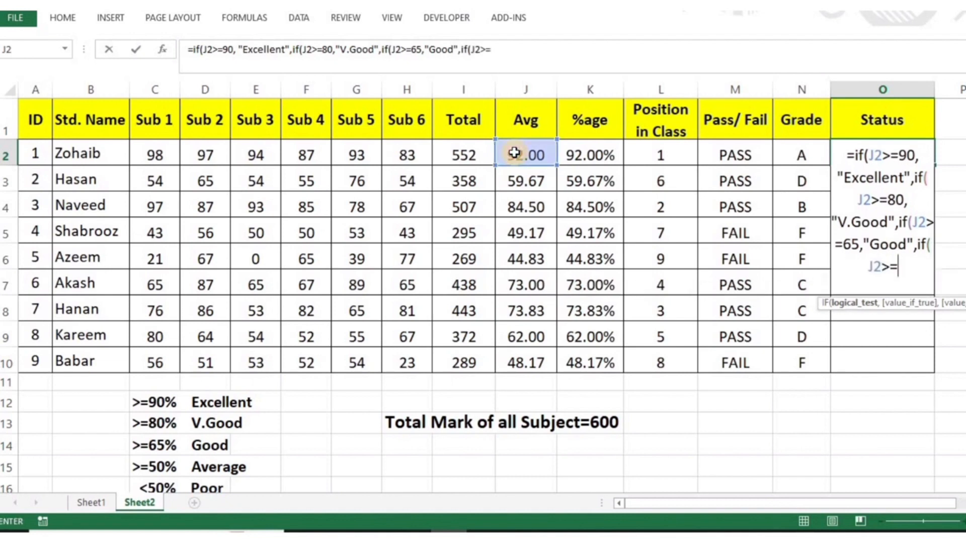
pyautogui.write('50,')
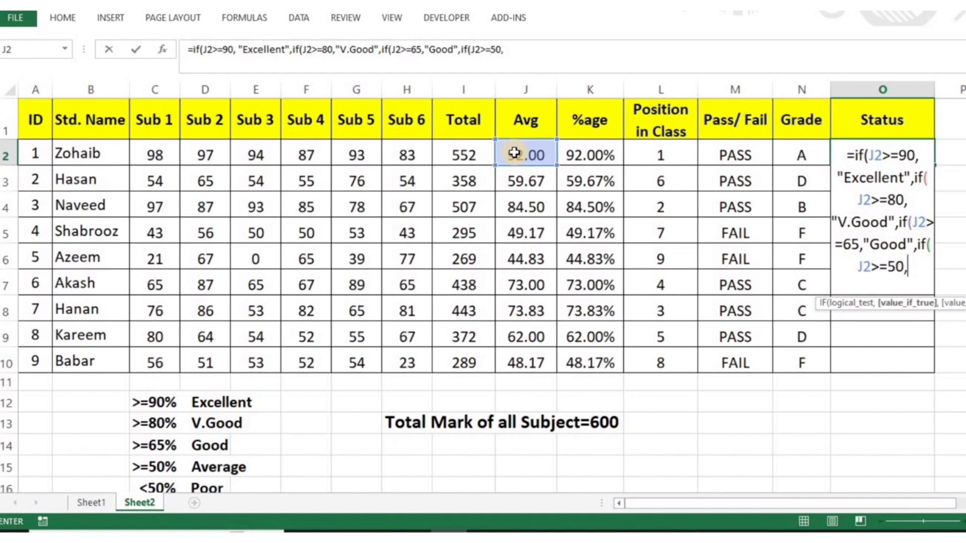
pyautogui.write('"Goo')
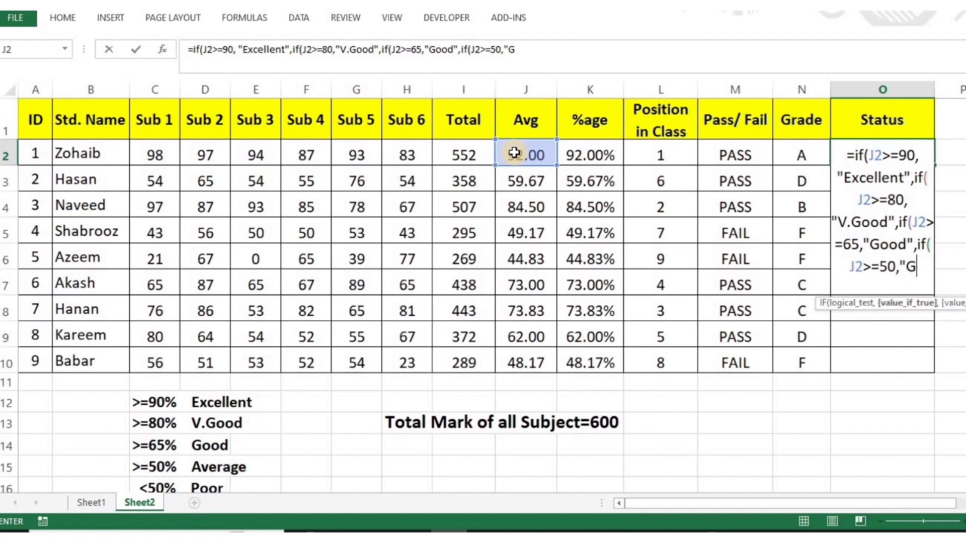
pyautogui.press('BackSpace')
pyautogui.press('BackSpace')
pyautogui.press('BackSpace')
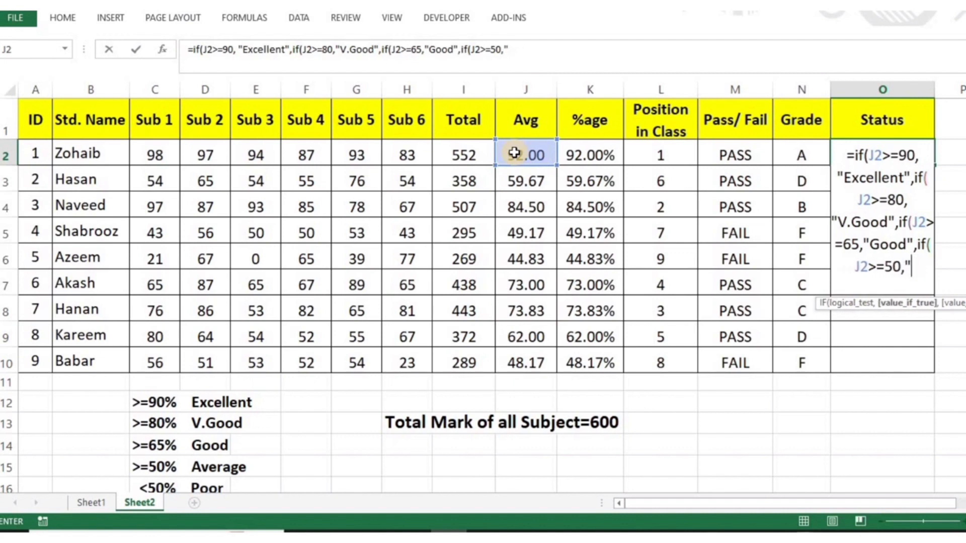
pyautogui.write('Ave')
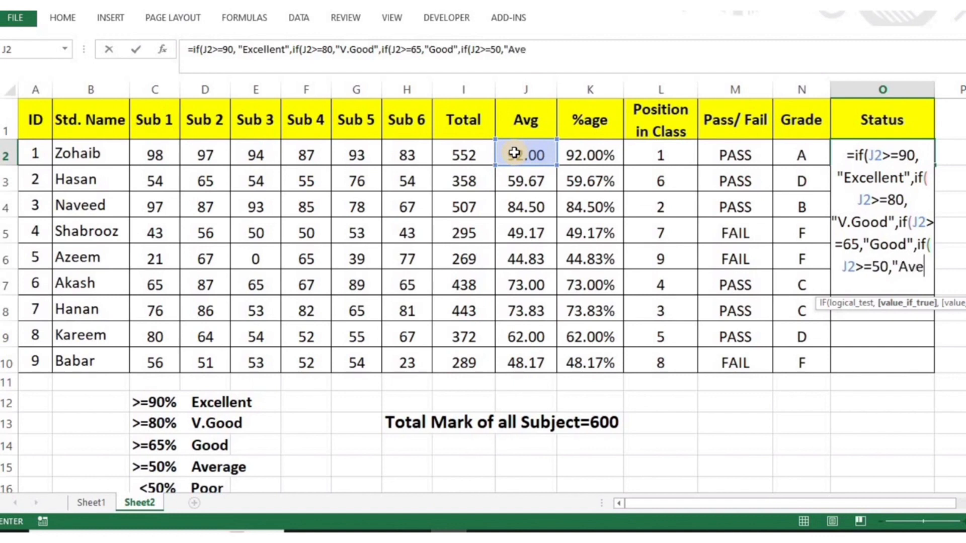
pyautogui.write('rage')
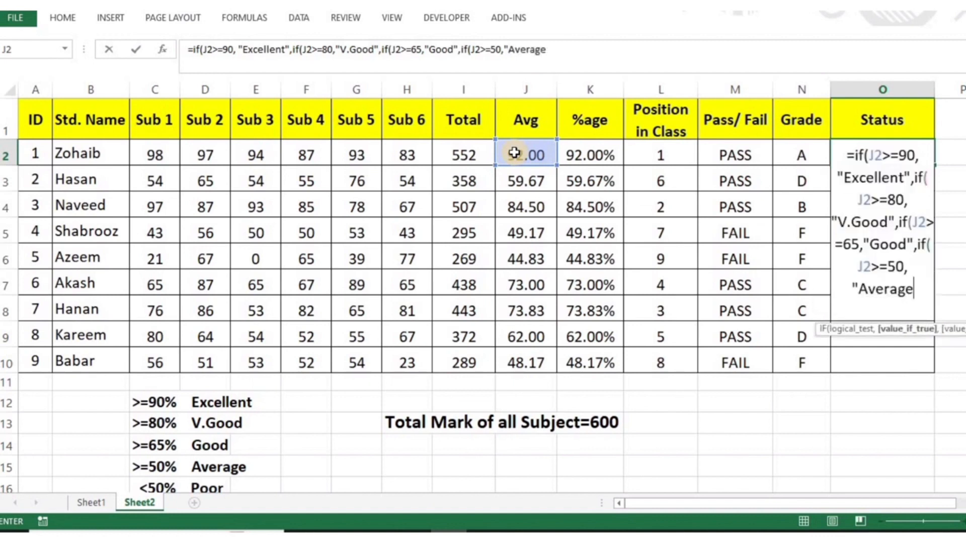
pyautogui.write('",')
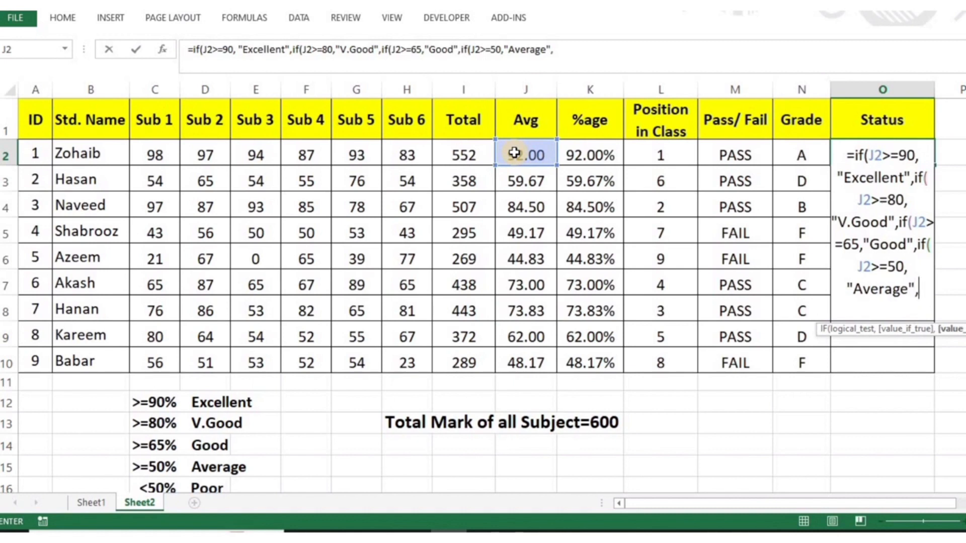
# - Finish O2's nested IF formula with "Poor" as the final false value, close all four parentheses and enter it
pyautogui.write('"')
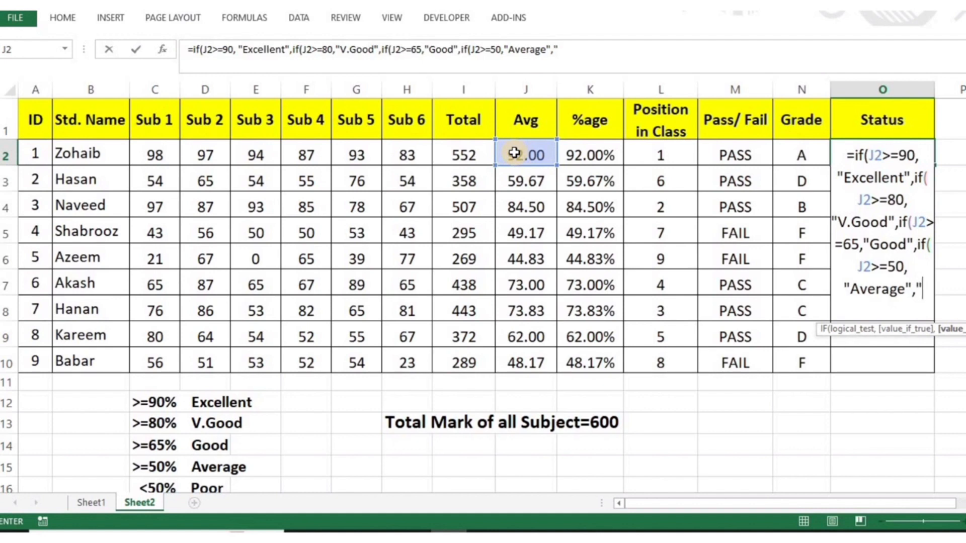
pyautogui.write('Poo')
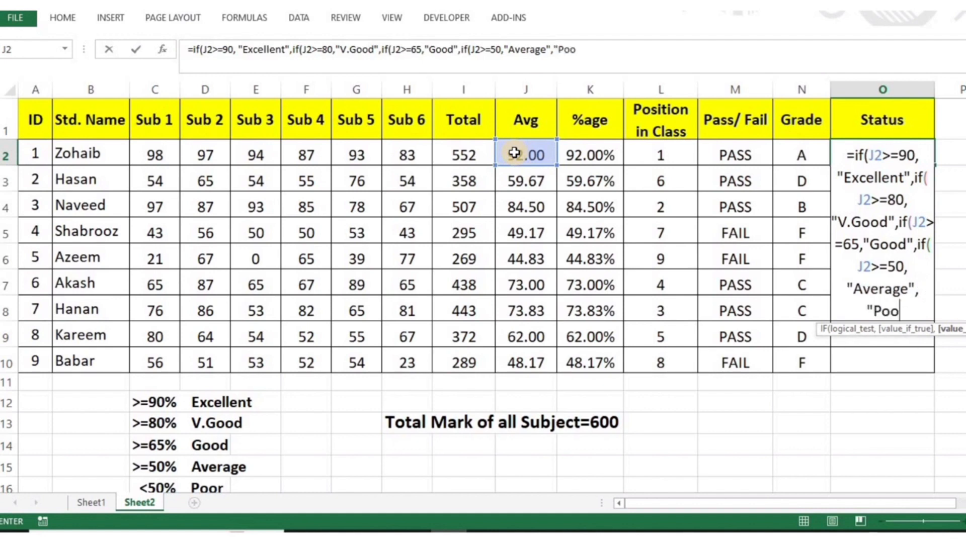
pyautogui.write('r")')
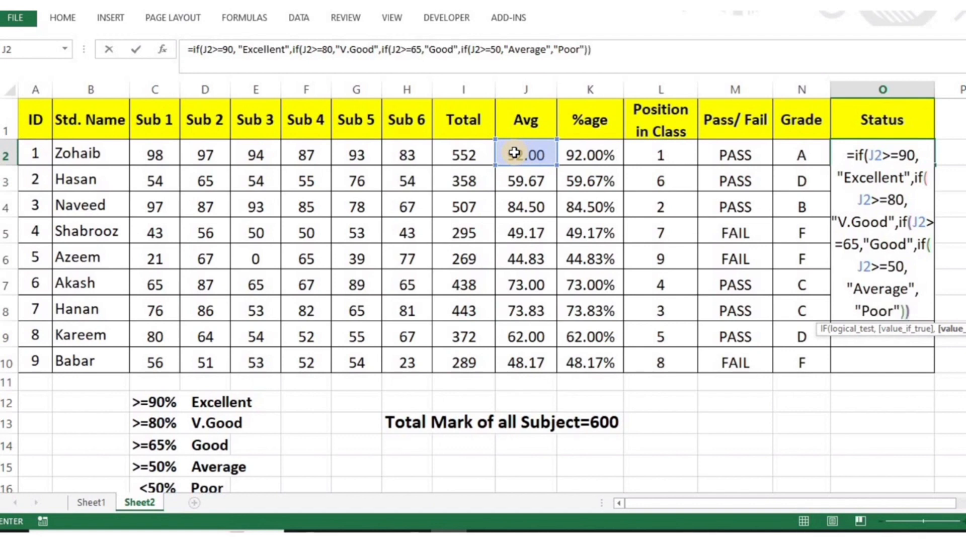
pyautogui.write(')))')
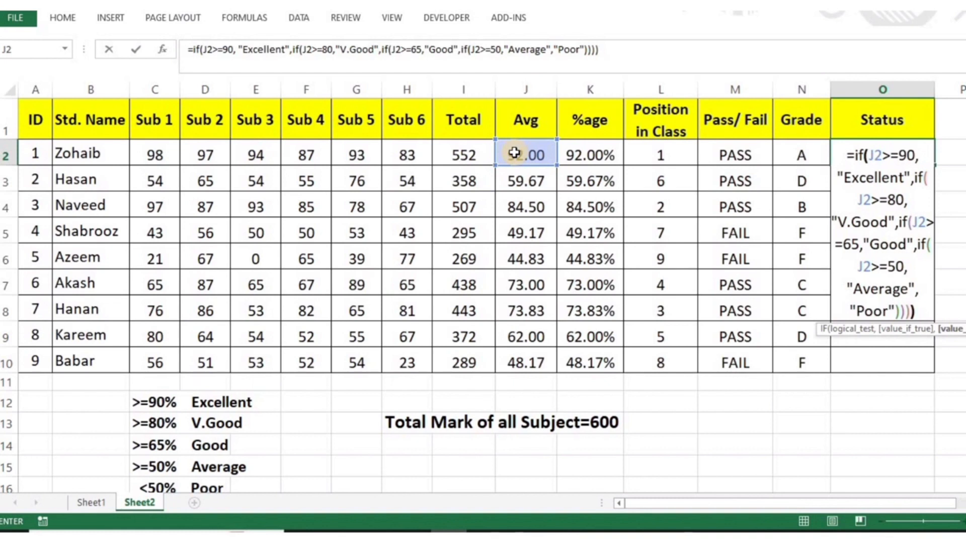
pyautogui.press('Return')
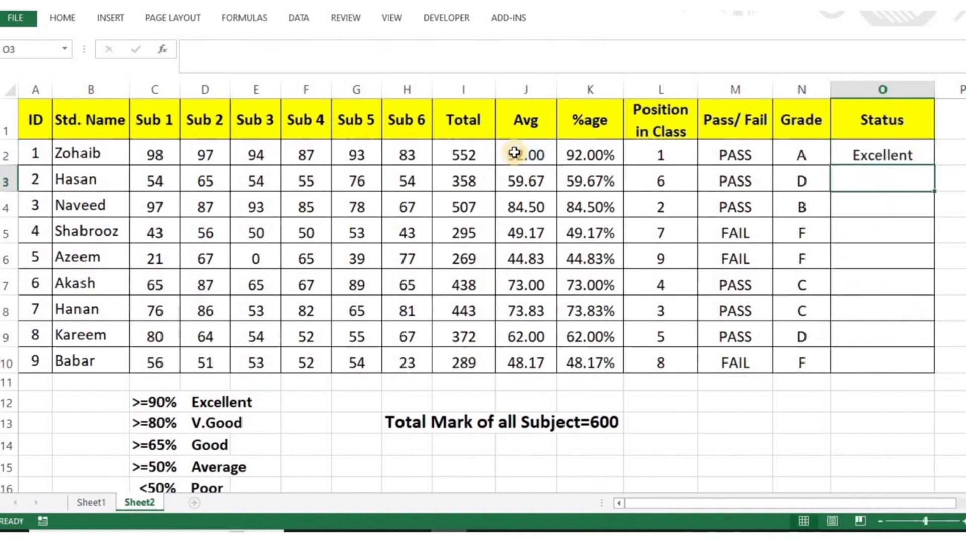
# - Fill the status formula from O2 down through O10 for all students
pyautogui.click(876, 150)
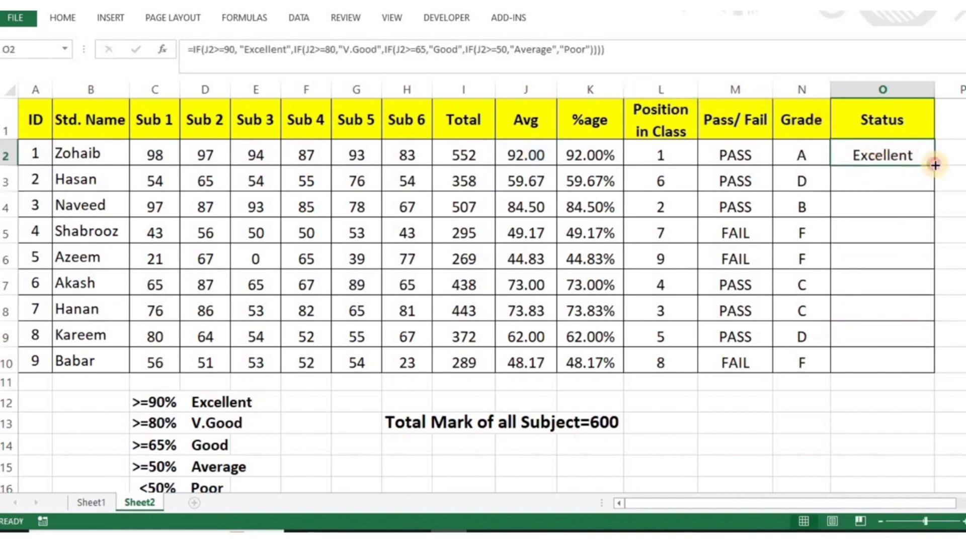
pyautogui.moveTo(934, 165); pyautogui.dragTo(935, 366)
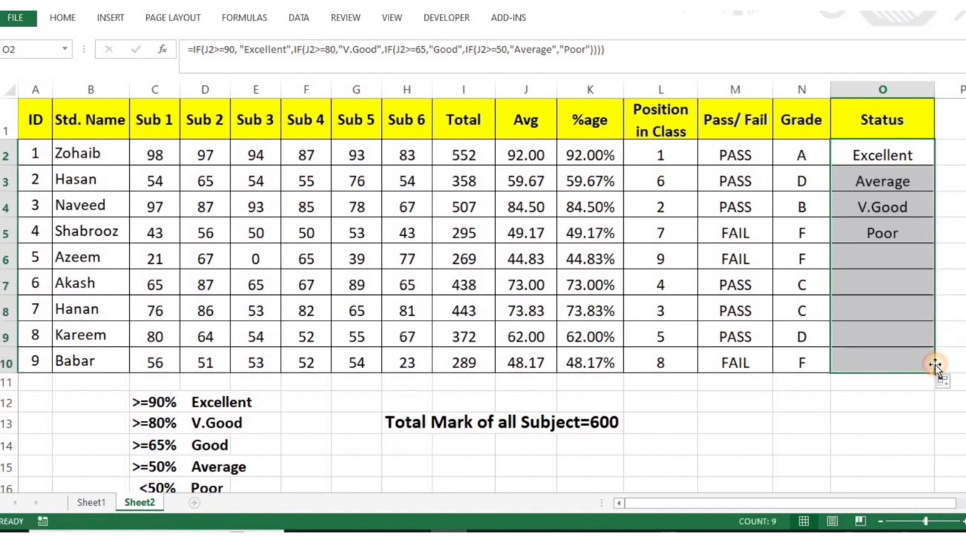
pyautogui.click(908, 343)
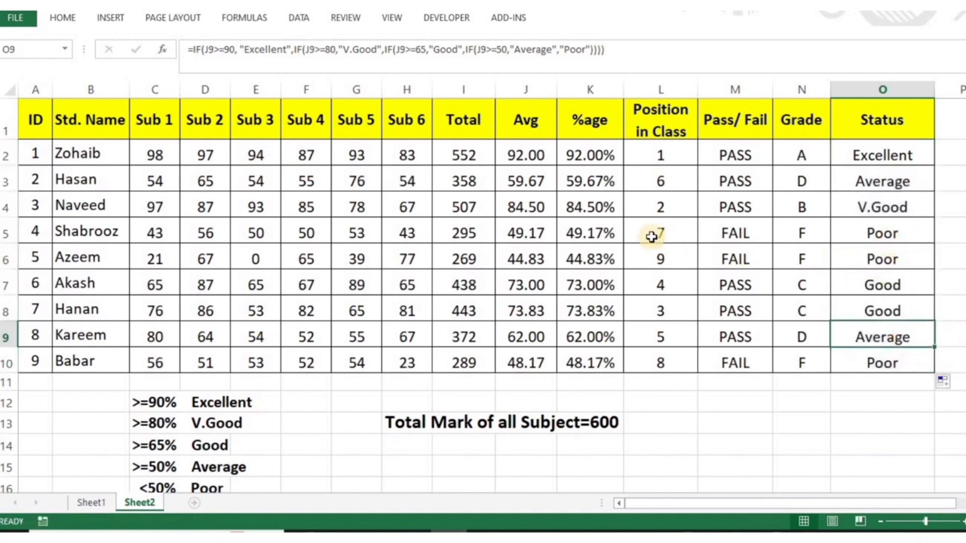
pyautogui.moveTo(393, 249); pyautogui.dragTo(255, 176)
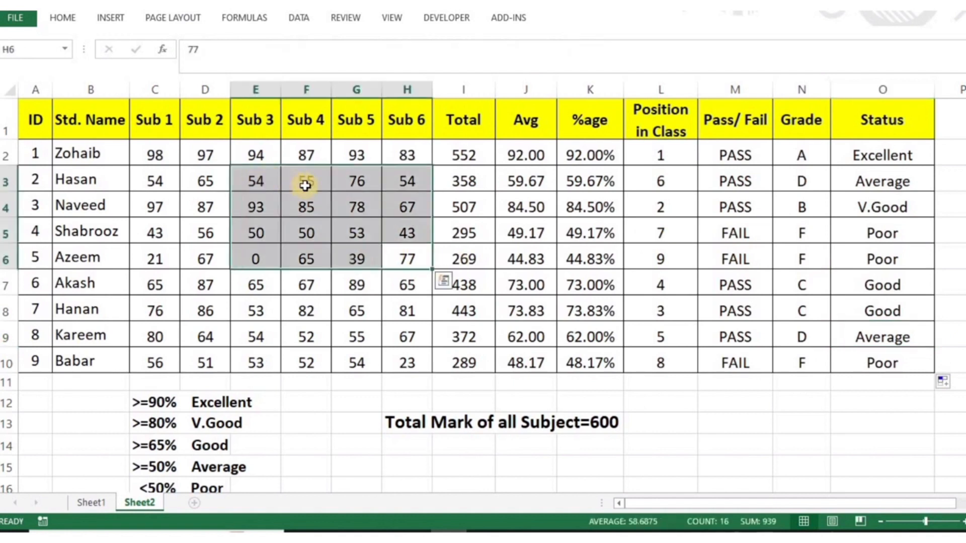
pyautogui.click(693, 188)
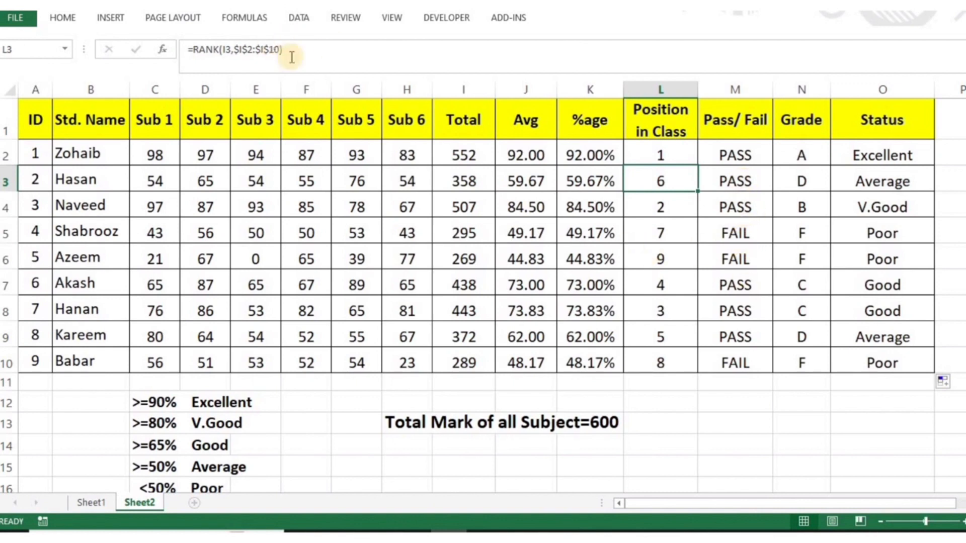
# - Add a Text that Contains conditional formatting rule to M2:M10 that shows cells containing "fail" in Red Text
pyautogui.moveTo(737, 160); pyautogui.dragTo(730, 352)
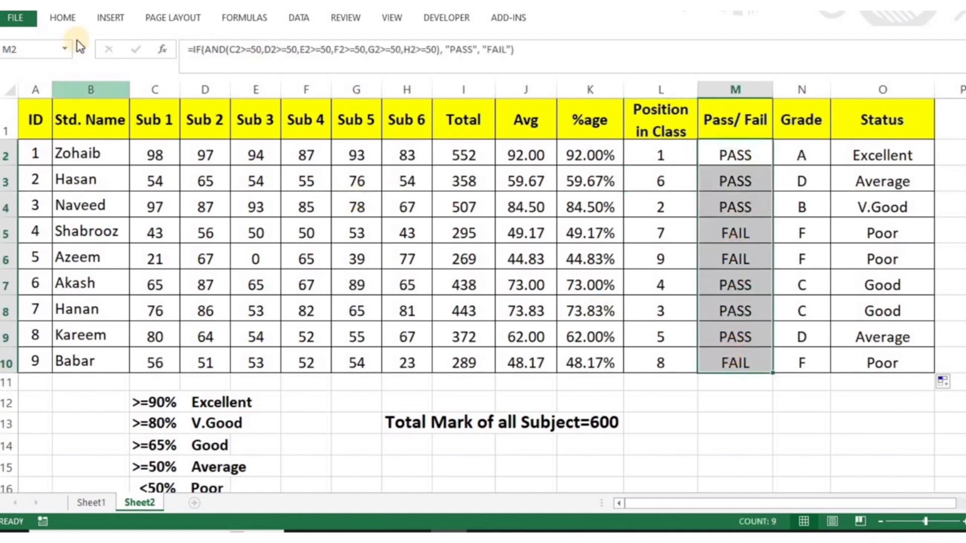
pyautogui.click(74, 21)
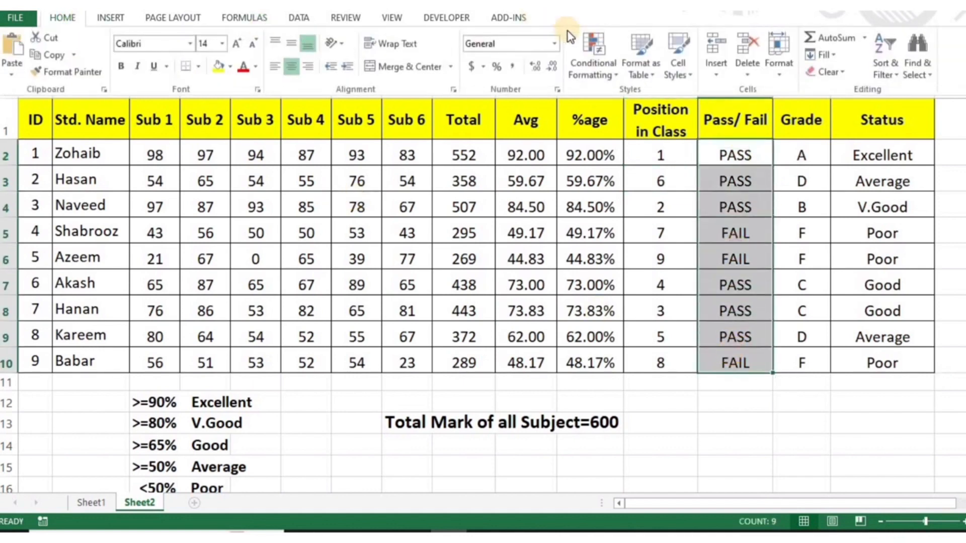
pyautogui.click(597, 61)
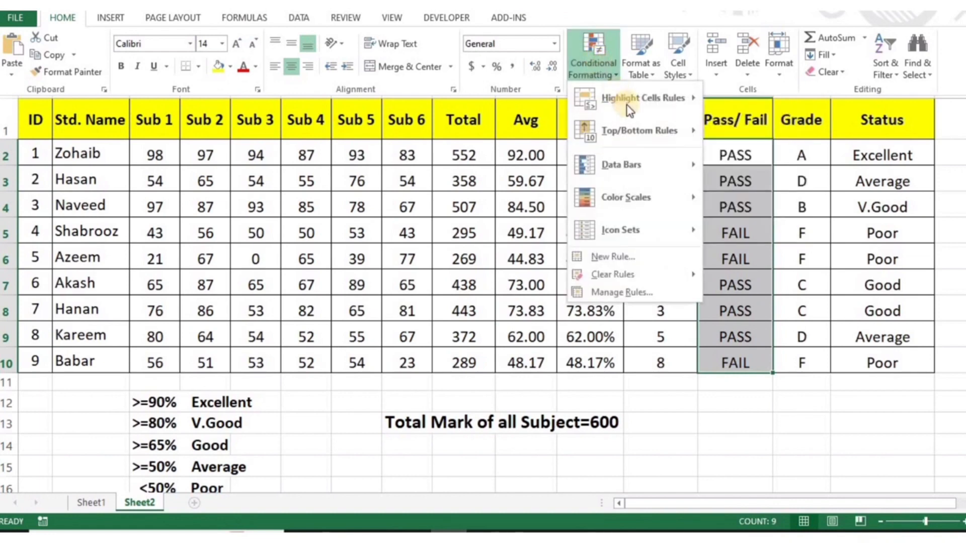
pyautogui.moveTo(647, 106)
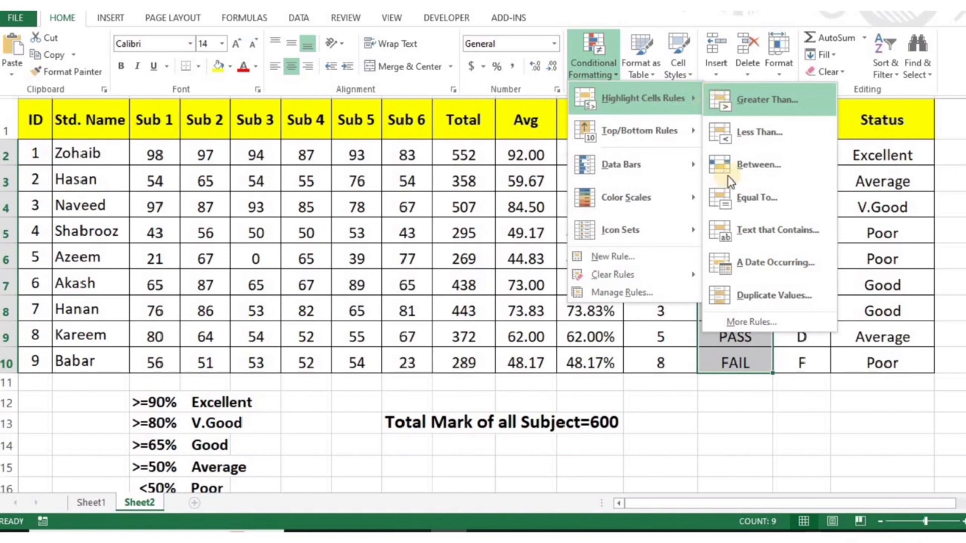
pyautogui.click(771, 233)
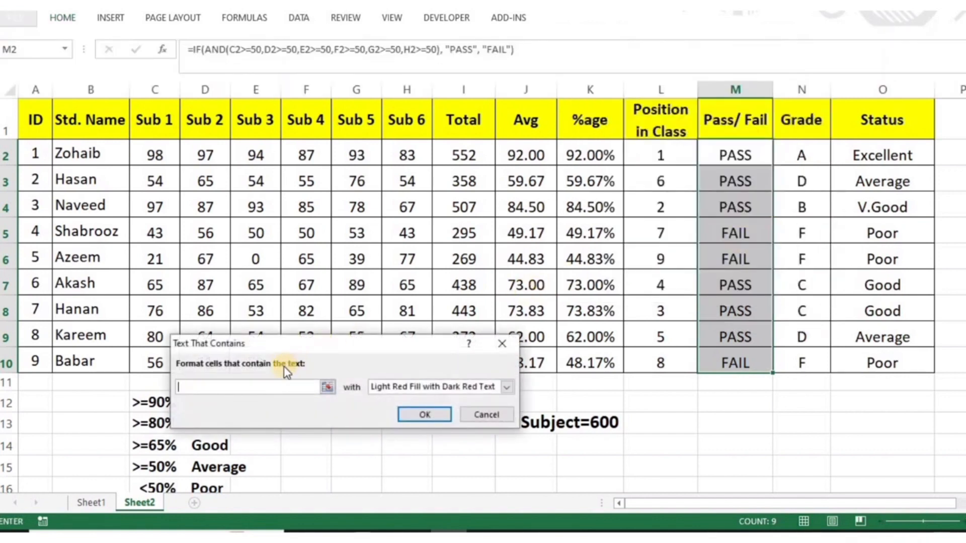
pyautogui.write('f')
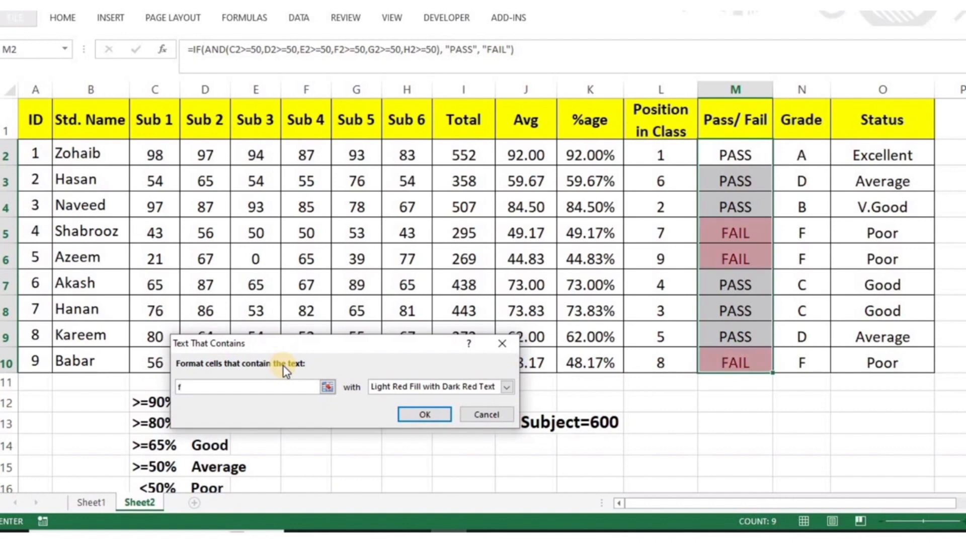
pyautogui.write('ail')
pyautogui.click(507, 387)
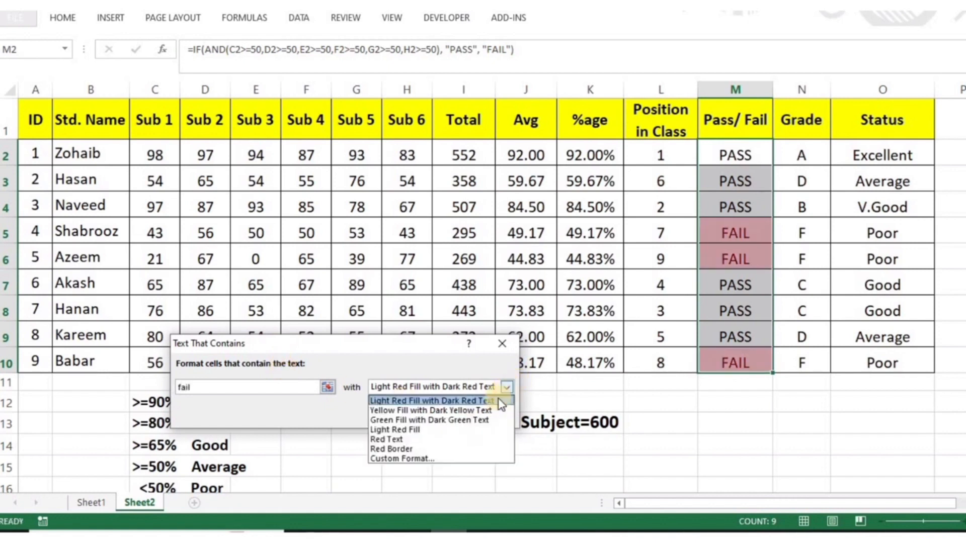
pyautogui.click(403, 440)
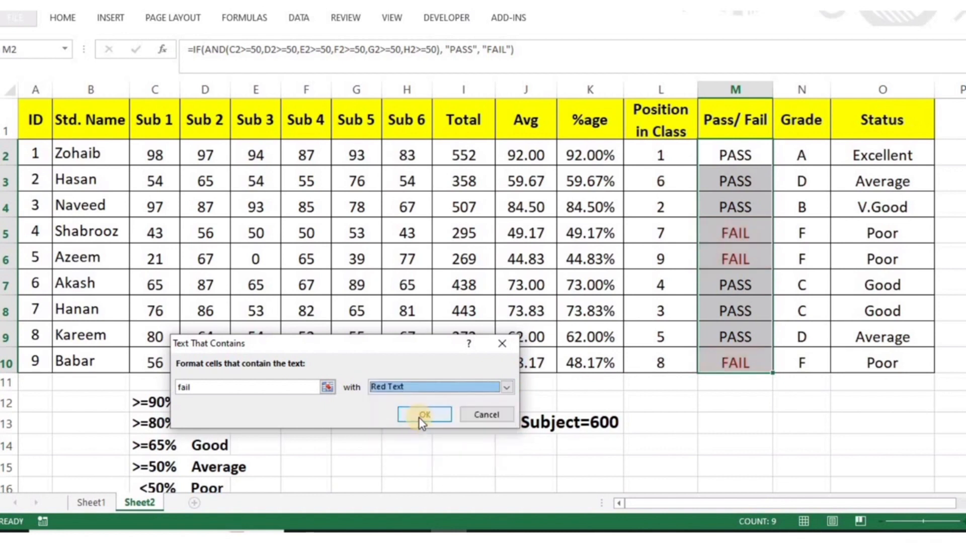
pyautogui.click(420, 415)
pyautogui.click(679, 424)
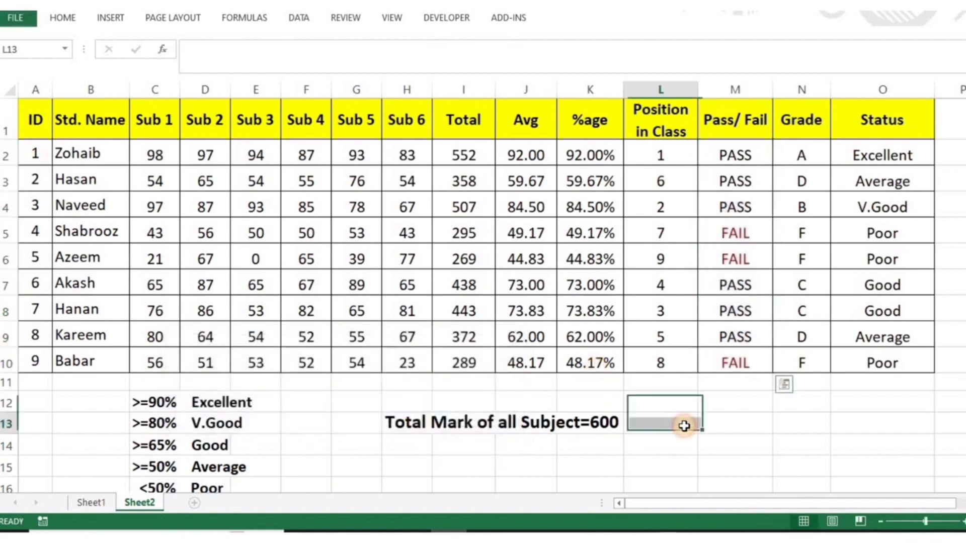
# - Add a Text that Contains conditional formatting rule to the grades in N2:N10 that shows cells containing "f" in Red Text
pyautogui.moveTo(800, 164); pyautogui.dragTo(793, 355)
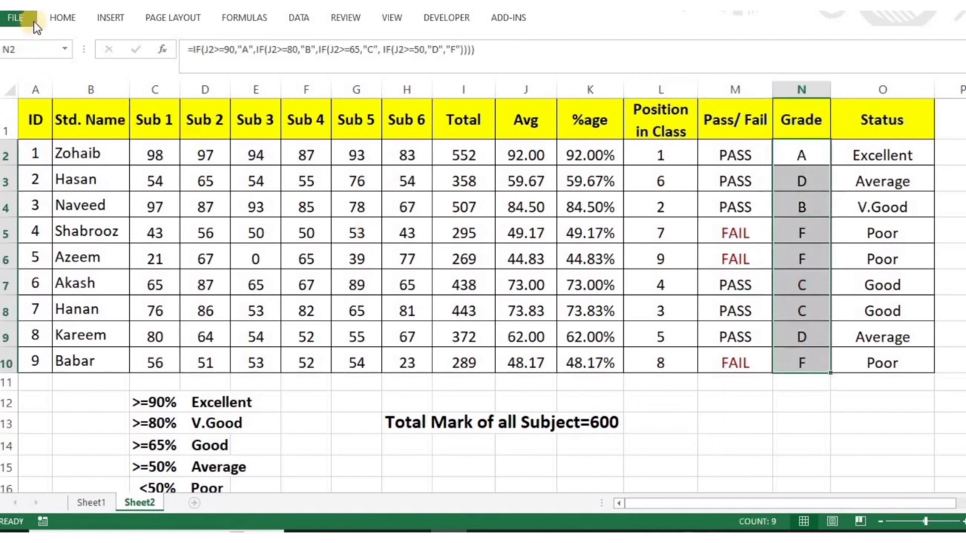
pyautogui.click(61, 20)
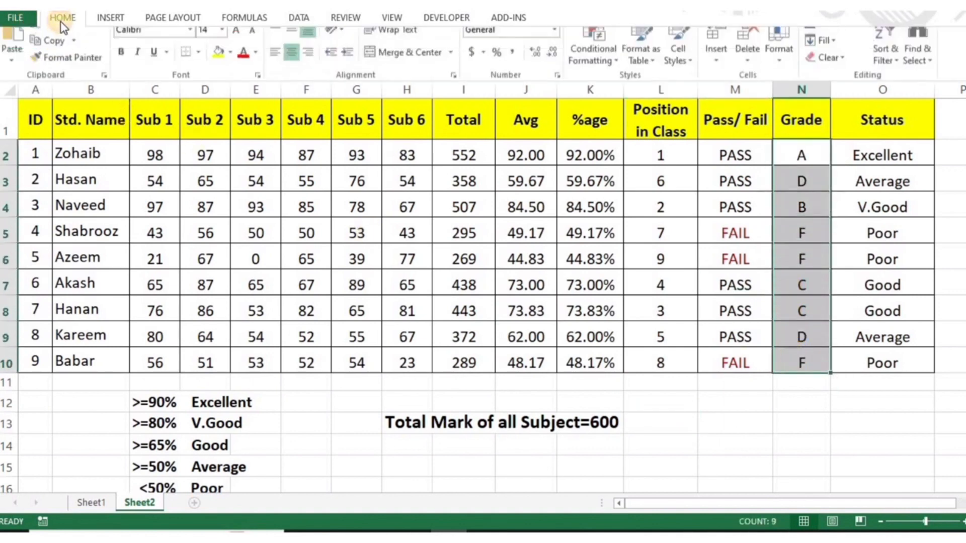
pyautogui.click(593, 55)
pyautogui.moveTo(624, 101)
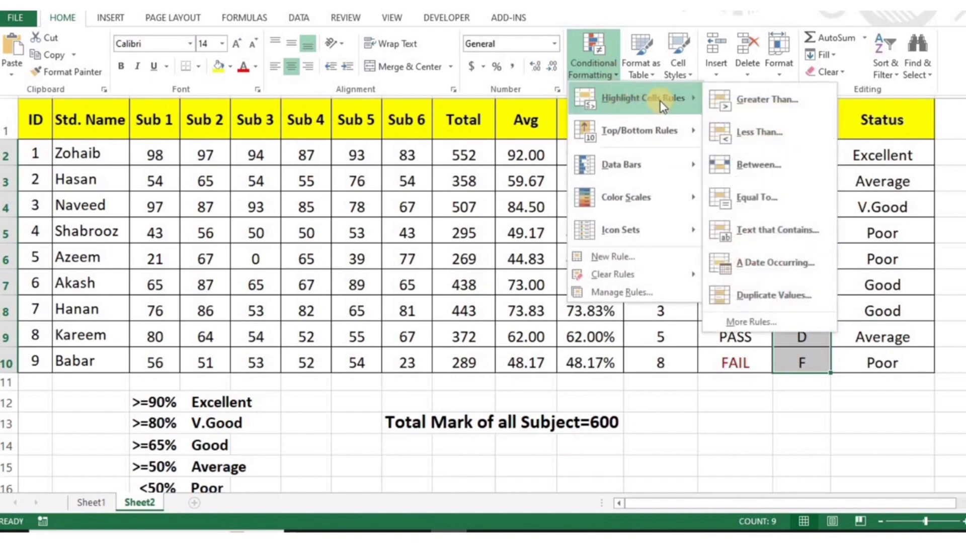
pyautogui.click(754, 233)
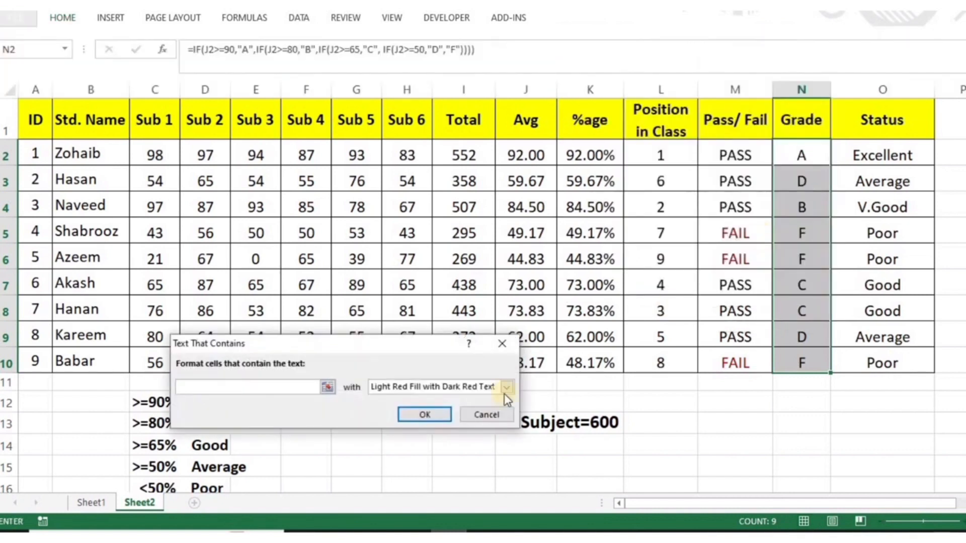
pyautogui.write('f')
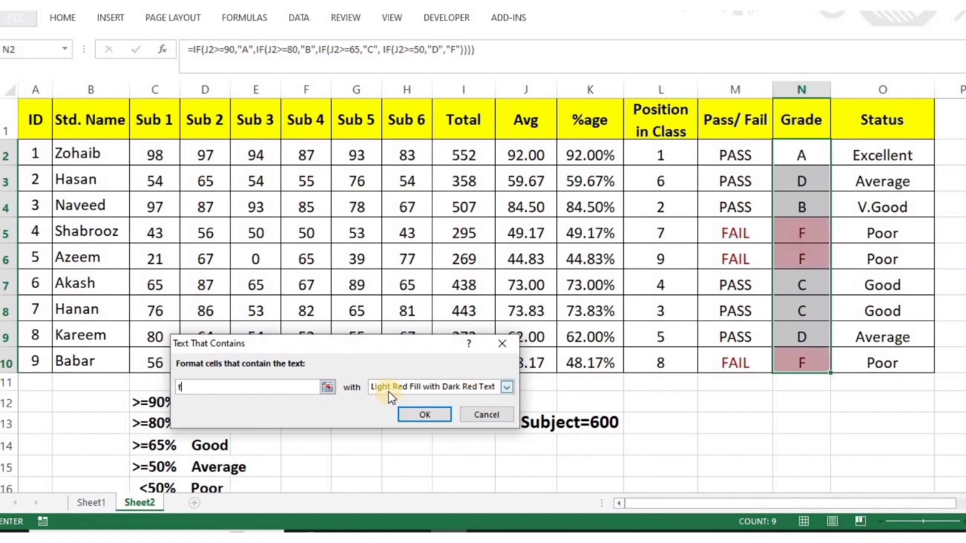
pyautogui.click(507, 386)
pyautogui.click(402, 436)
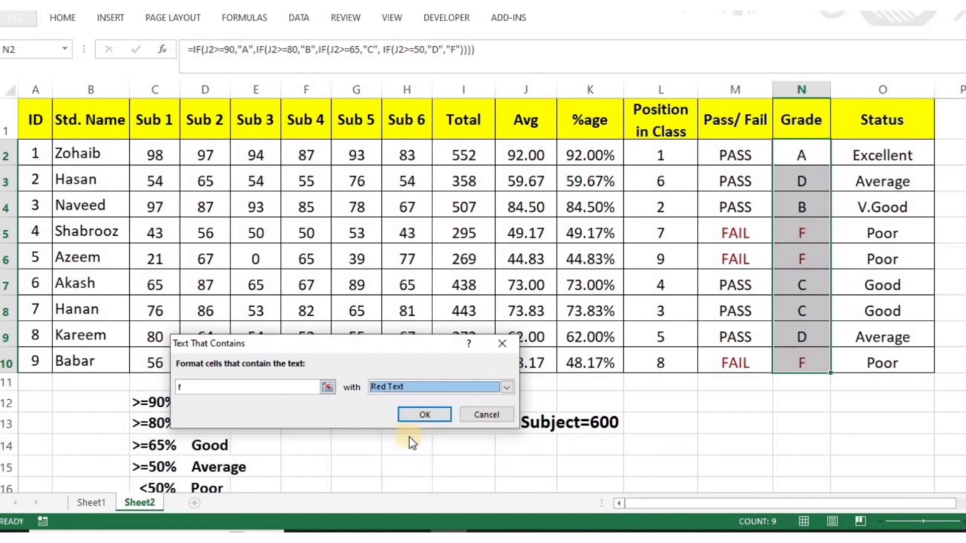
pyautogui.click(424, 415)
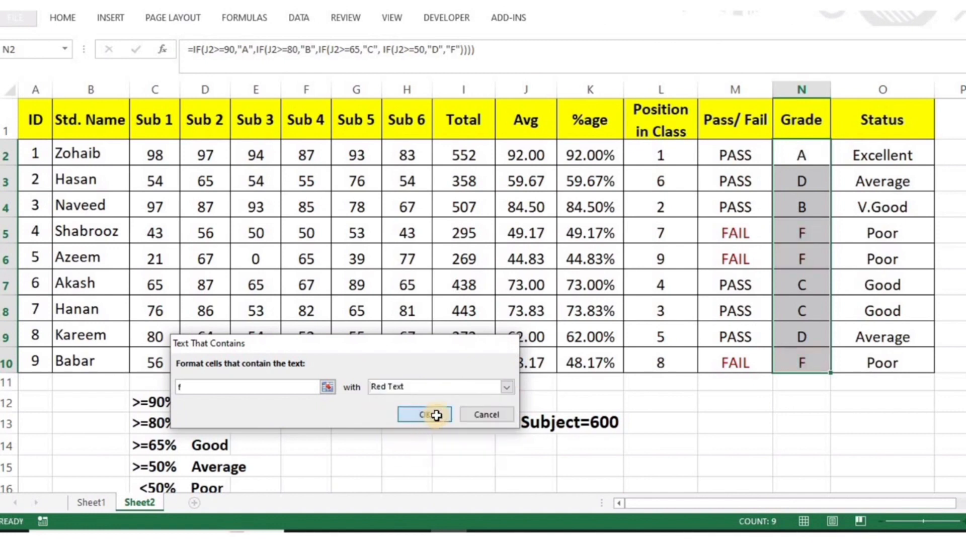
pyautogui.click(709, 421)
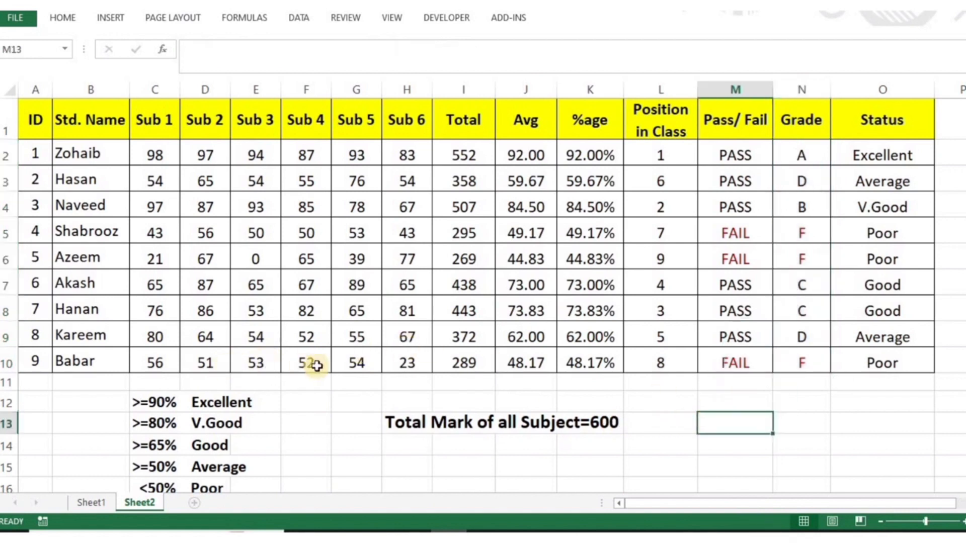
# - Set the Sub 6 mark of the last student, in H10, to 67
pyautogui.click(406, 364)
pyautogui.write('67')
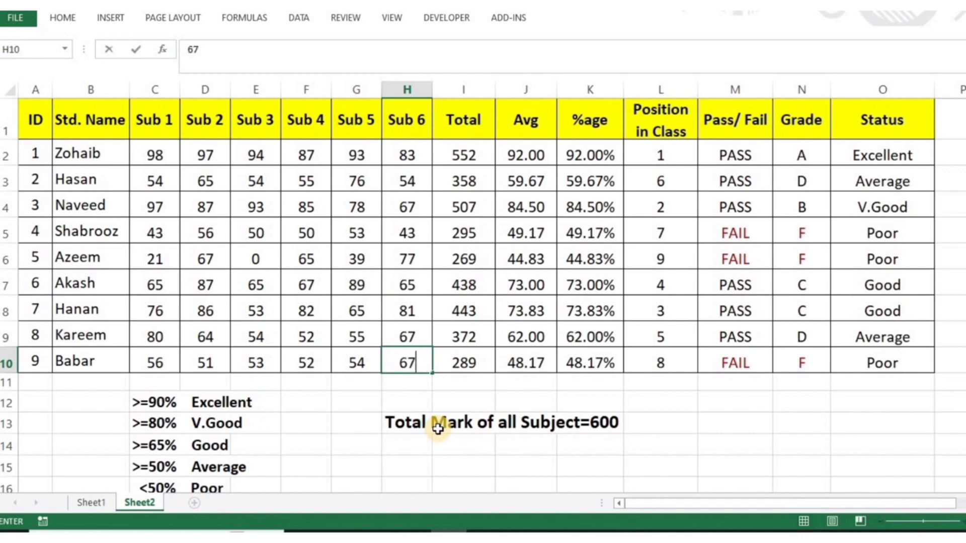
pyautogui.press('Return')
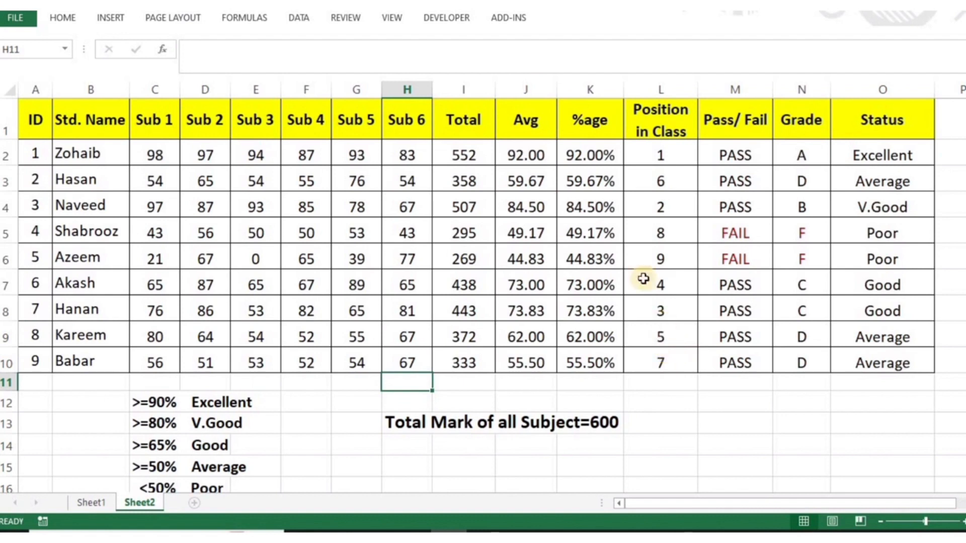
# - Select the Sub 3 mark of the fifth student, in E6
pyautogui.click(256, 258)
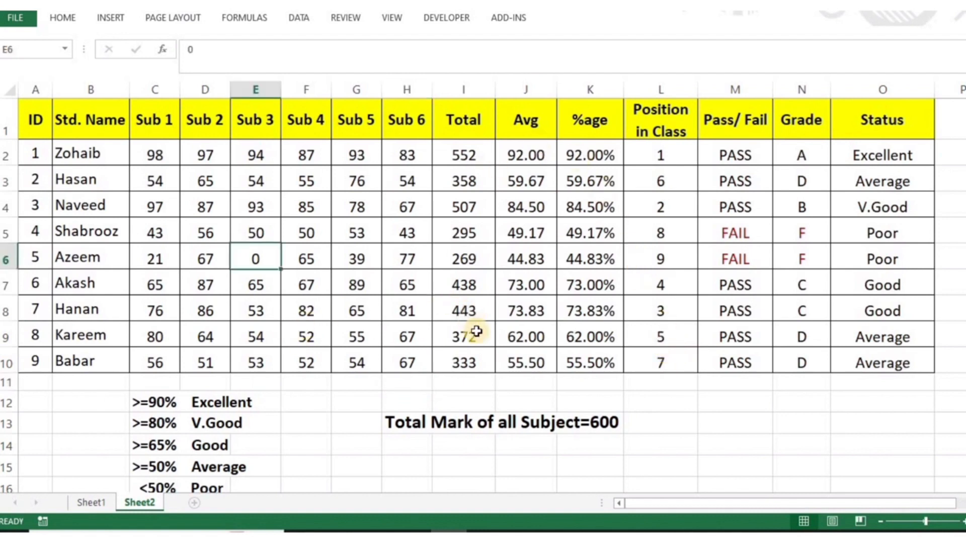